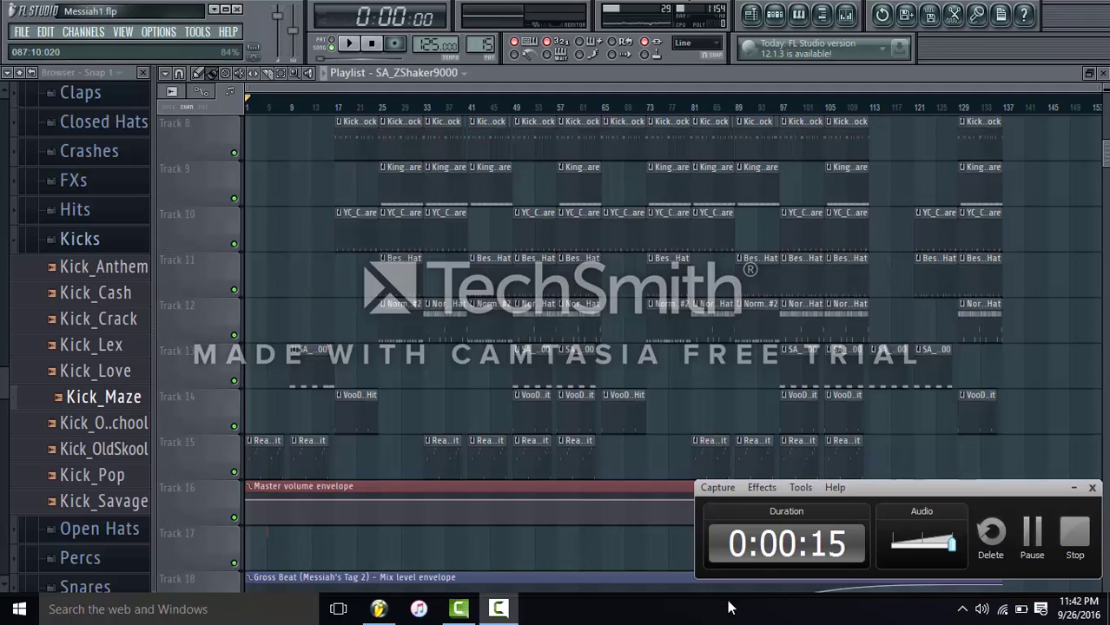
# - Show the channel rack and play the ElectraX pattern
pyautogui.scroll(7, 907, 422)
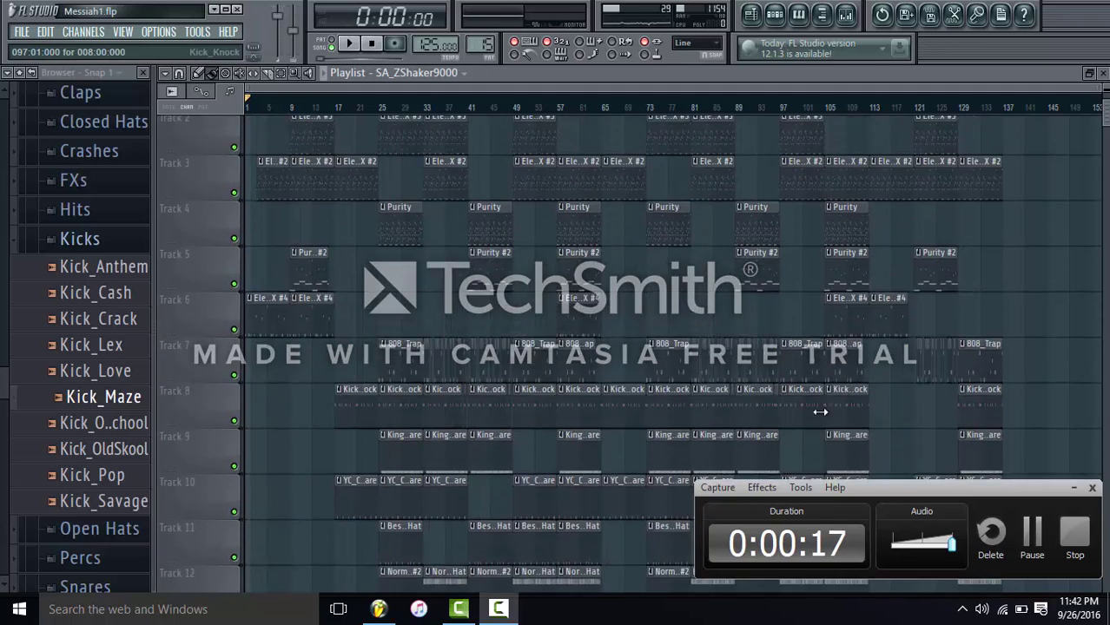
pyautogui.click(773, 17)
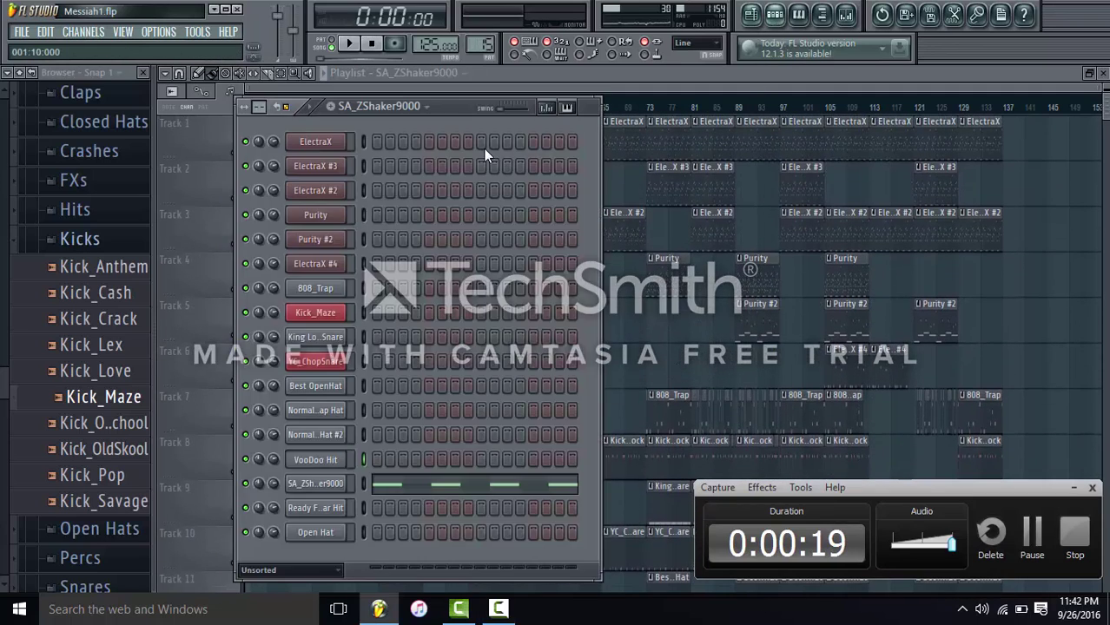
pyautogui.click(399, 107)
pyautogui.click(398, 122)
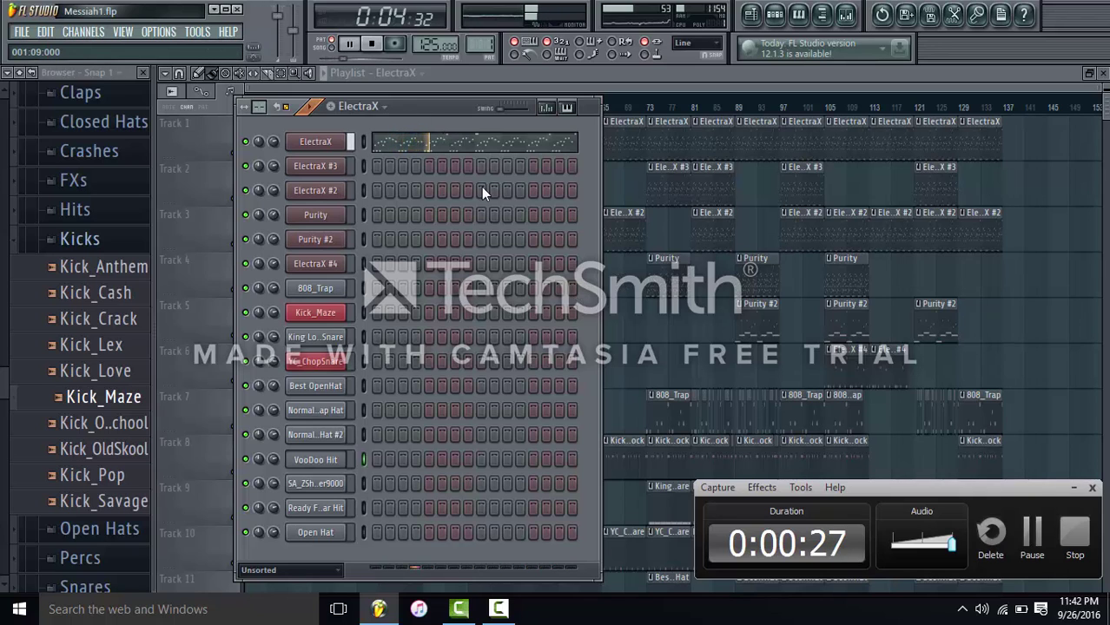
# - Examine all the notes of the ElectraX pattern in the piano roll, return to the channel rack and stop playback
pyautogui.click(488, 155)
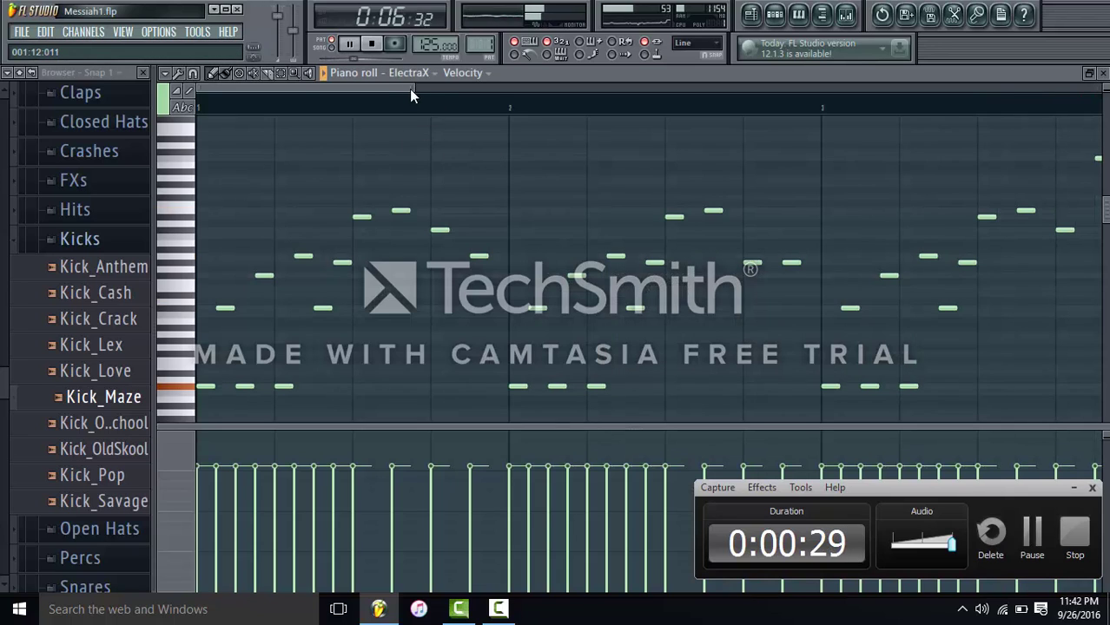
pyautogui.moveTo(409, 88); pyautogui.dragTo(913, 179)
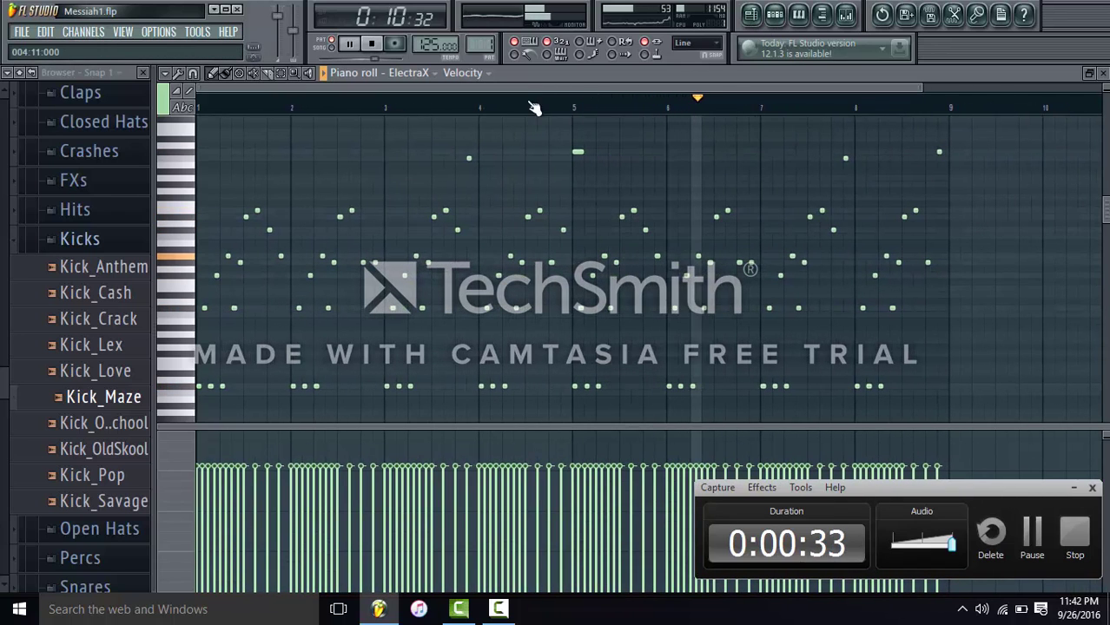
pyautogui.click(774, 16)
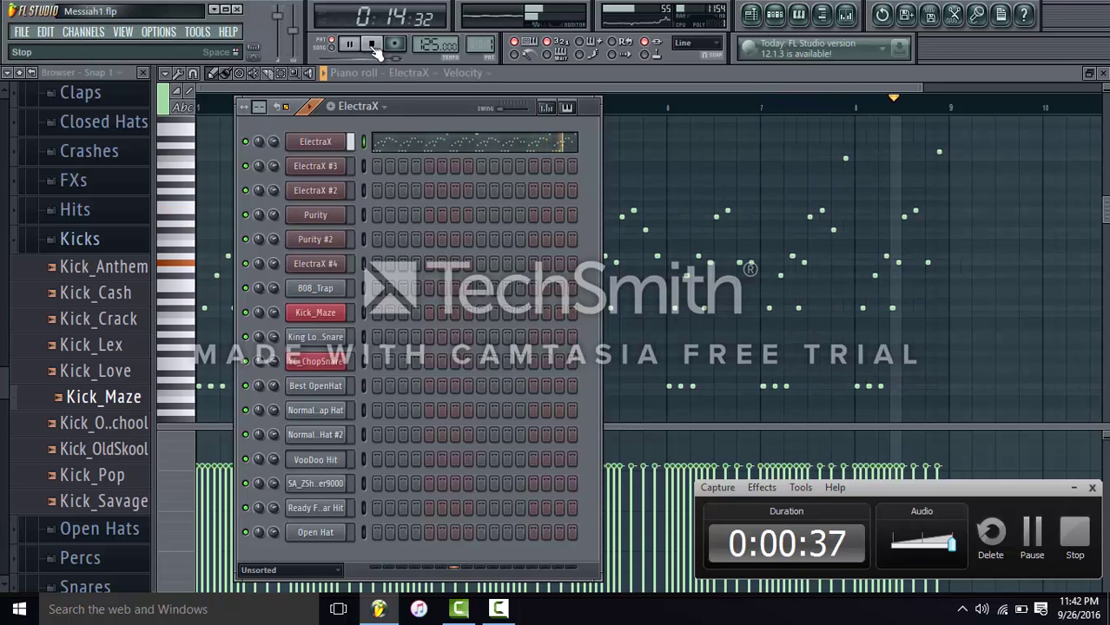
pyautogui.click(374, 46)
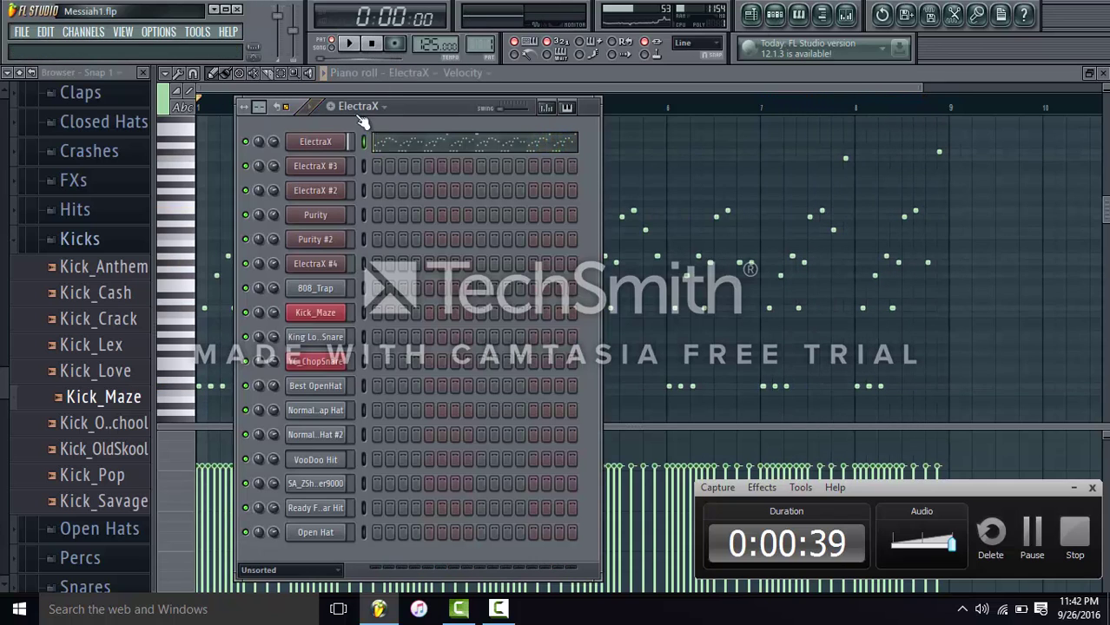
# - Play the ElectraX #3 pattern and show the Master track's effects in the mixer
pyautogui.click(359, 107)
pyautogui.click(366, 139)
pyautogui.press('space')
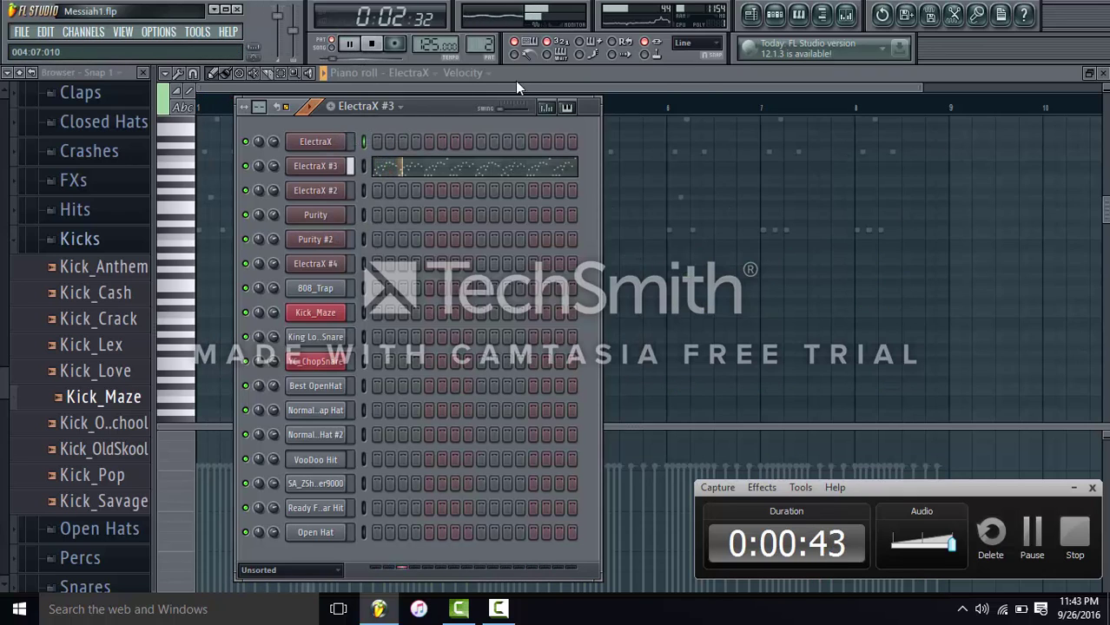
pyautogui.click(844, 18)
pyautogui.click(553, 198)
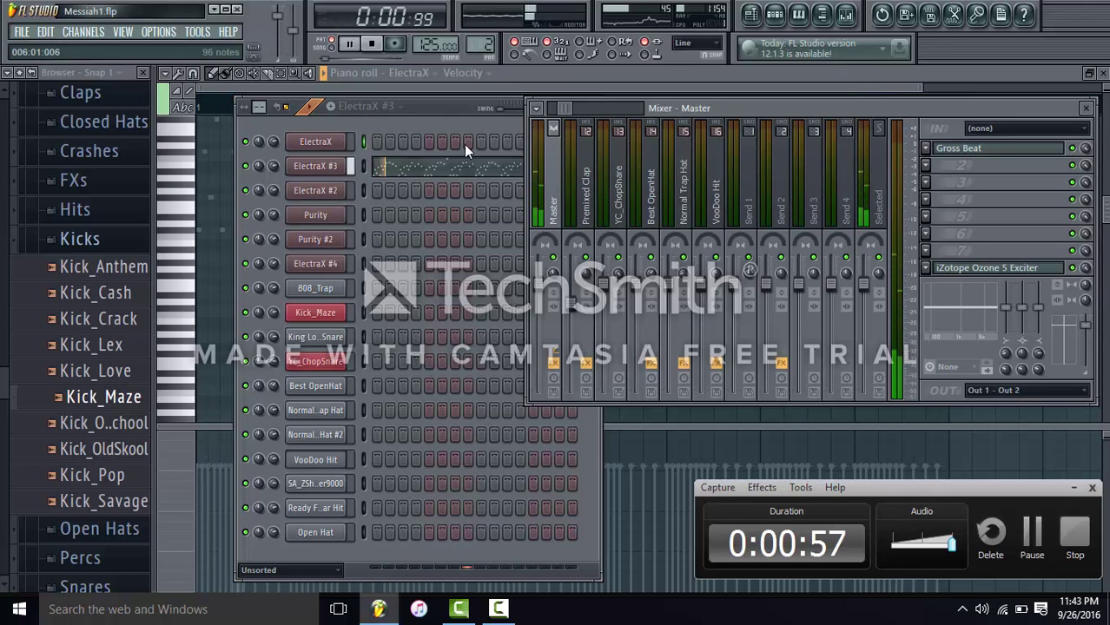
# - Play the ElectraX #2 pattern from the start and view its notes in the piano roll
pyautogui.click(394, 109)
pyautogui.click(390, 151)
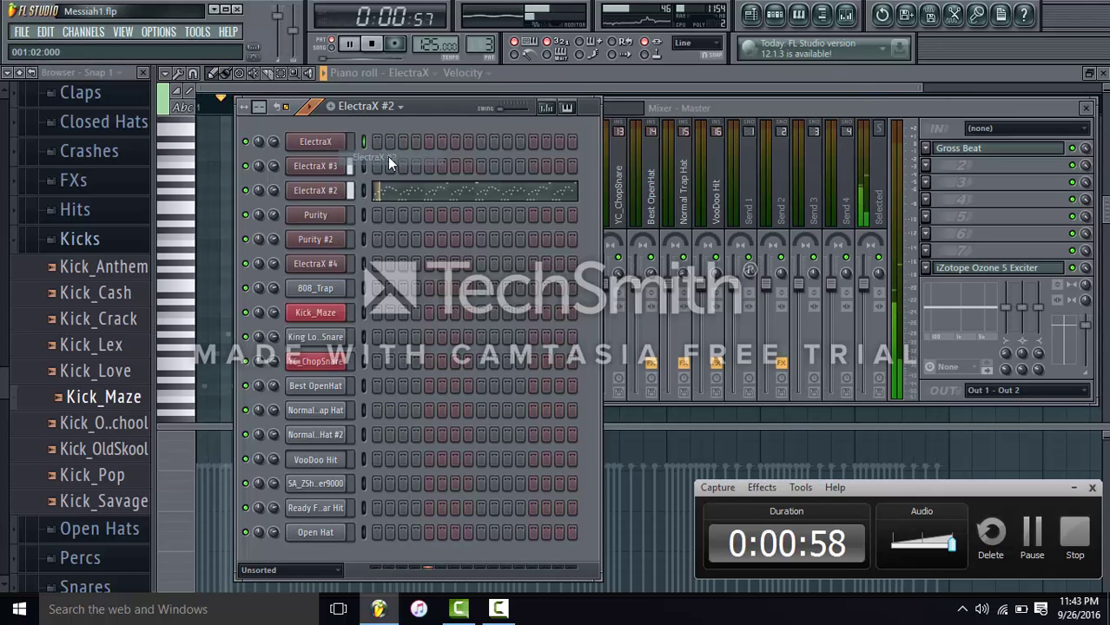
pyautogui.click(370, 45)
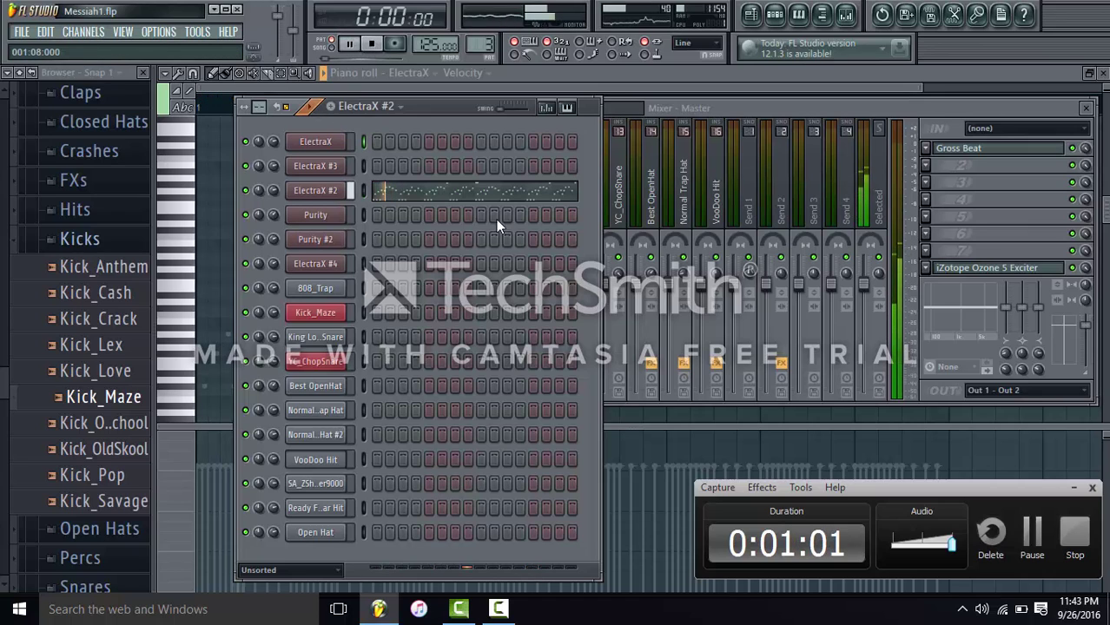
pyautogui.click(682, 111)
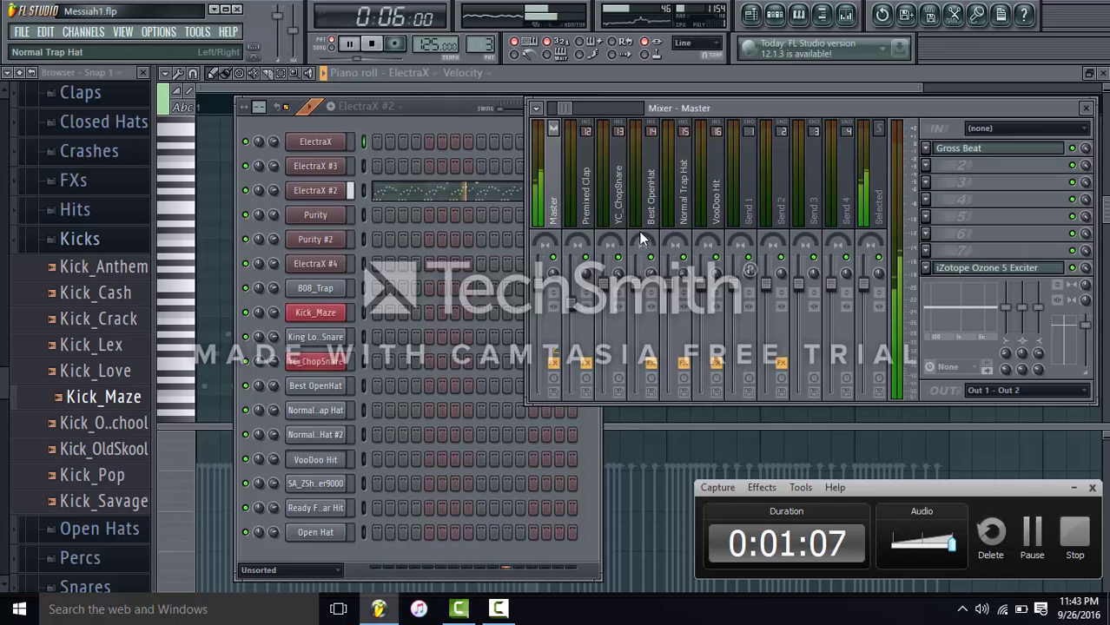
pyautogui.press('F7')
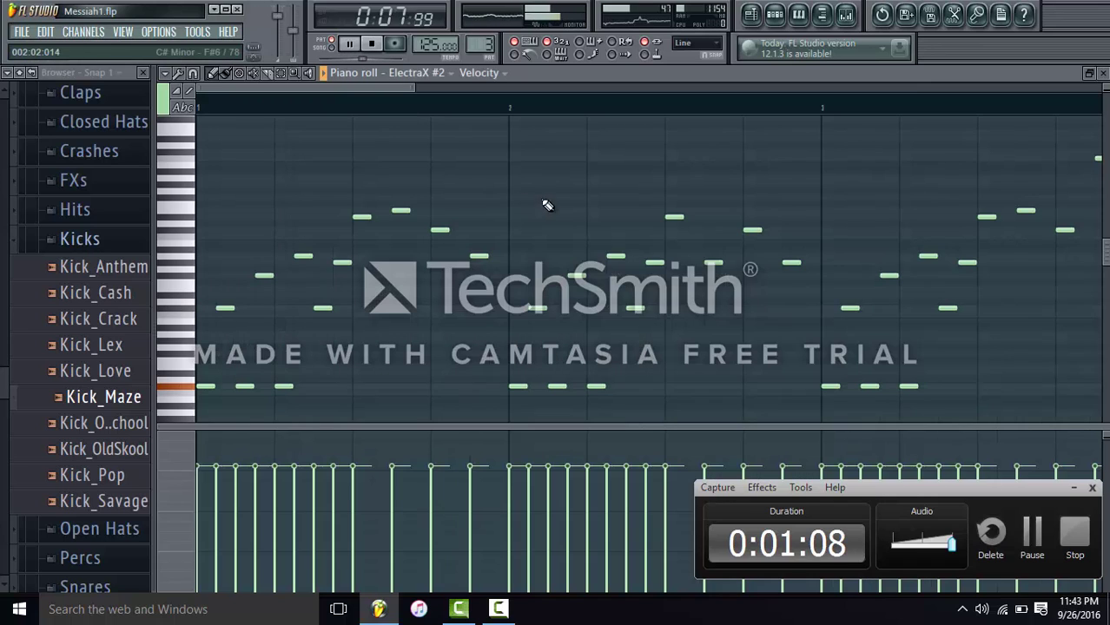
# - Bring back the mixer and bypass Gross Beat on the Master track while the ElectraX #2 pattern plays
pyautogui.click(846, 14)
pyautogui.click(774, 14)
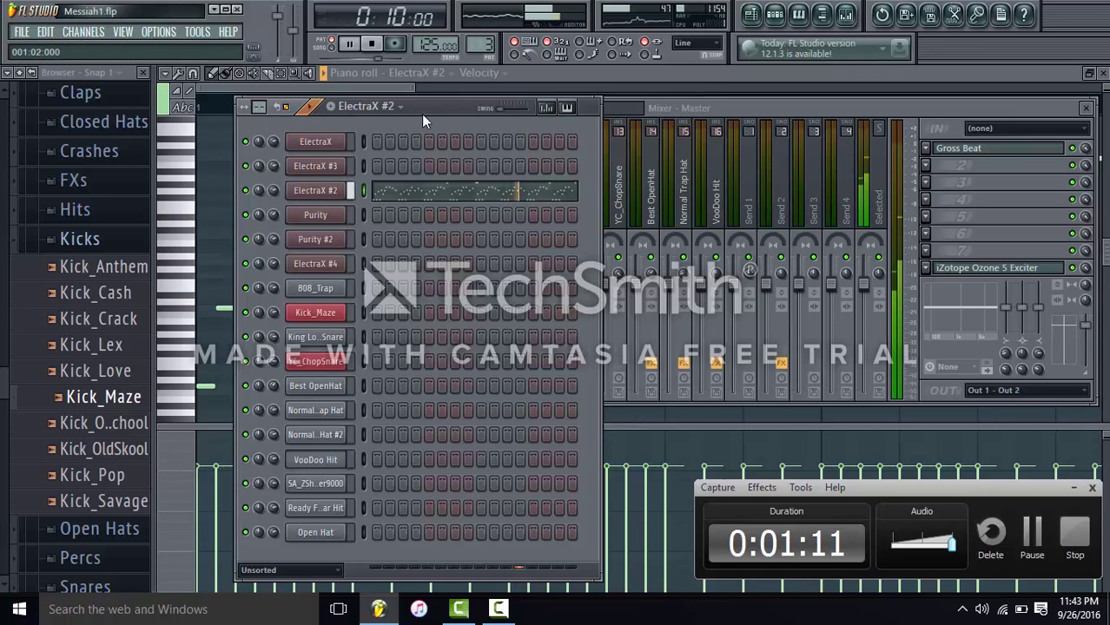
pyautogui.click(398, 107)
pyautogui.click(397, 108)
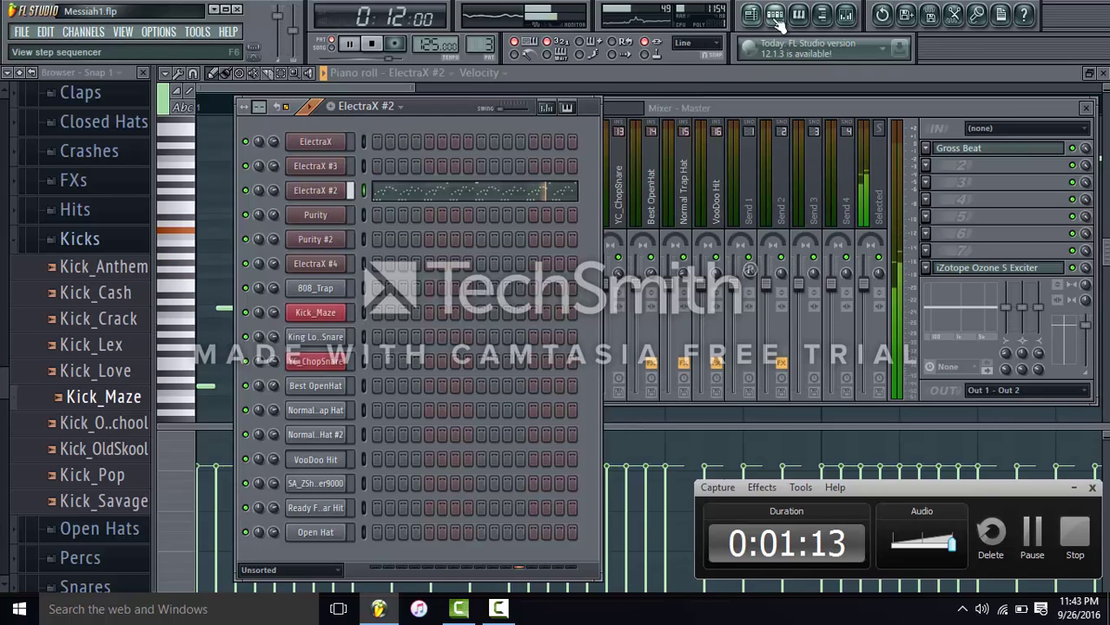
pyautogui.click(1085, 152)
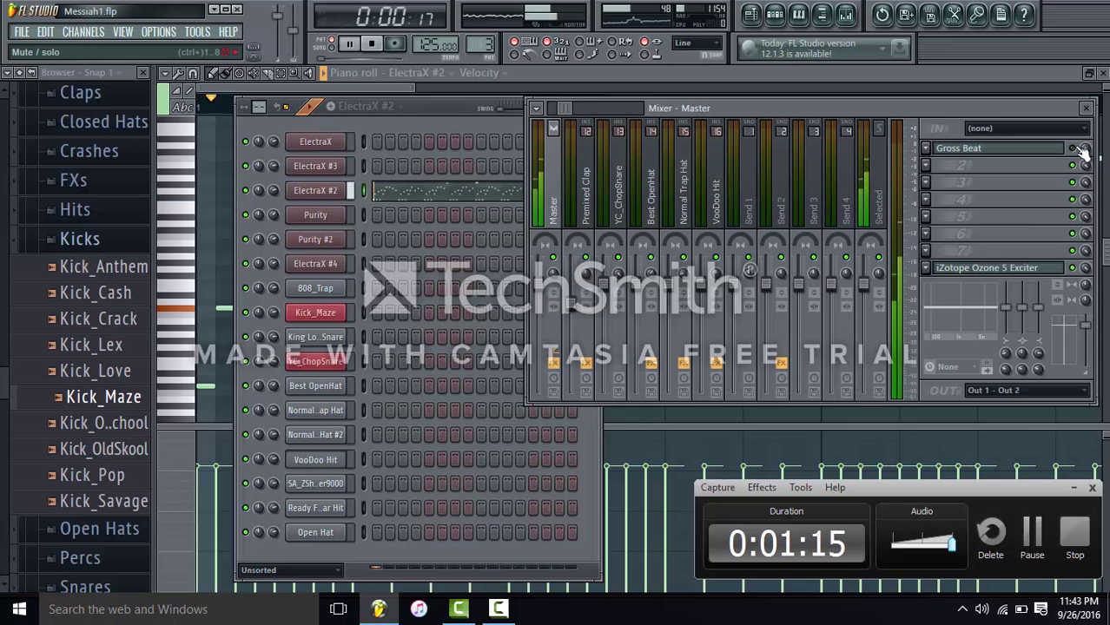
# - Check the effects on the ElectraX #2 mixer track, re-enable Gross Beat on the Master track and stop playback
pyautogui.click(565, 198)
pyautogui.click(651, 204)
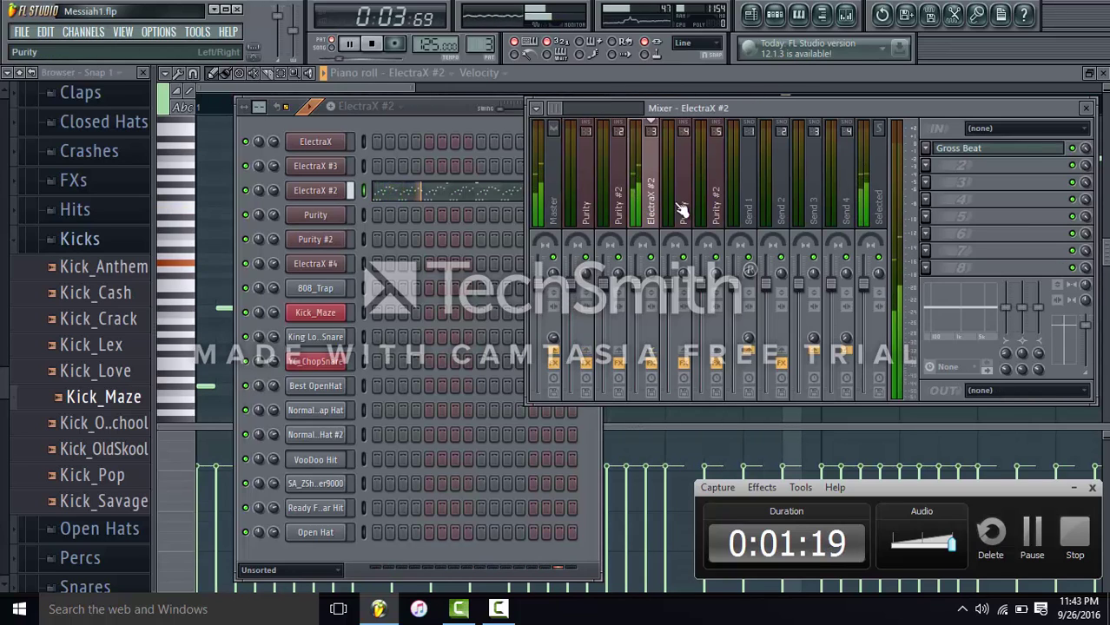
pyautogui.click(549, 204)
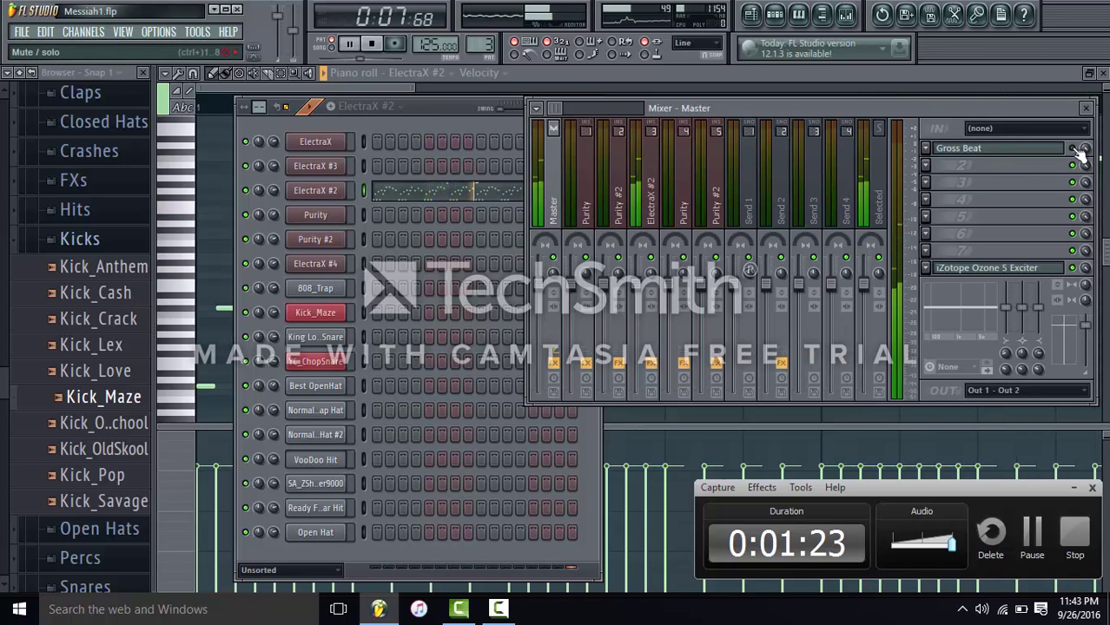
pyautogui.click(373, 48)
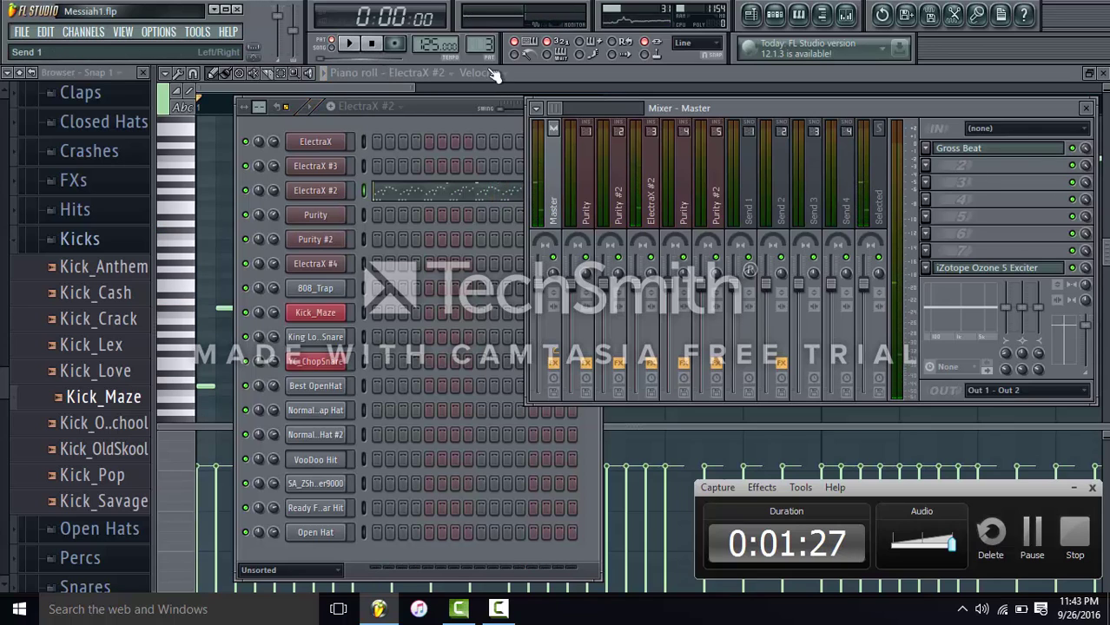
# - Play the Purity pattern and bypass Gross Beat on the Master track
pyautogui.click(388, 114)
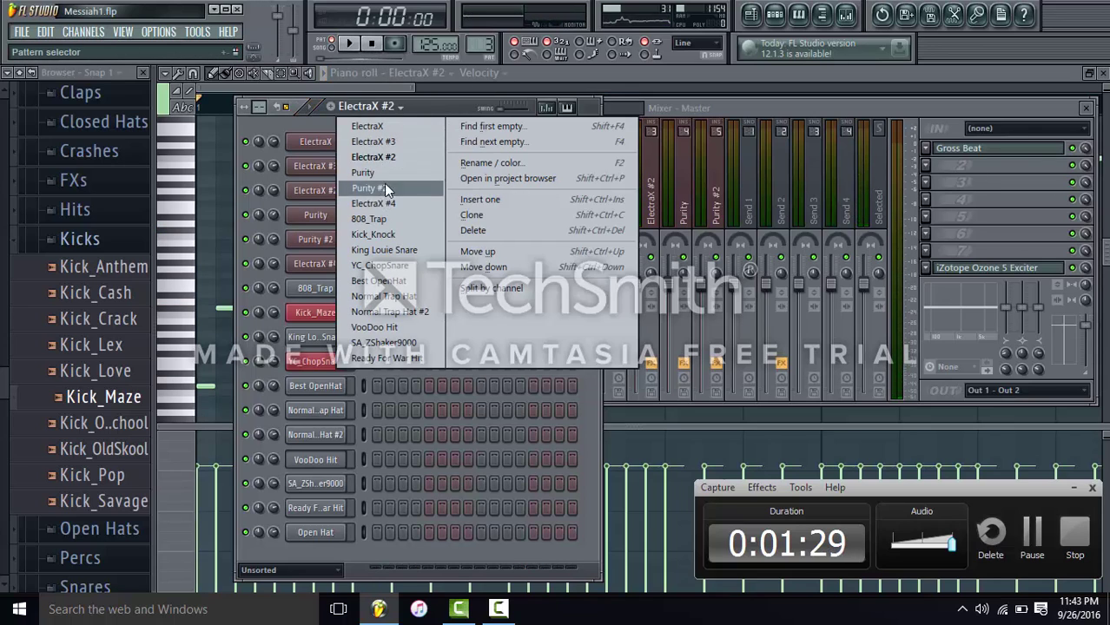
pyautogui.click(384, 183)
pyautogui.click(354, 48)
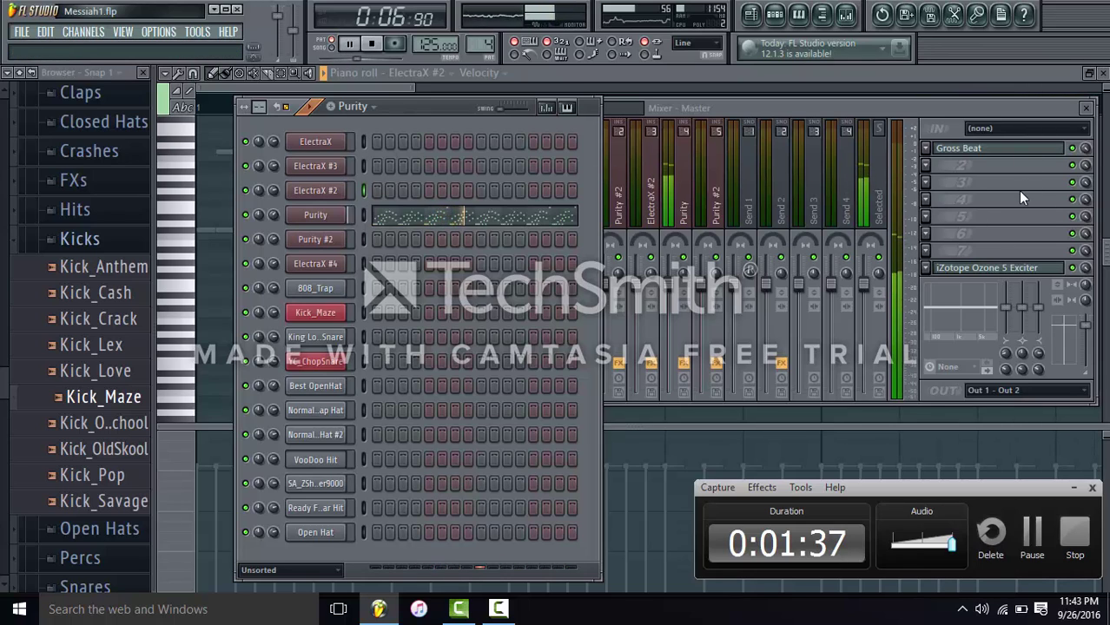
pyautogui.click(1084, 165)
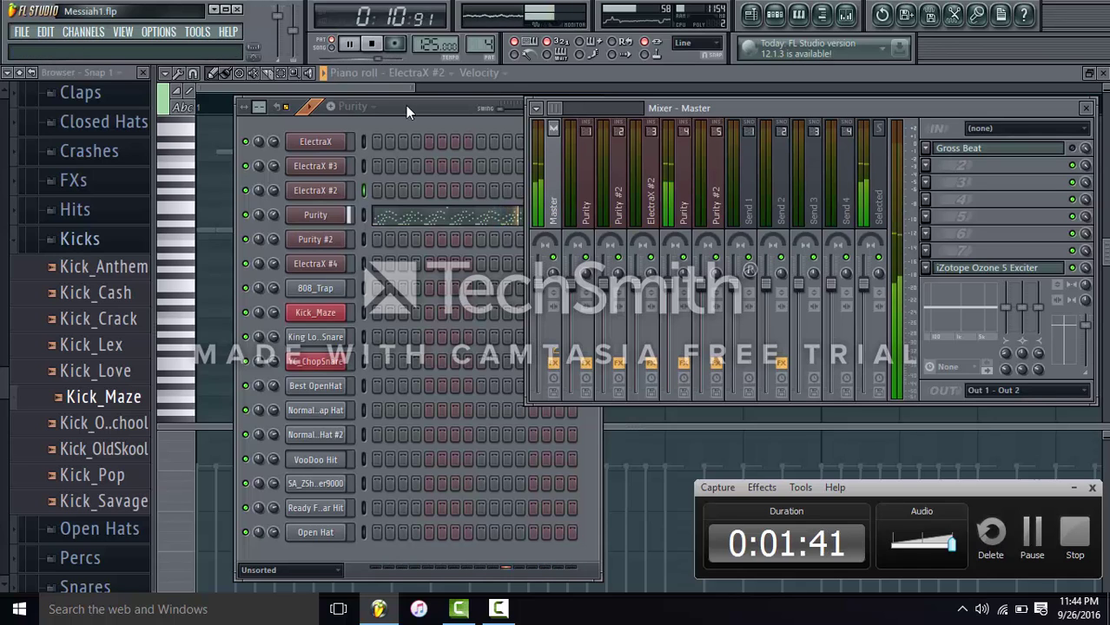
# - Switch playback to the Purity #2 pattern and listen to it
pyautogui.click(369, 111)
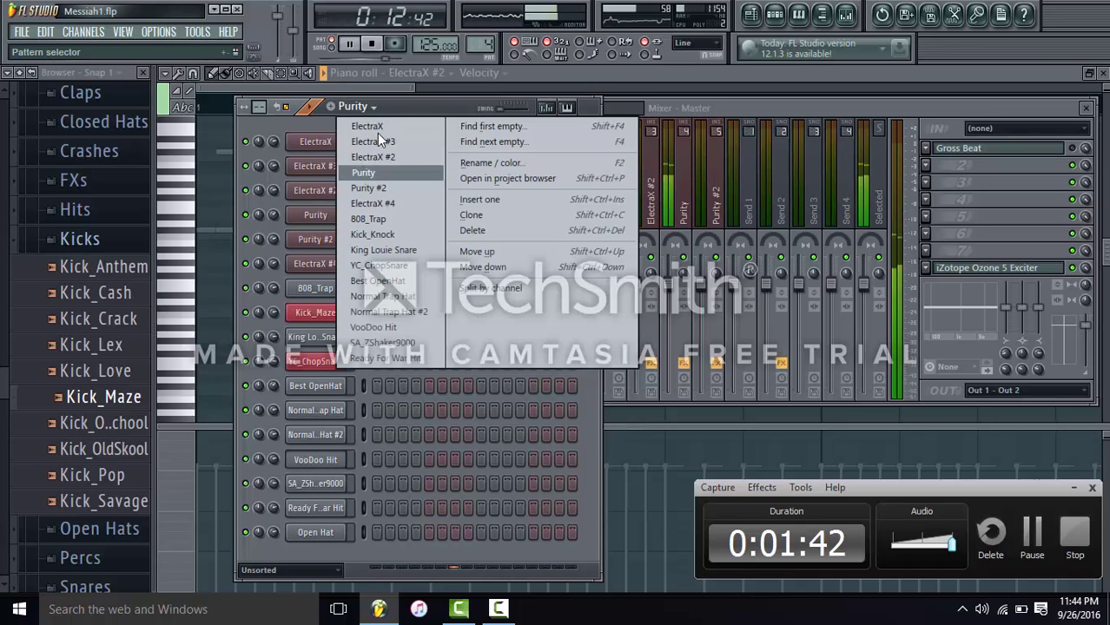
pyautogui.click(379, 186)
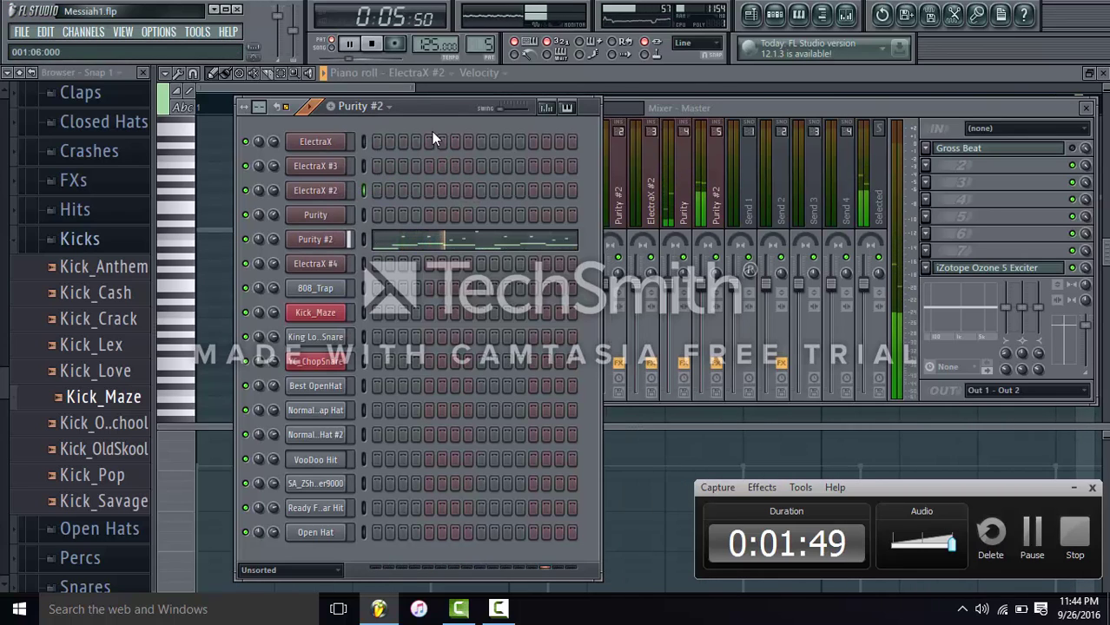
pyautogui.click(382, 107)
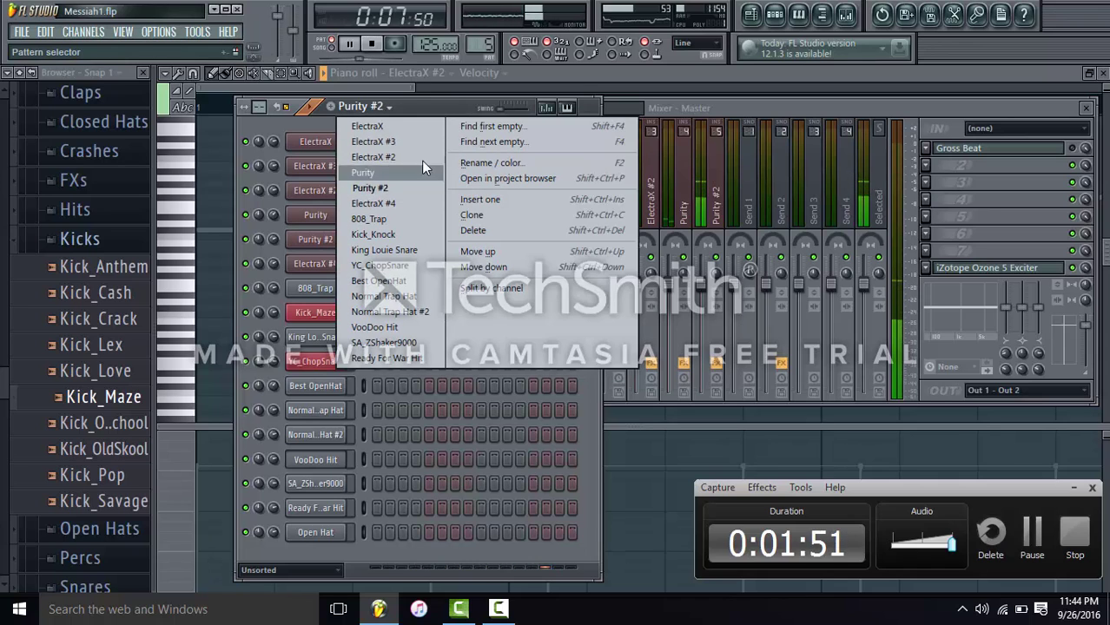
pyautogui.click(487, 125)
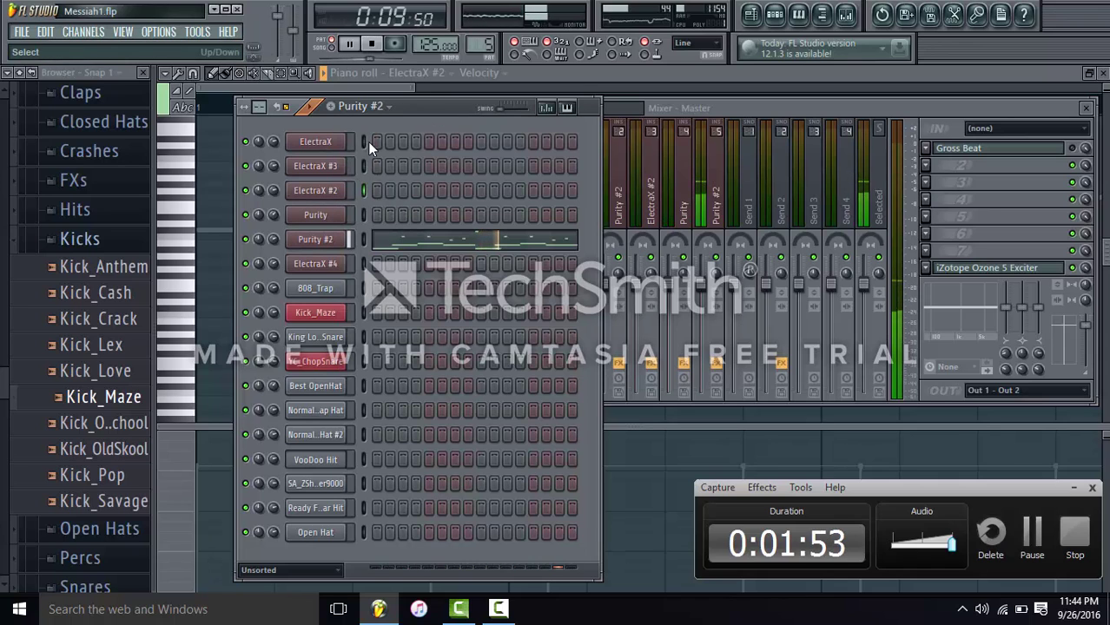
# - Play the ElectraX #4 pattern, inspect the preset in that channel's ElectraX plugin and close the plugin window
pyautogui.click(383, 108)
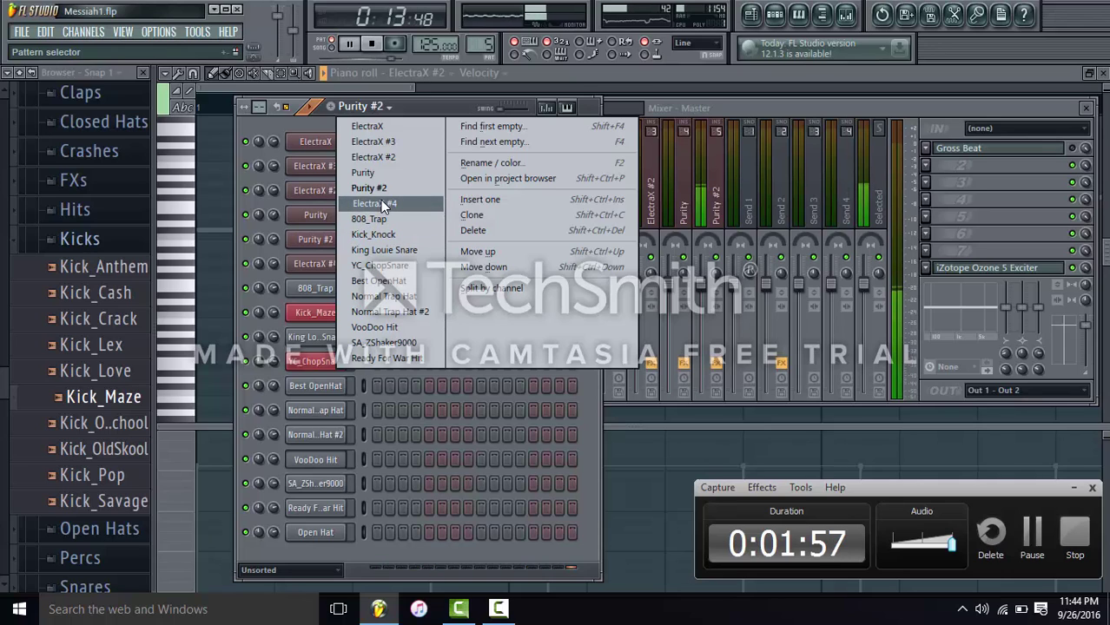
pyautogui.click(380, 202)
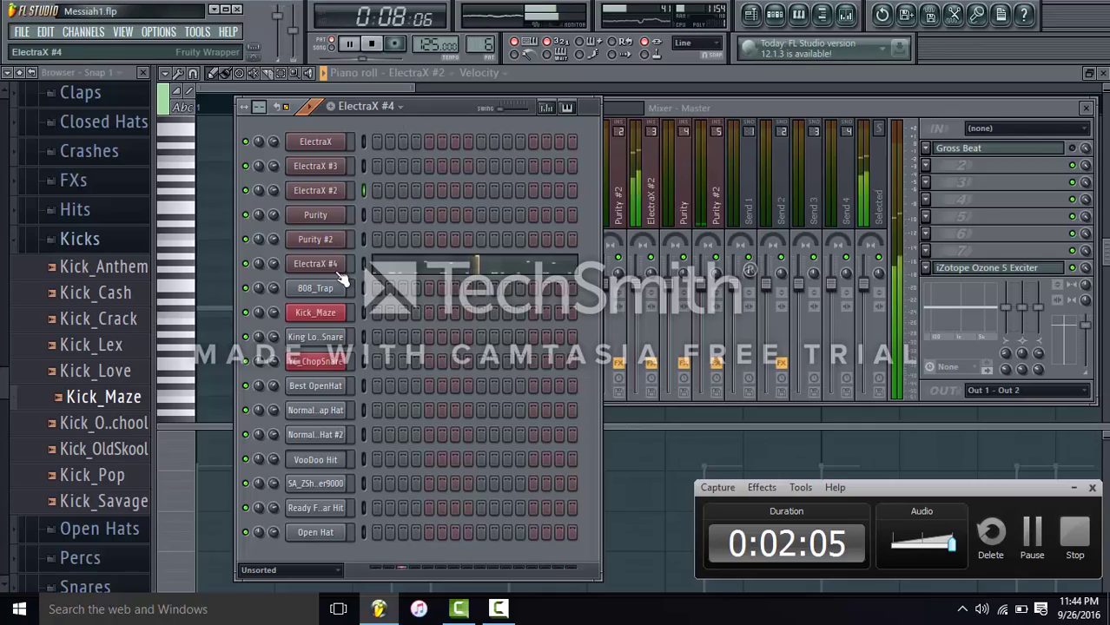
pyautogui.click(316, 263)
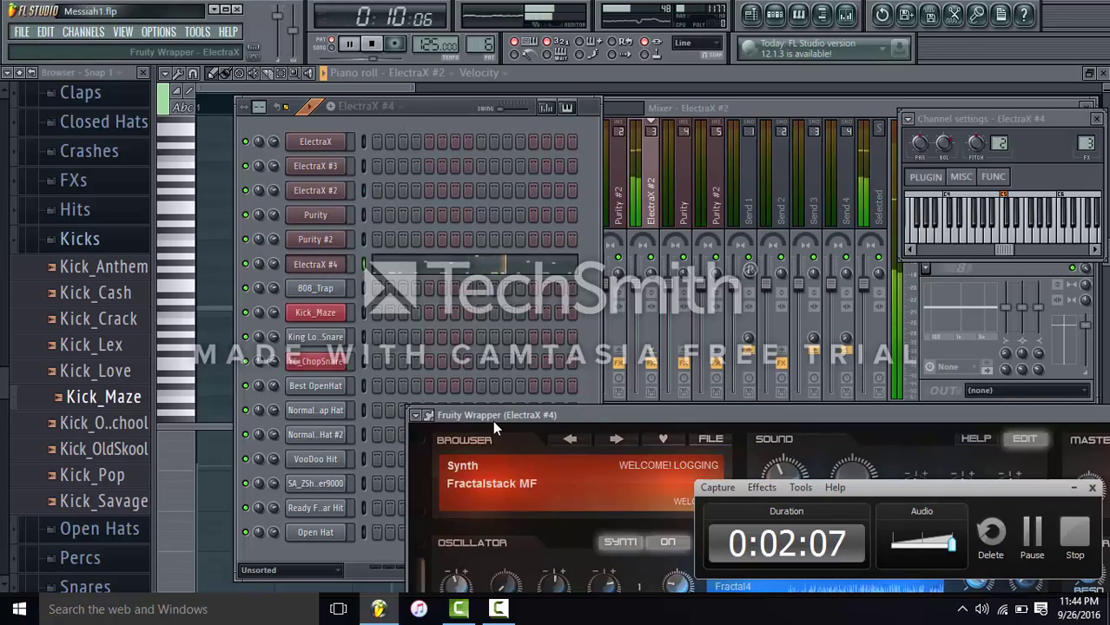
pyautogui.moveTo(491, 426); pyautogui.dragTo(157, 137)
pyautogui.click(1045, 135)
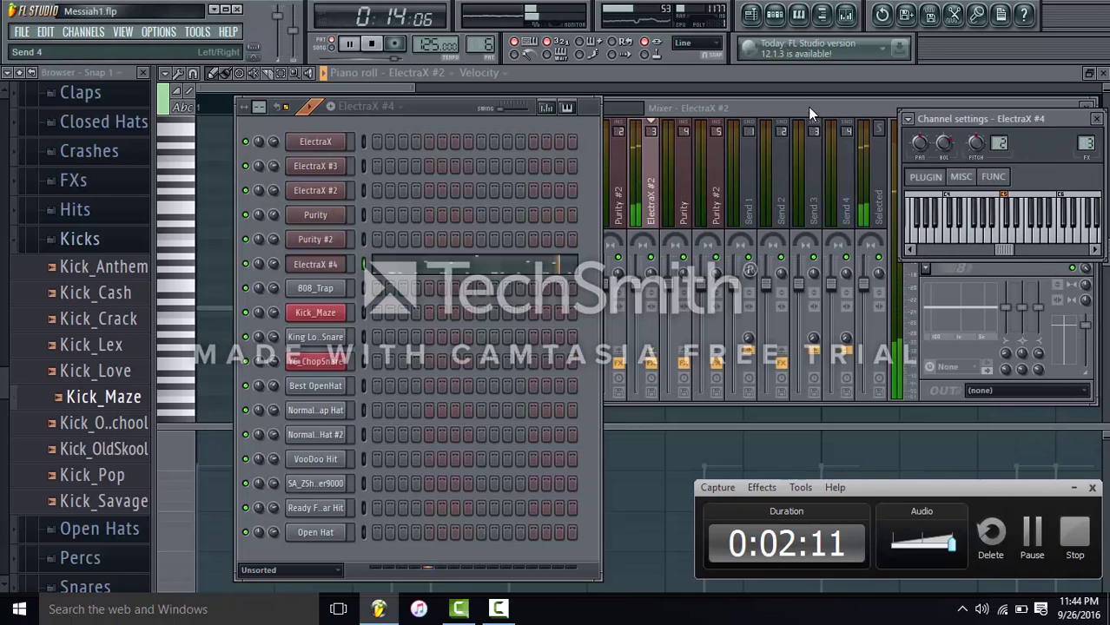
# - Open Gross Beat on the ElectraX #2 mixer track and examine its time and volume presets
pyautogui.click(807, 107)
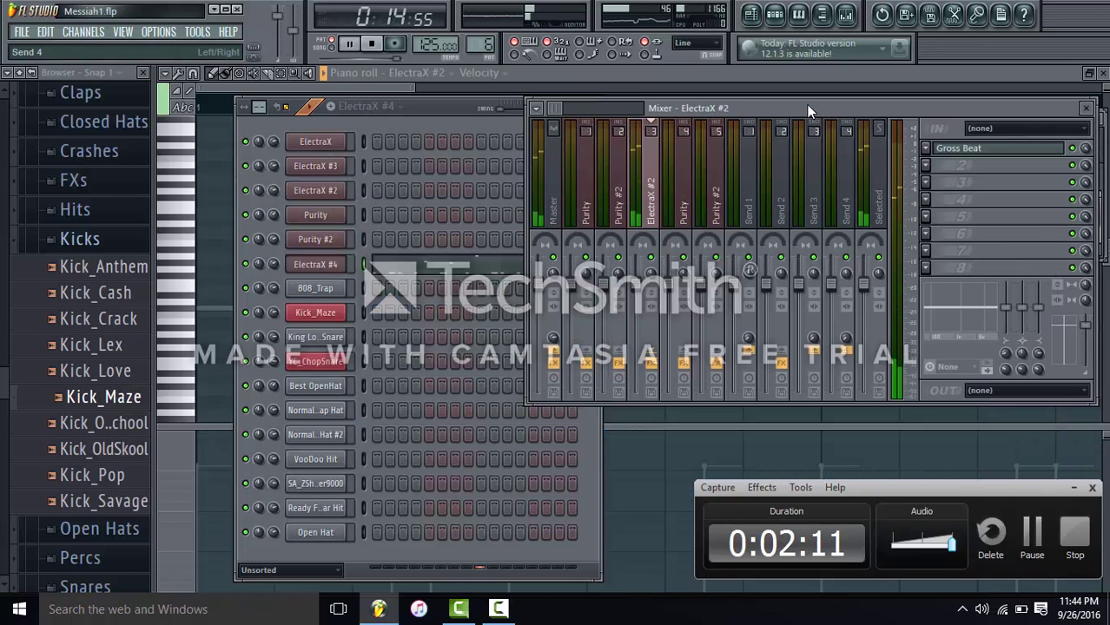
pyautogui.click(1042, 152)
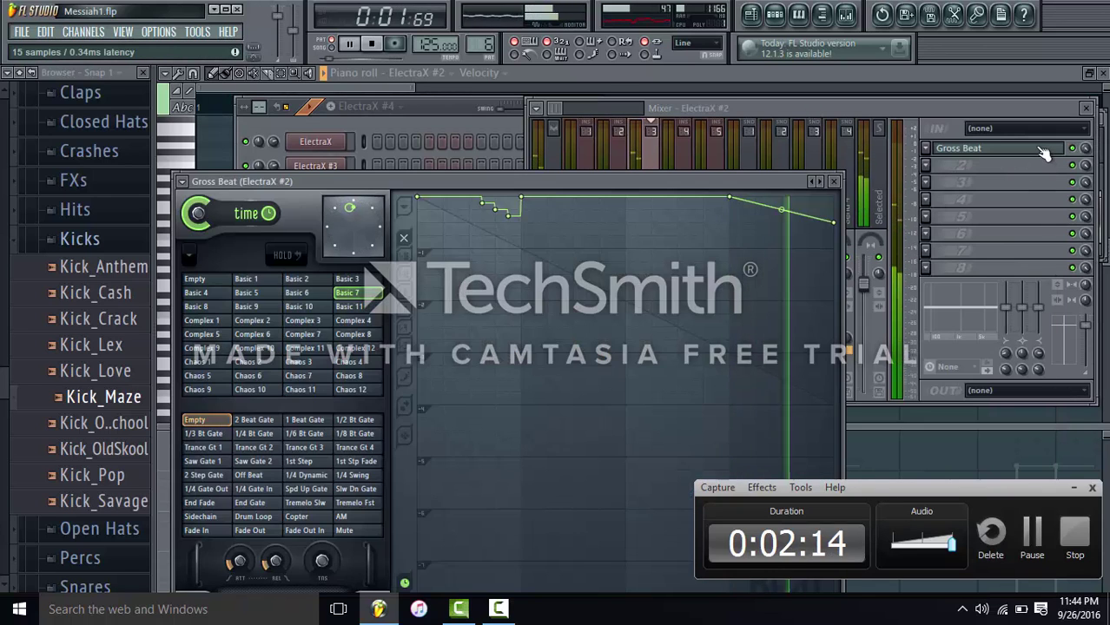
pyautogui.click(836, 108)
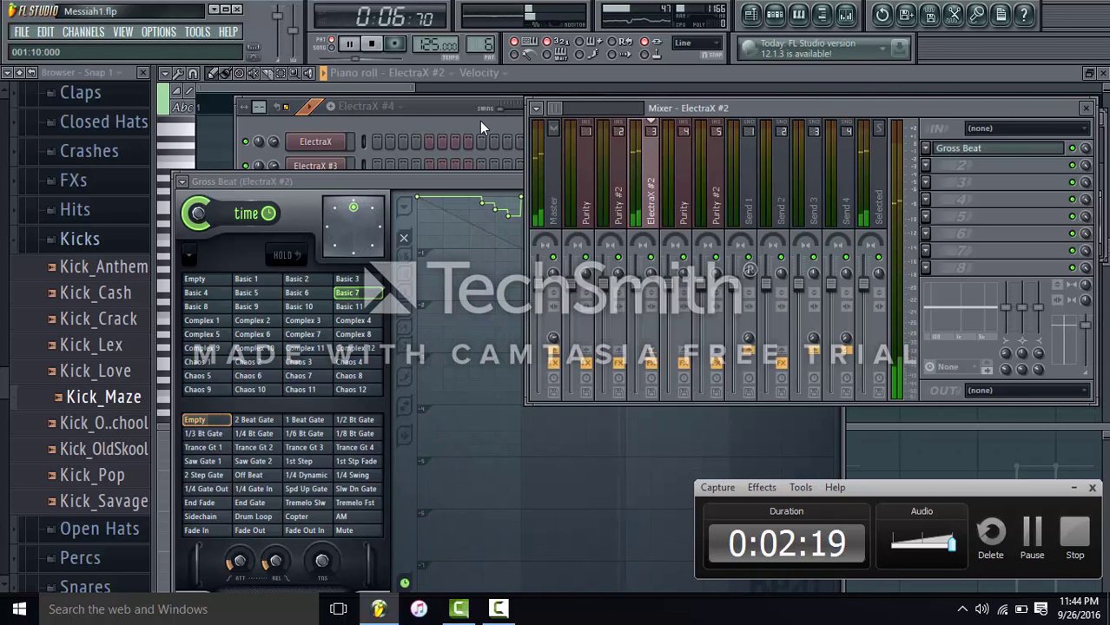
# - Return to the channel rack and select the ElectraX #4 pattern again for playback
pyautogui.click(402, 127)
pyautogui.click(349, 111)
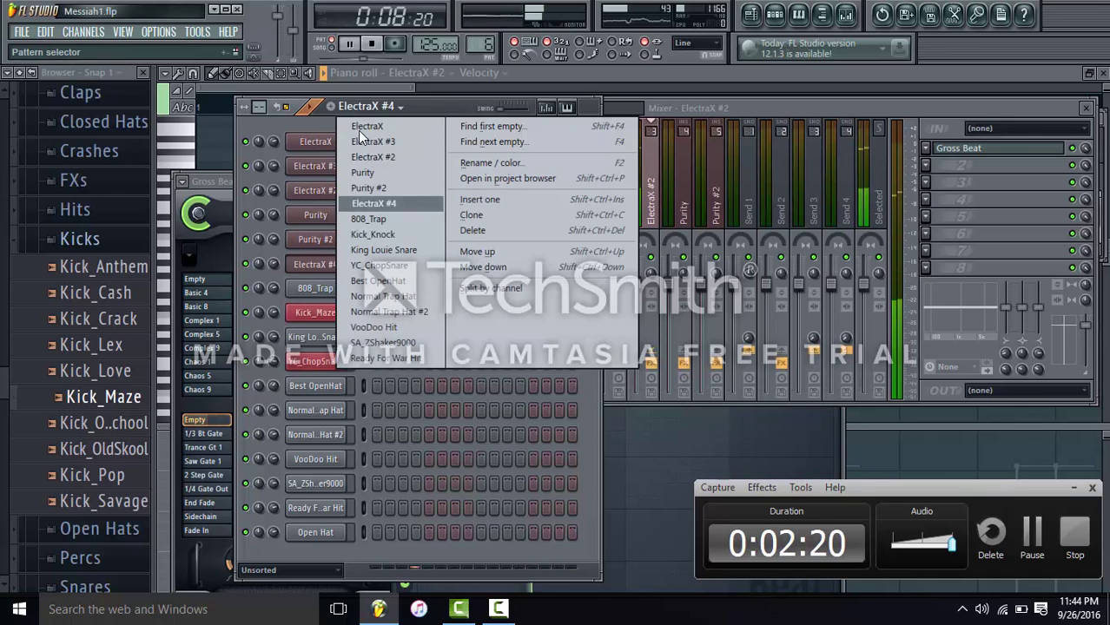
pyautogui.click(379, 205)
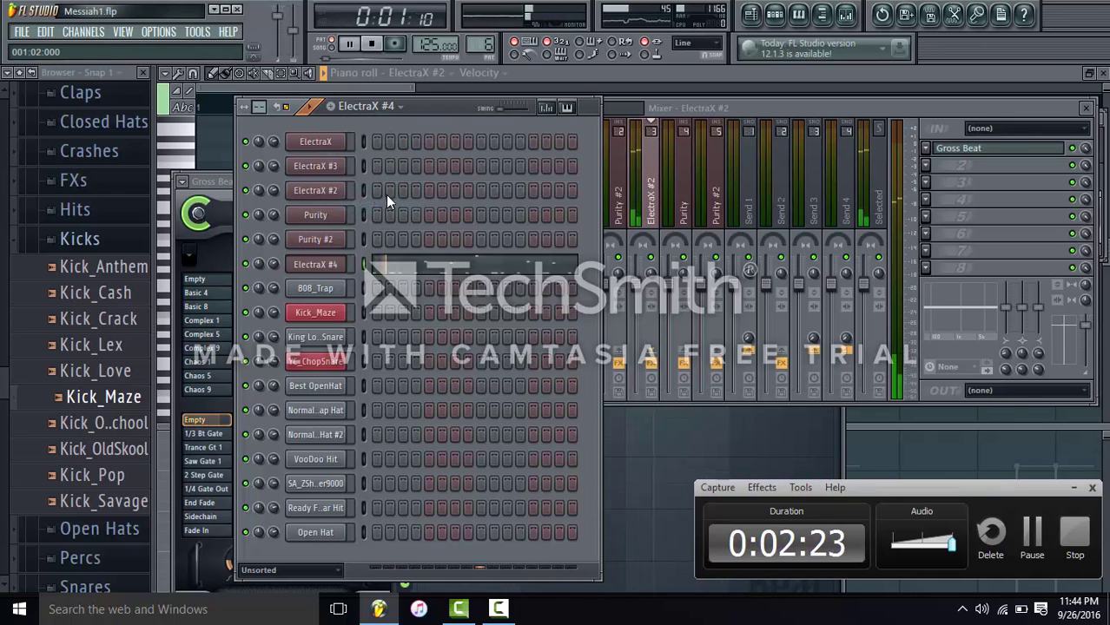
# - Switch to the 808_Trap pattern and restart playback from the beginning to listen to it
pyautogui.click(363, 106)
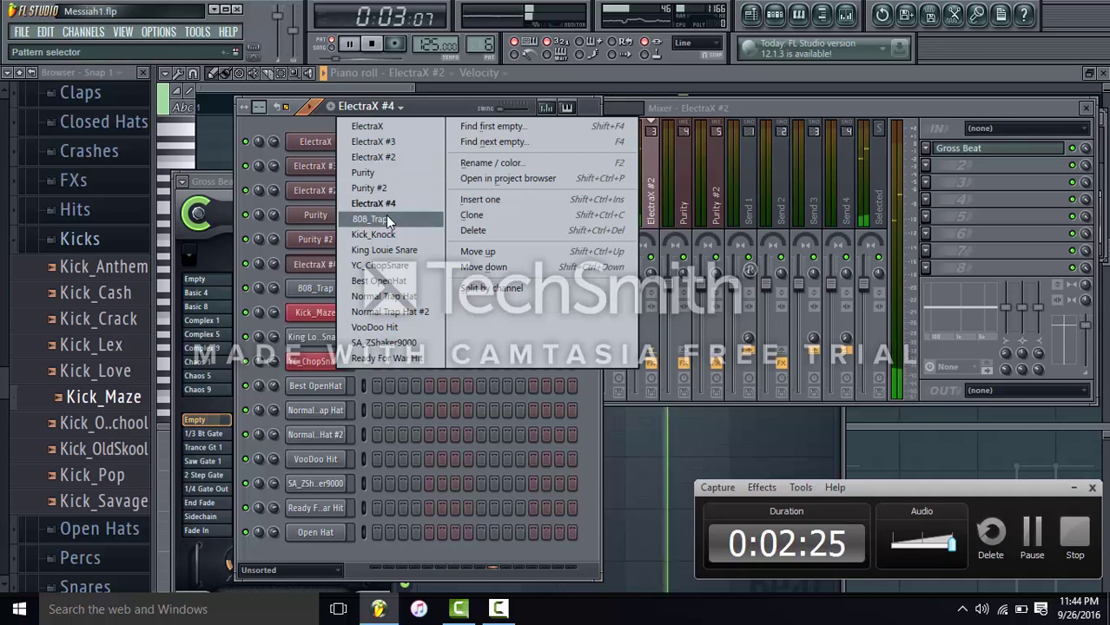
pyautogui.click(386, 217)
pyautogui.click(371, 45)
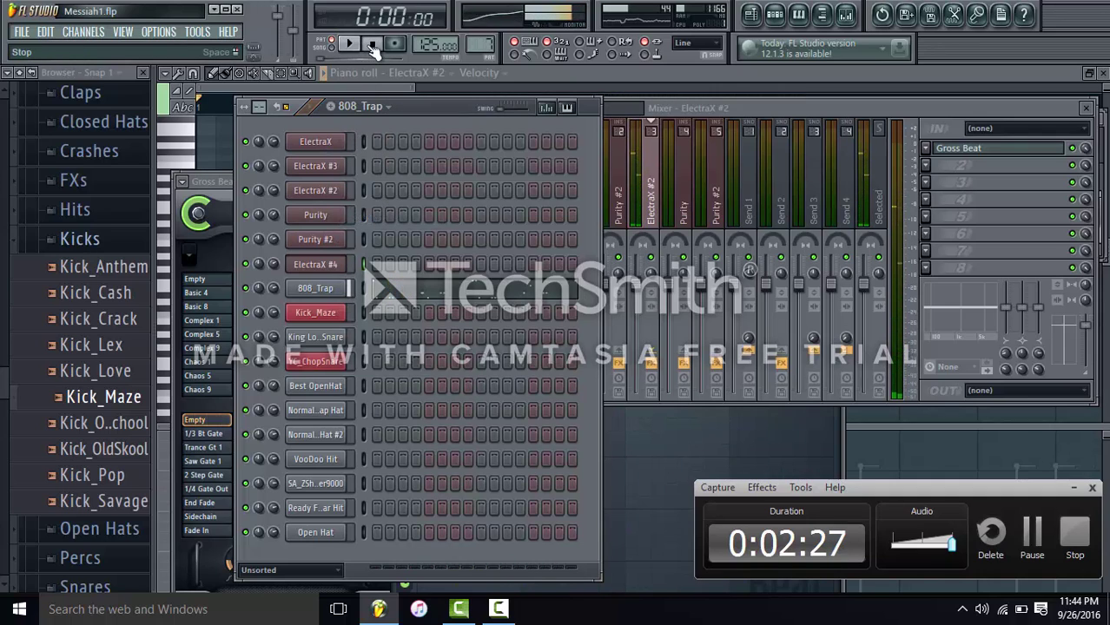
pyautogui.click(362, 48)
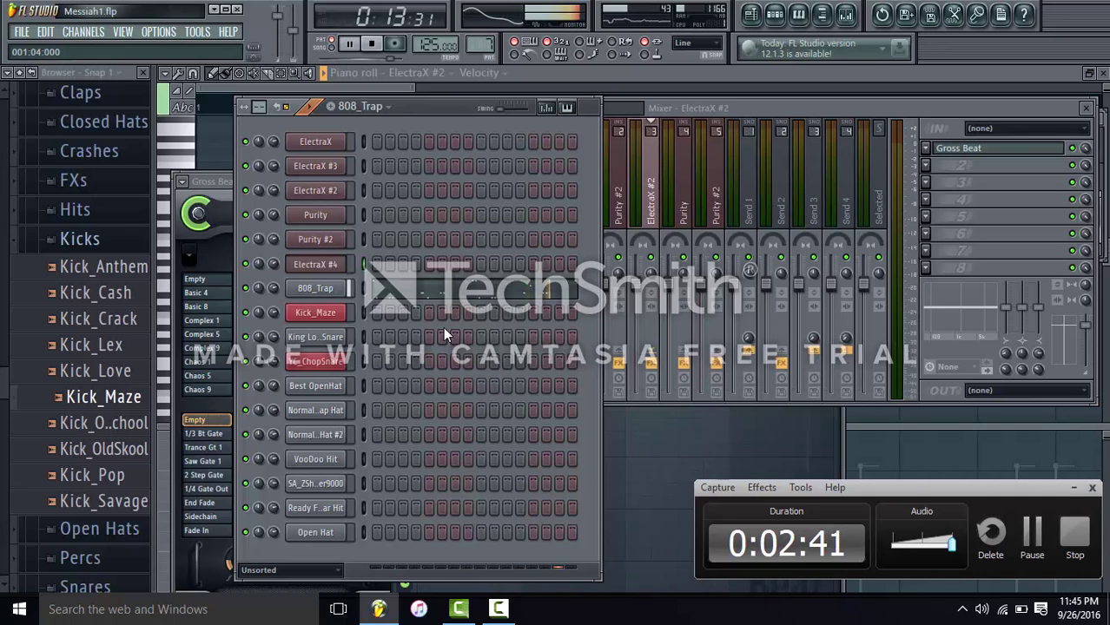
# - Listen to the Kick_Knock pattern and the King Louie Snare pattern one after the other
pyautogui.click(382, 107)
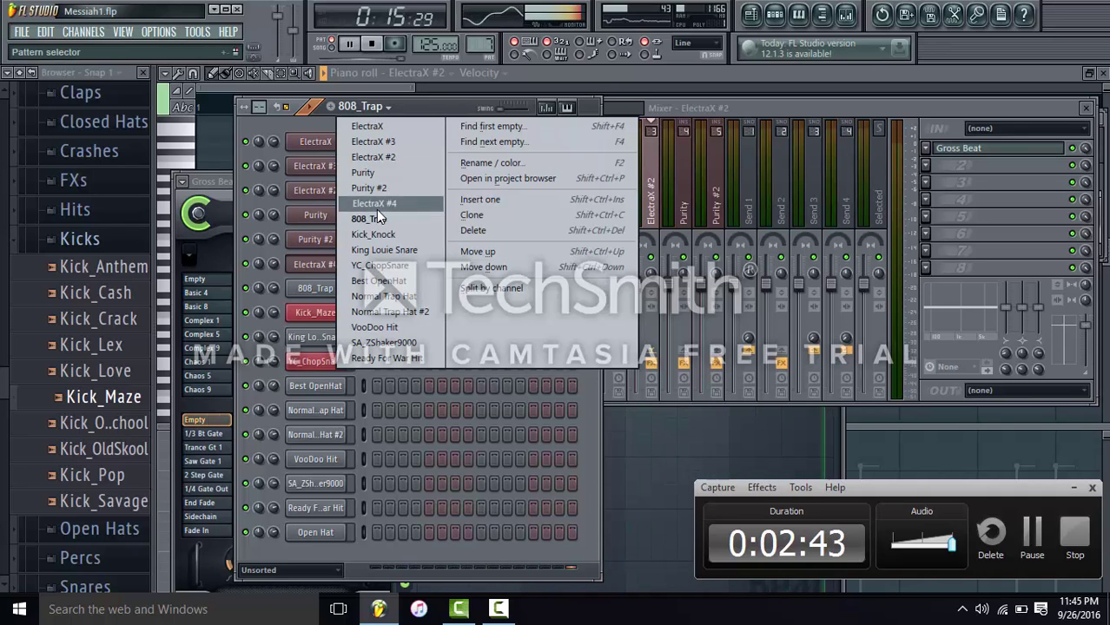
pyautogui.click(379, 239)
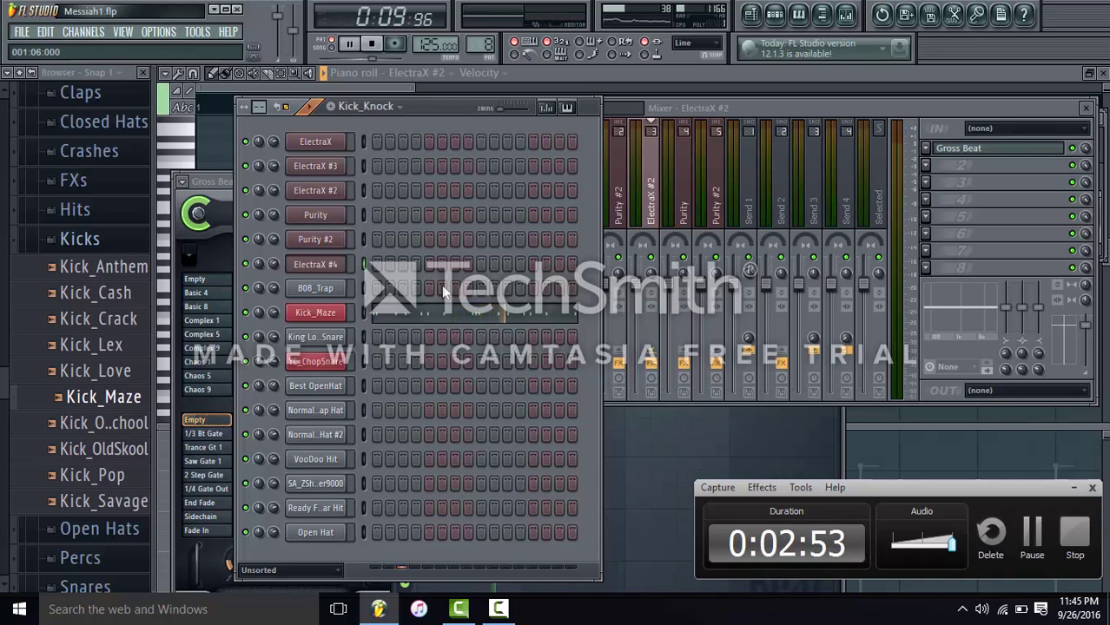
pyautogui.click(386, 108)
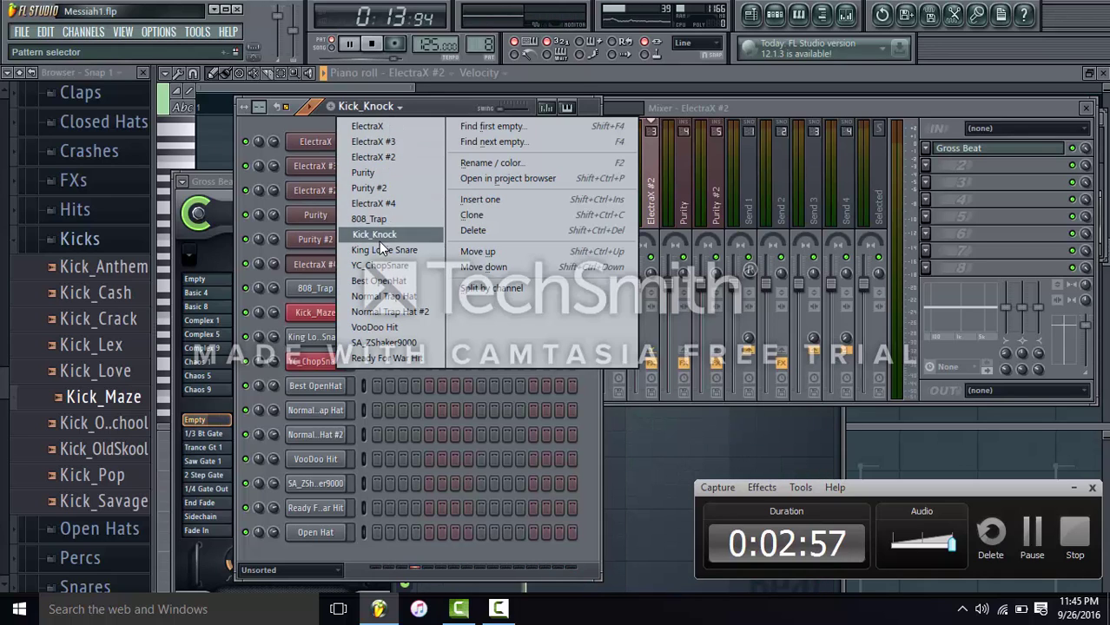
pyautogui.click(380, 250)
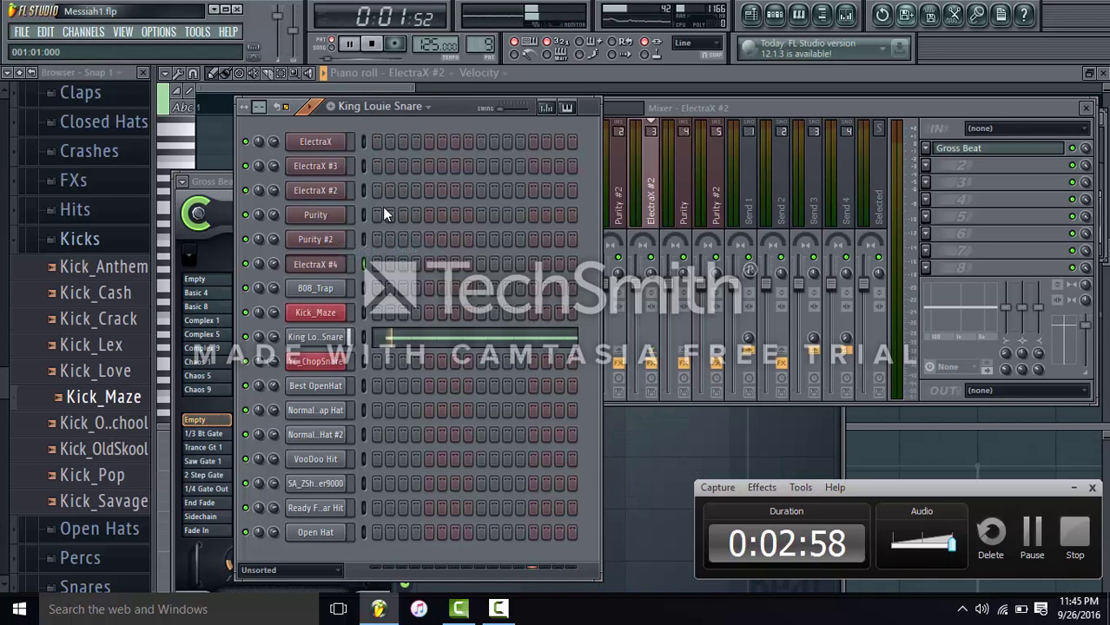
# - Switch playback to the YC_ChopSnare pattern and the Best OpenHat pattern, listening to each
pyautogui.click(397, 114)
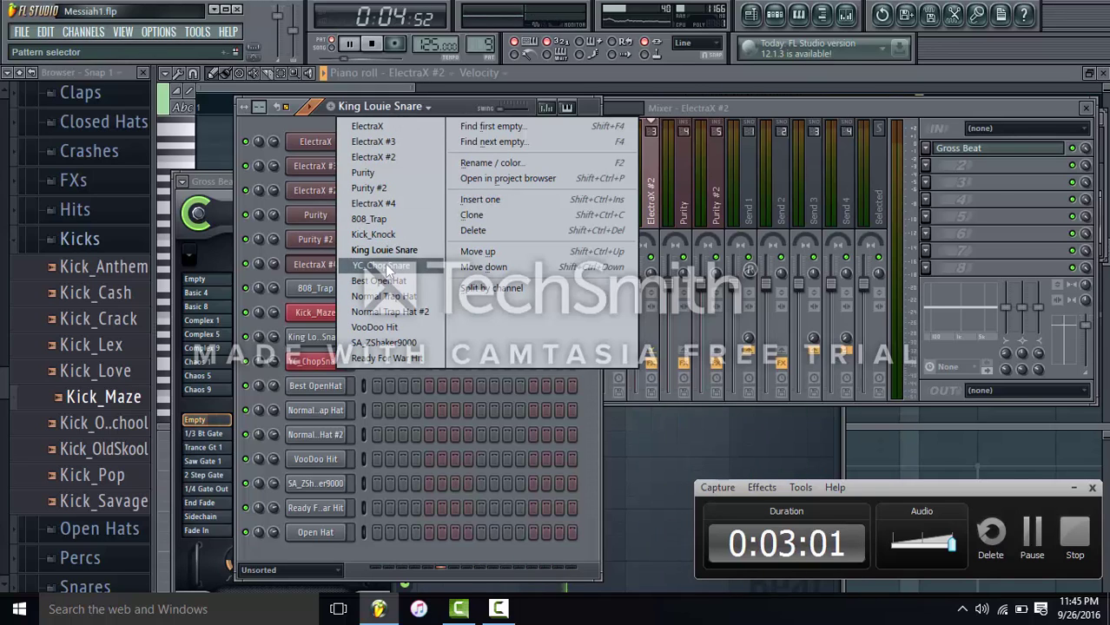
pyautogui.click(388, 265)
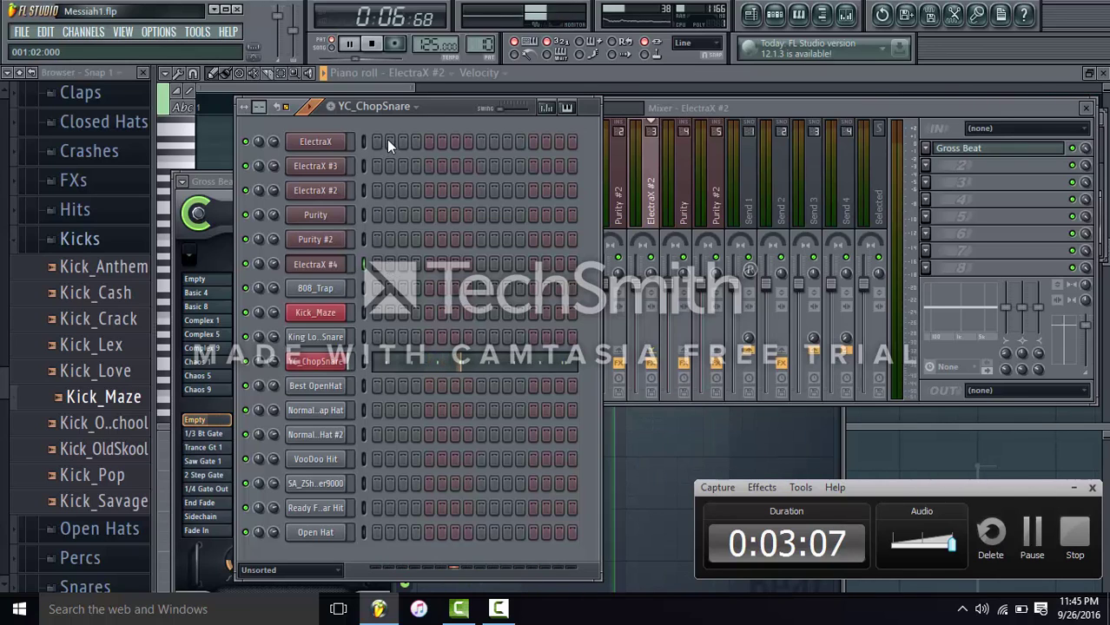
pyautogui.click(410, 107)
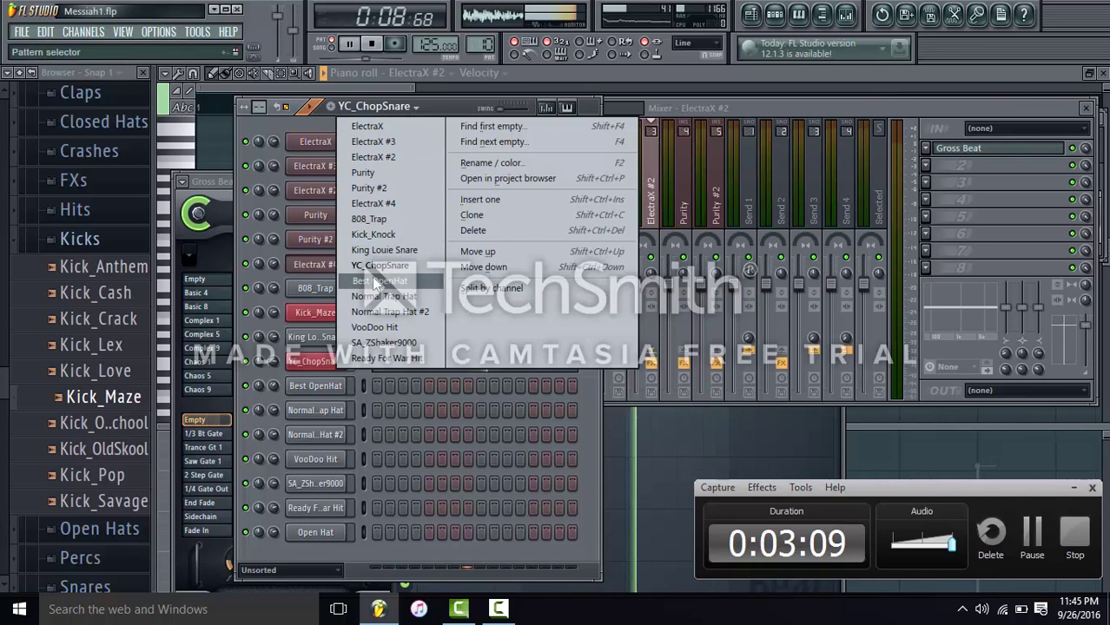
pyautogui.click(382, 283)
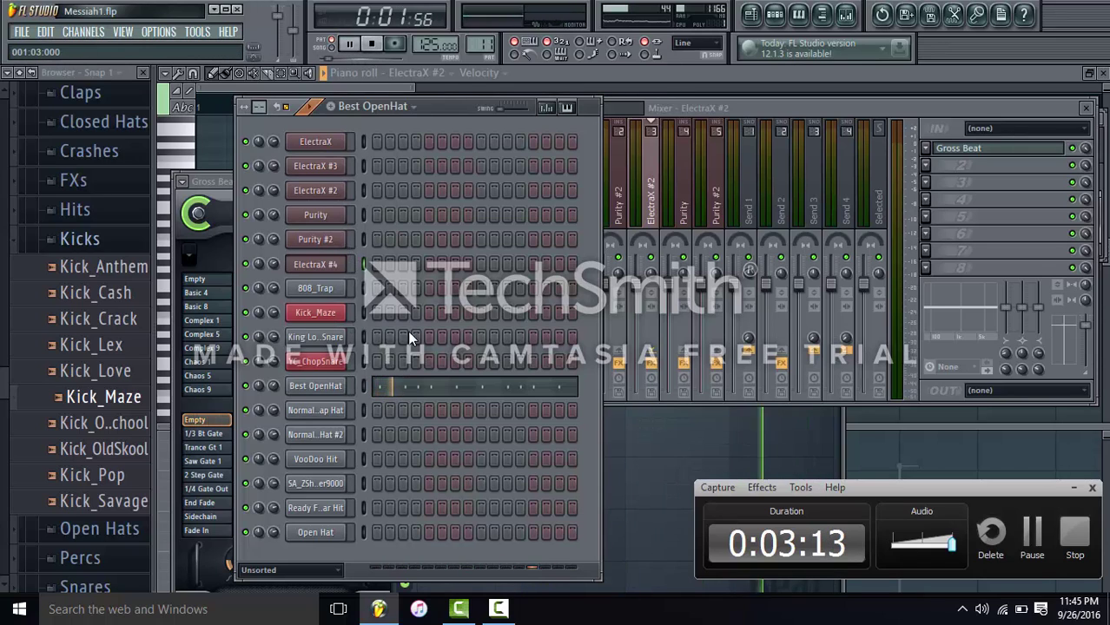
# - Play the Normal Trap Hat pattern and inspect that channel's cutoff envelope and sample settings
pyautogui.click(404, 111)
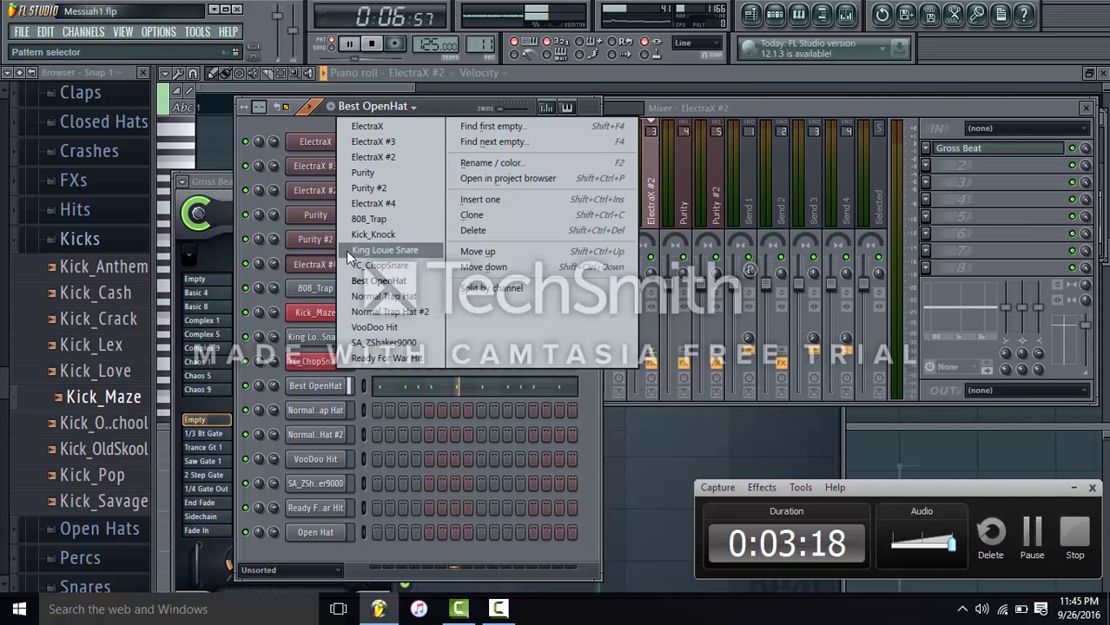
pyautogui.click(383, 296)
pyautogui.click(312, 412)
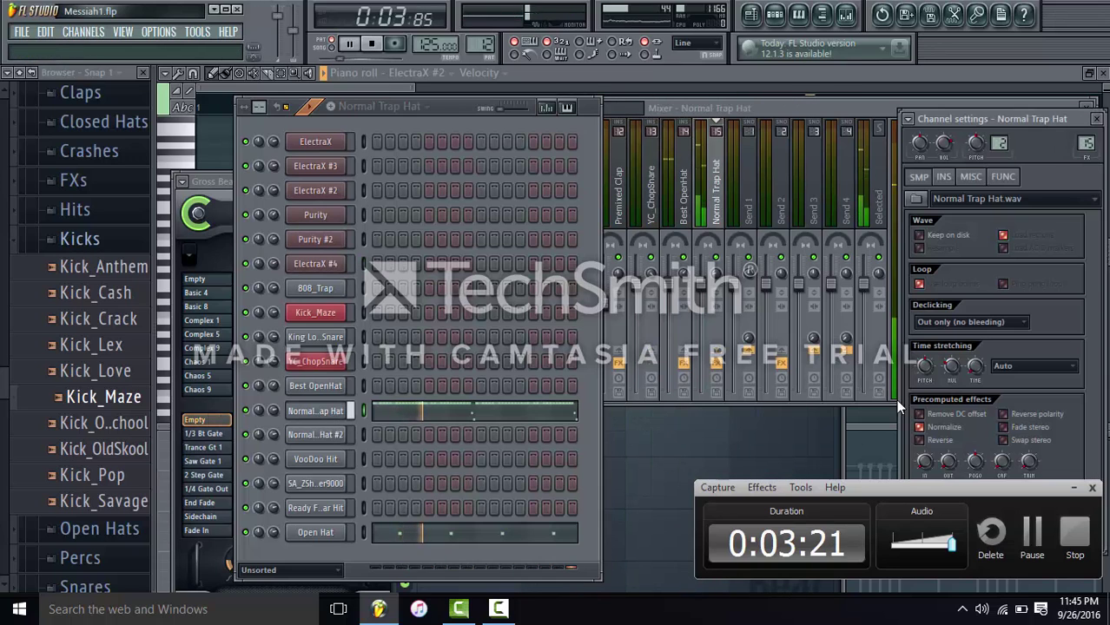
pyautogui.click(943, 176)
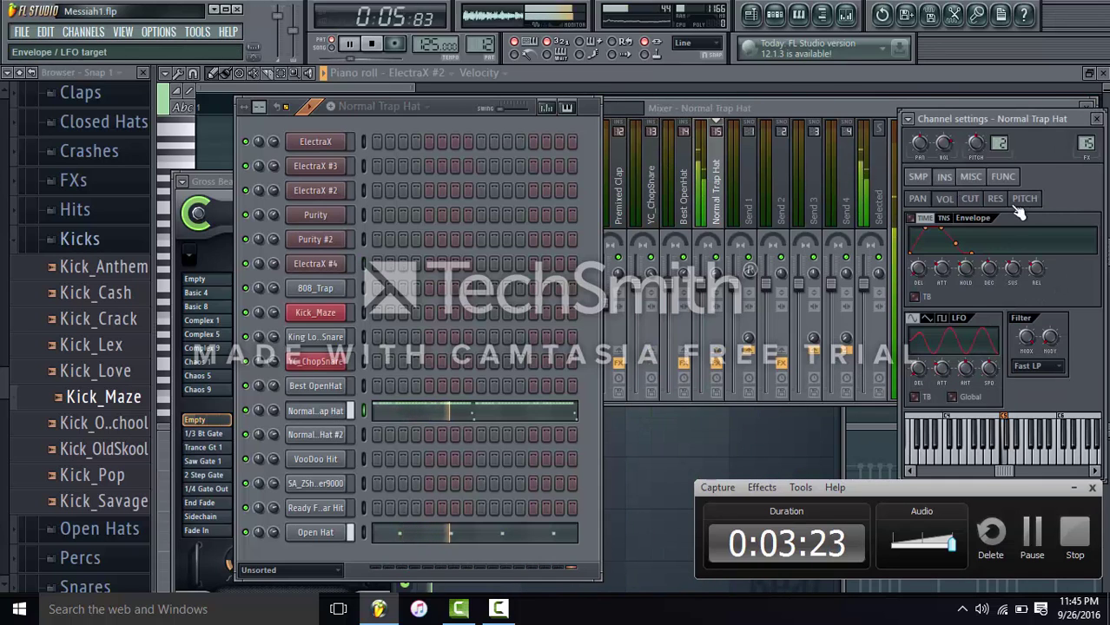
pyautogui.click(971, 199)
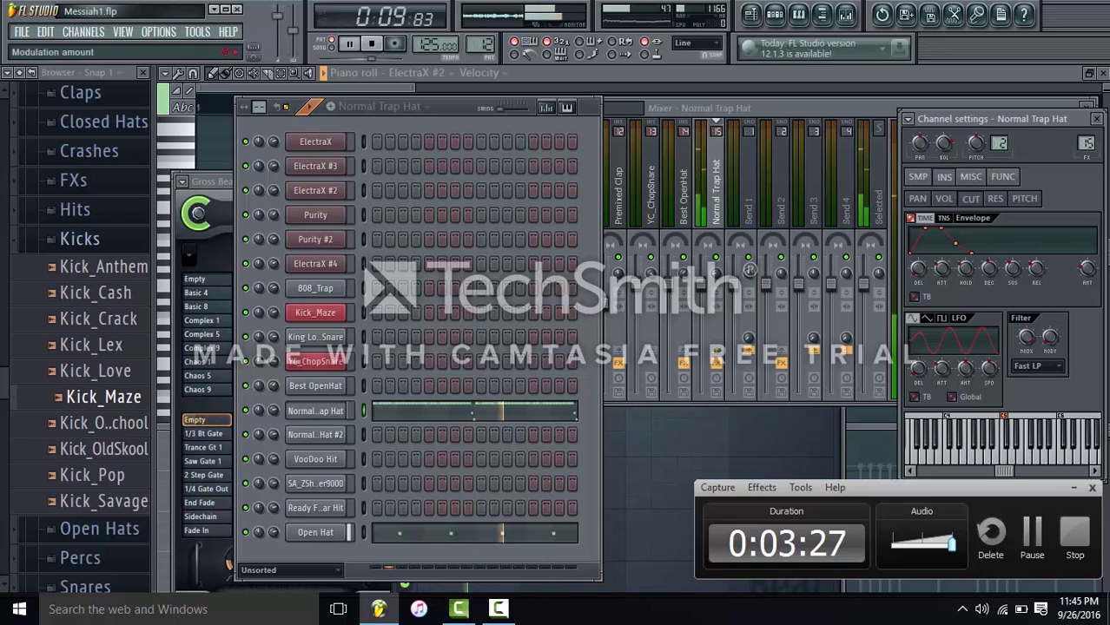
pyautogui.click(919, 176)
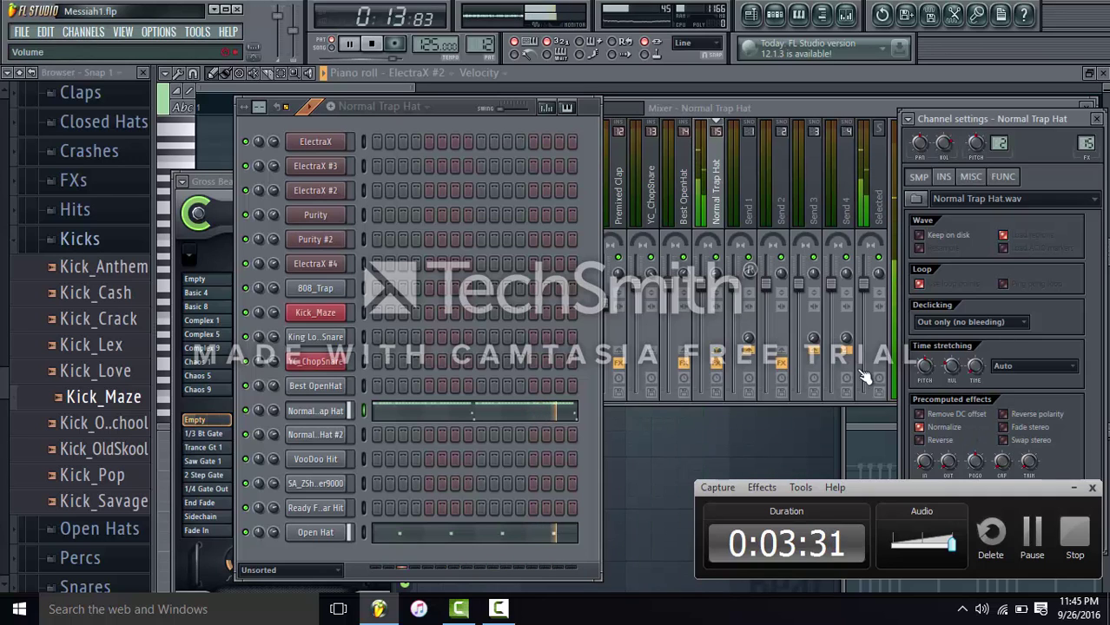
# - Play the Normal Trap Hat #2 pattern and inspect that channel's cutoff envelope settings
pyautogui.click(380, 106)
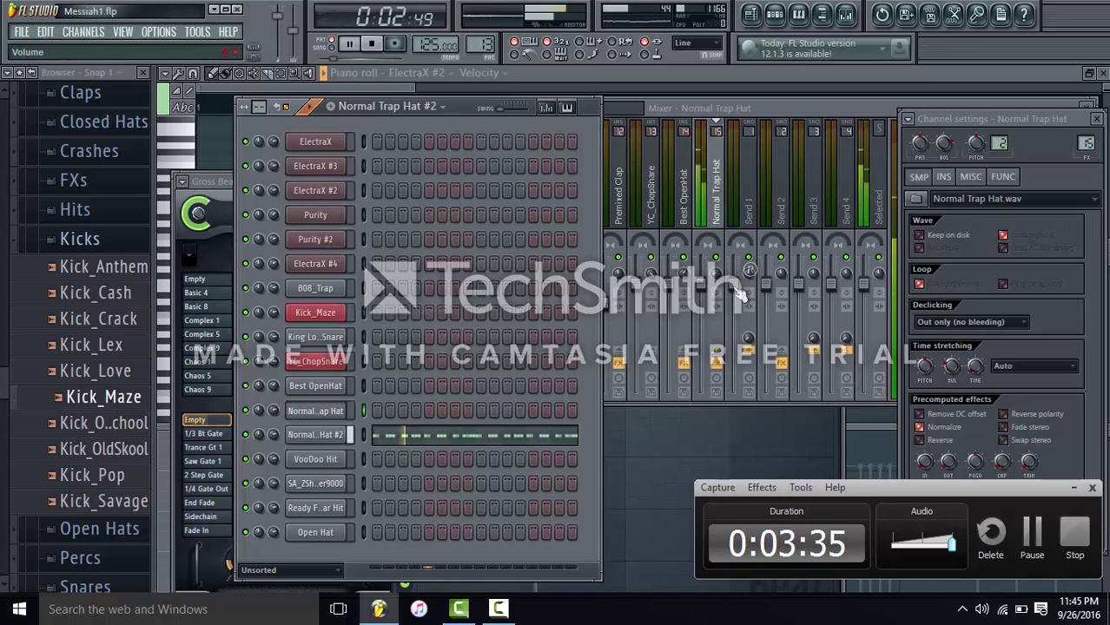
pyautogui.click(330, 435)
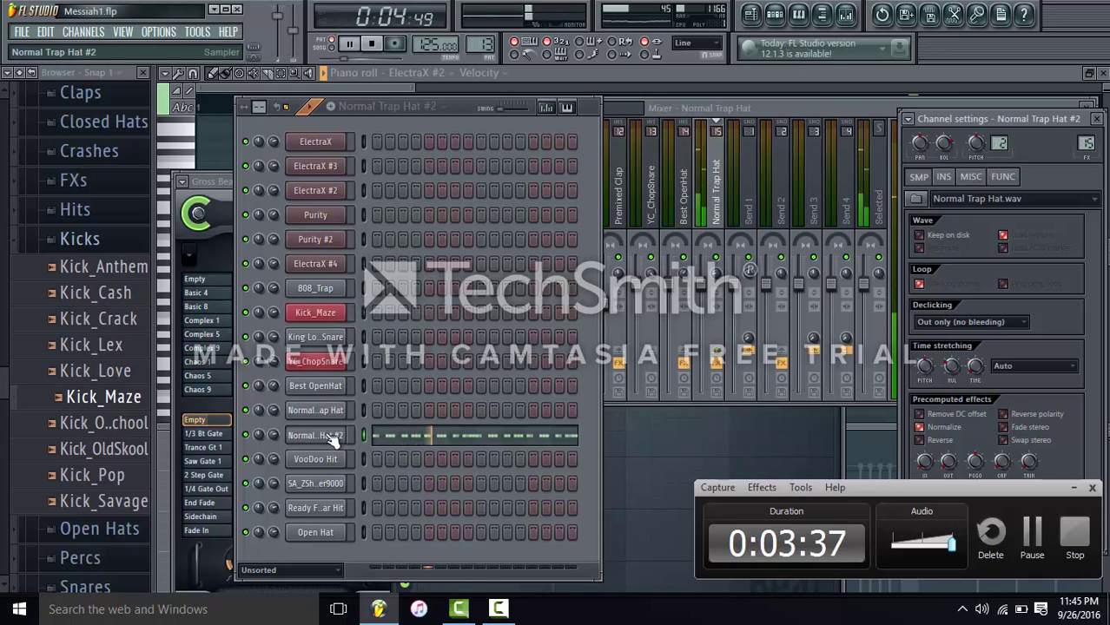
pyautogui.click(946, 176)
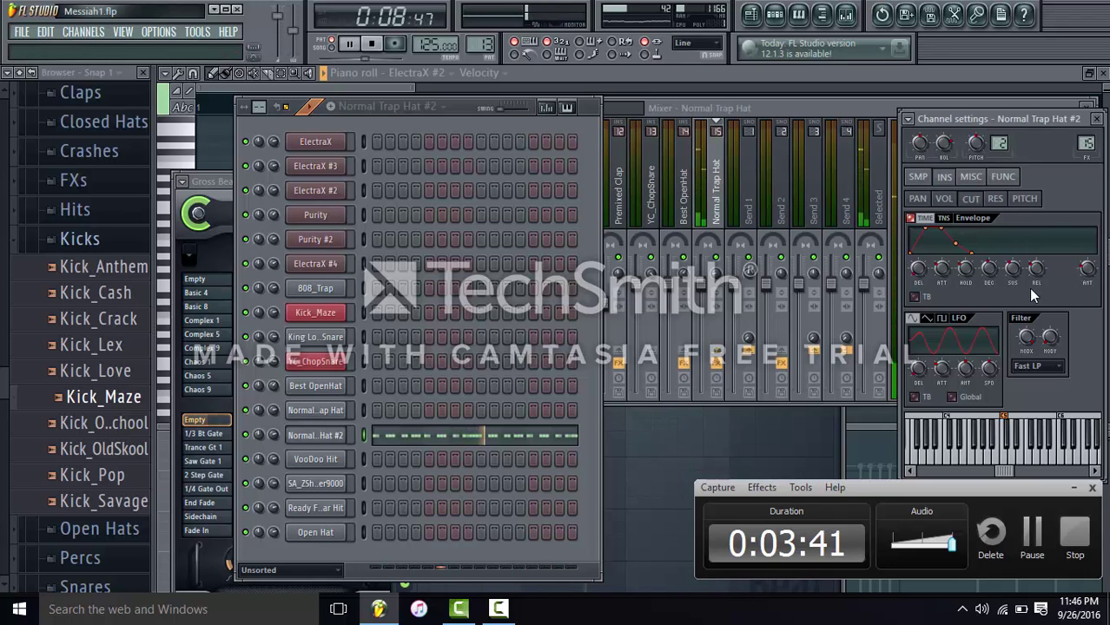
# - Play the VooDoo Hit pattern from its start and switch playback to the SA_ZShaker9000 pattern
pyautogui.click(429, 111)
pyautogui.click(385, 334)
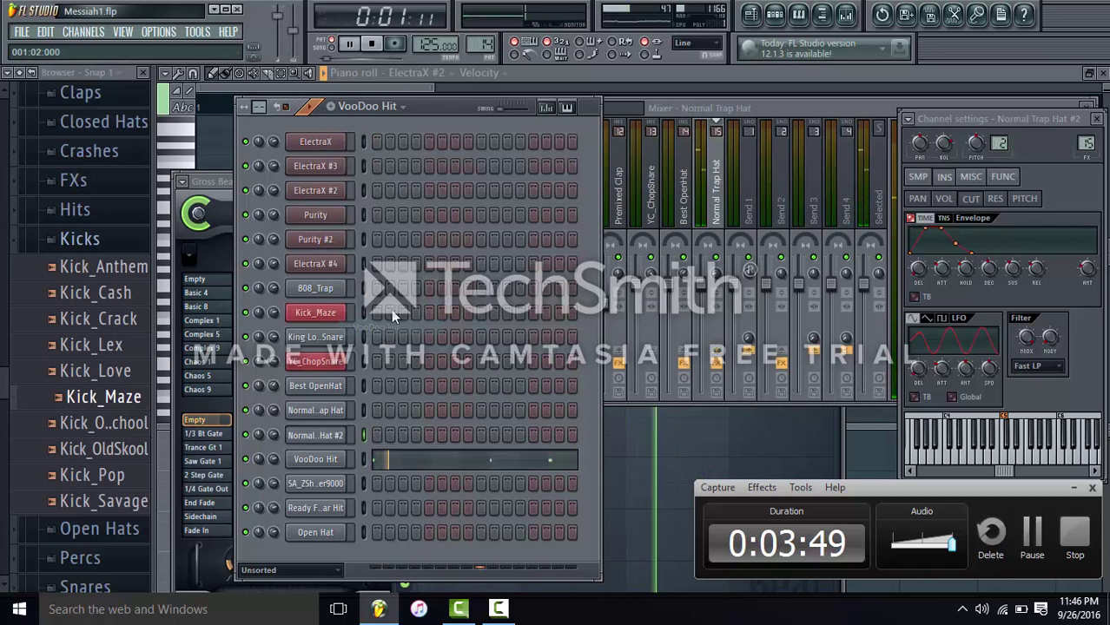
pyautogui.click(364, 49)
pyautogui.click(360, 45)
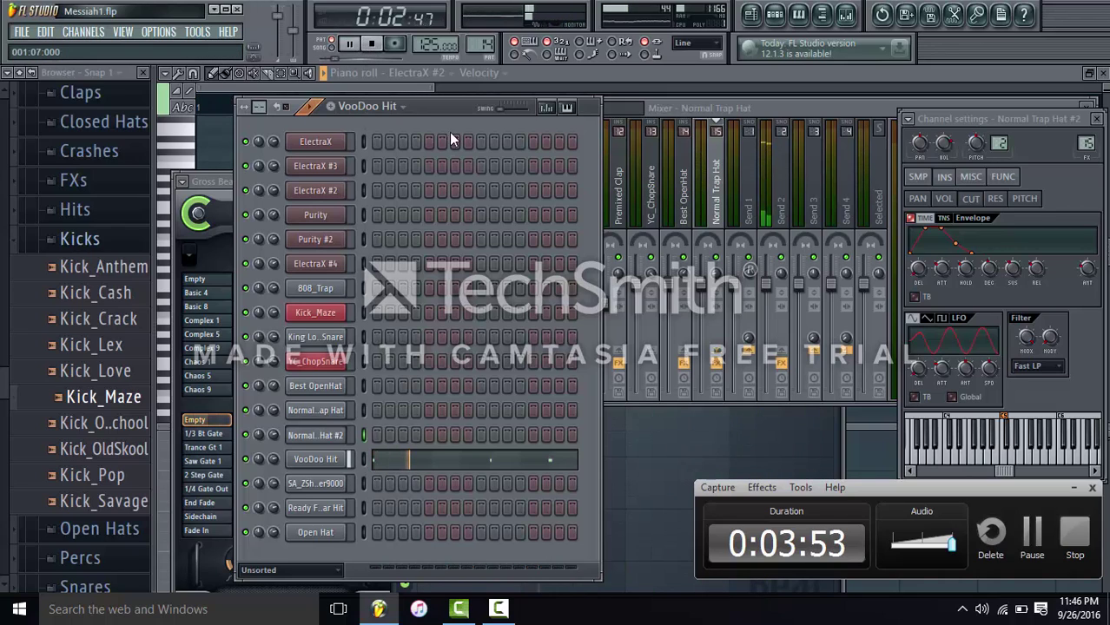
pyautogui.click(394, 109)
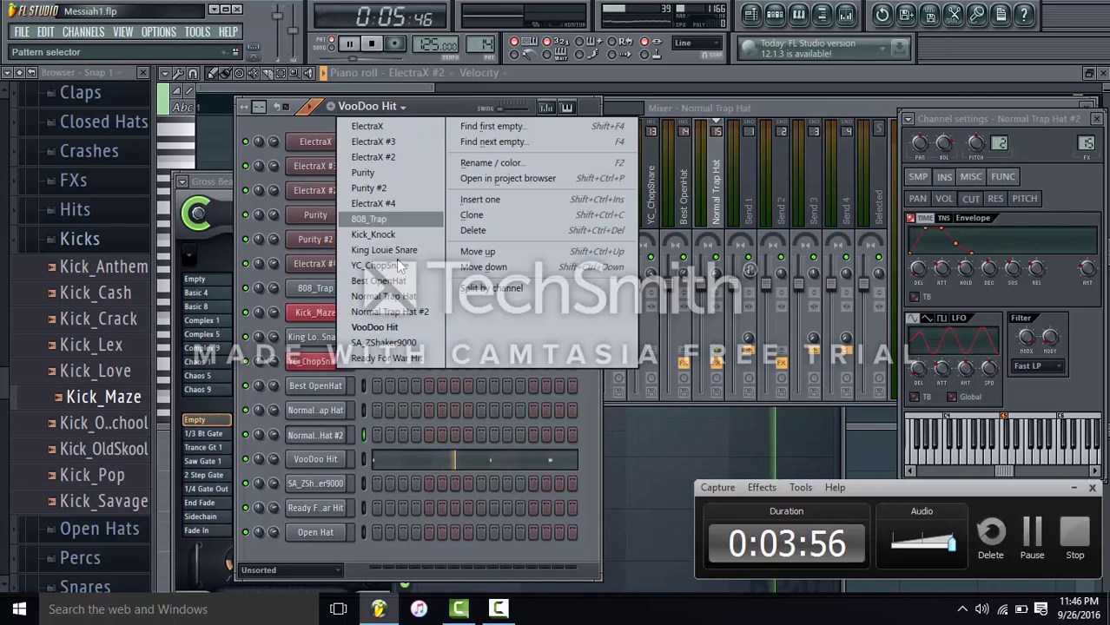
pyautogui.click(400, 344)
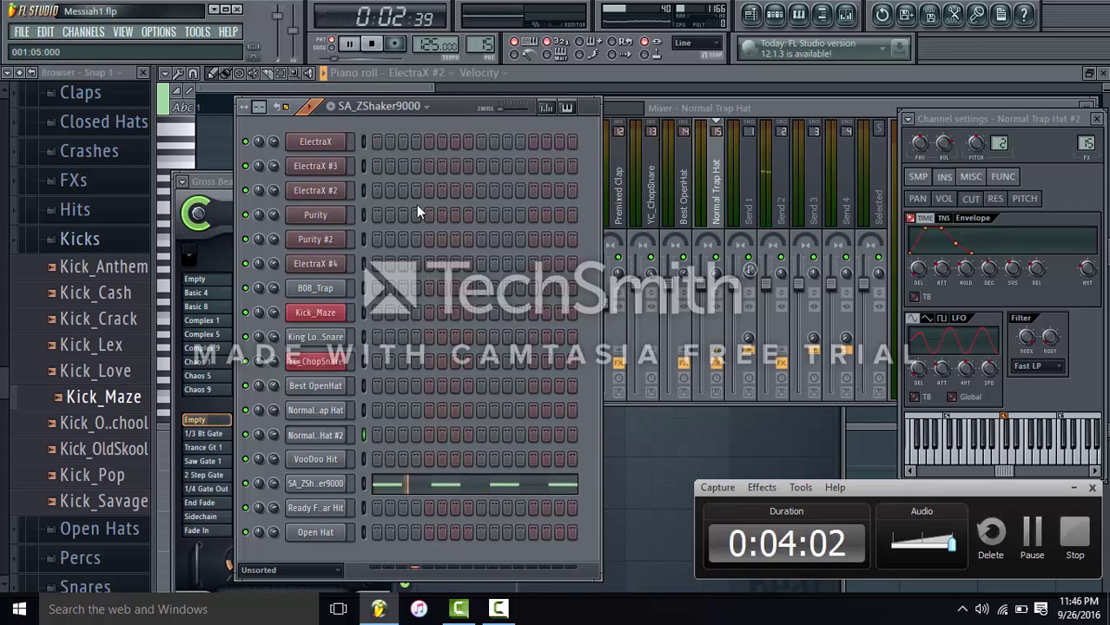
# - Play the Ready For War Hit pattern and open the Open Hat channel's settings
pyautogui.click(408, 106)
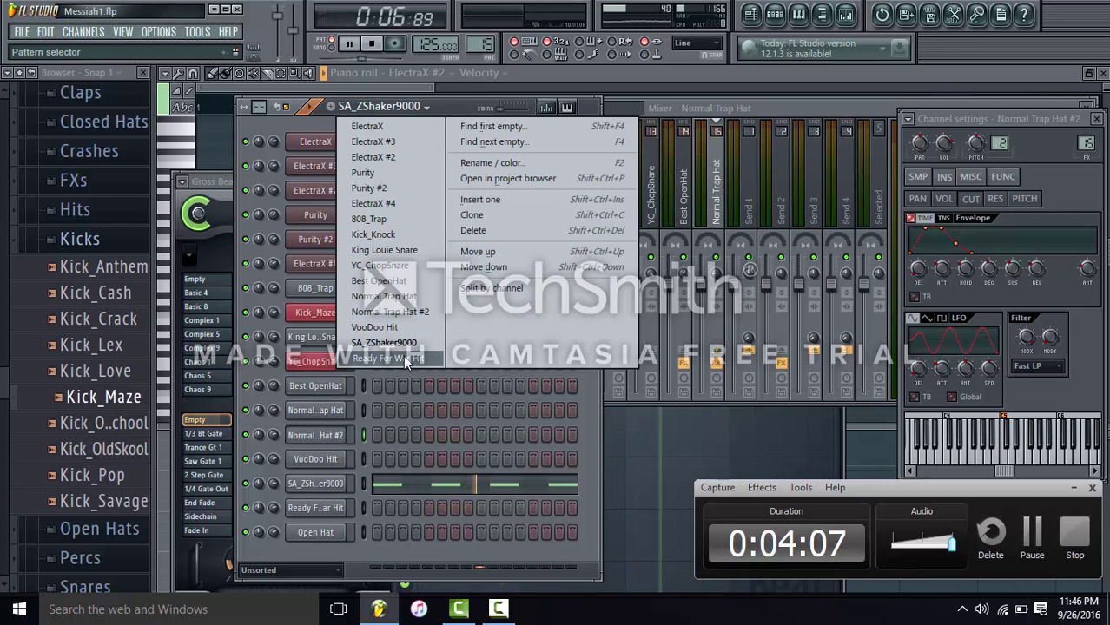
pyautogui.click(401, 281)
pyautogui.click(399, 117)
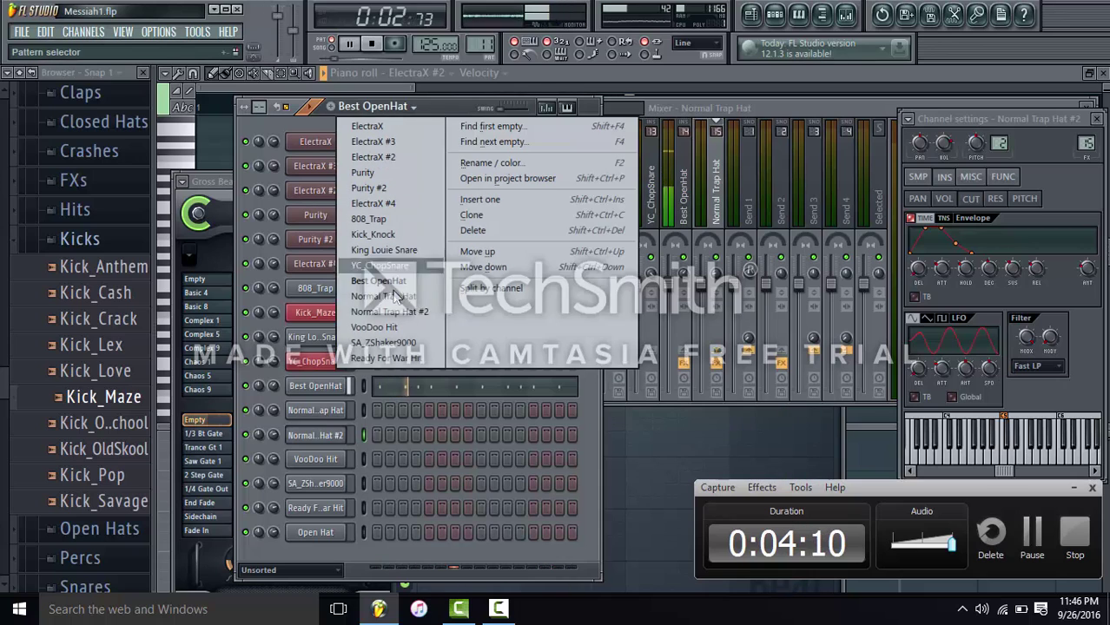
pyautogui.click(382, 361)
pyautogui.click(338, 534)
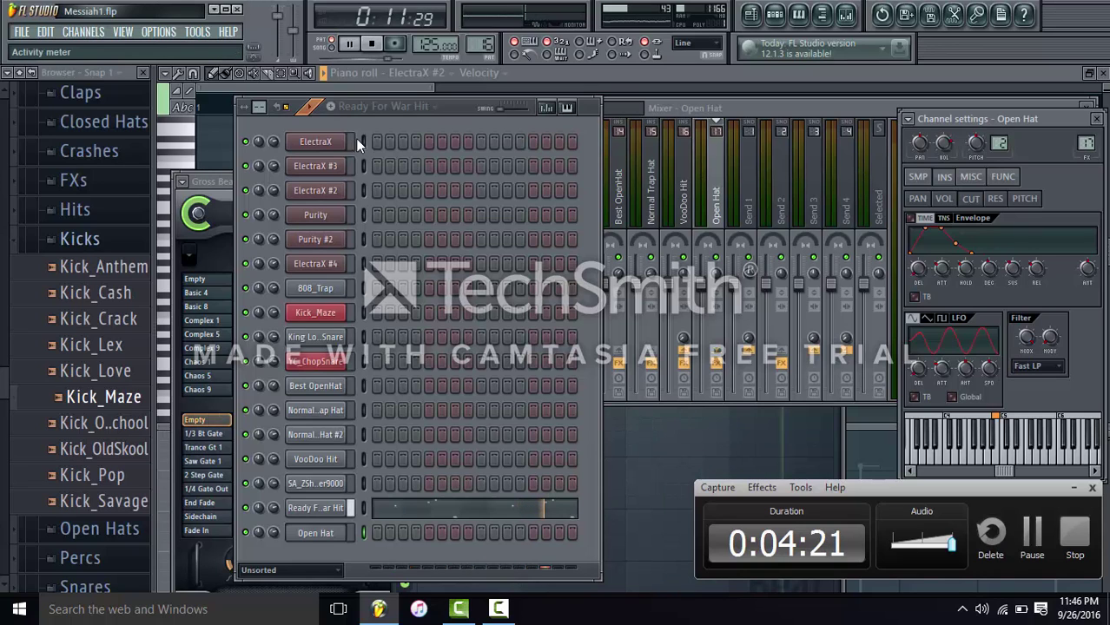
# - Stop playback and move the Master volume envelope clip from Track 16 to Track 17 in the playlist
pyautogui.click(379, 87)
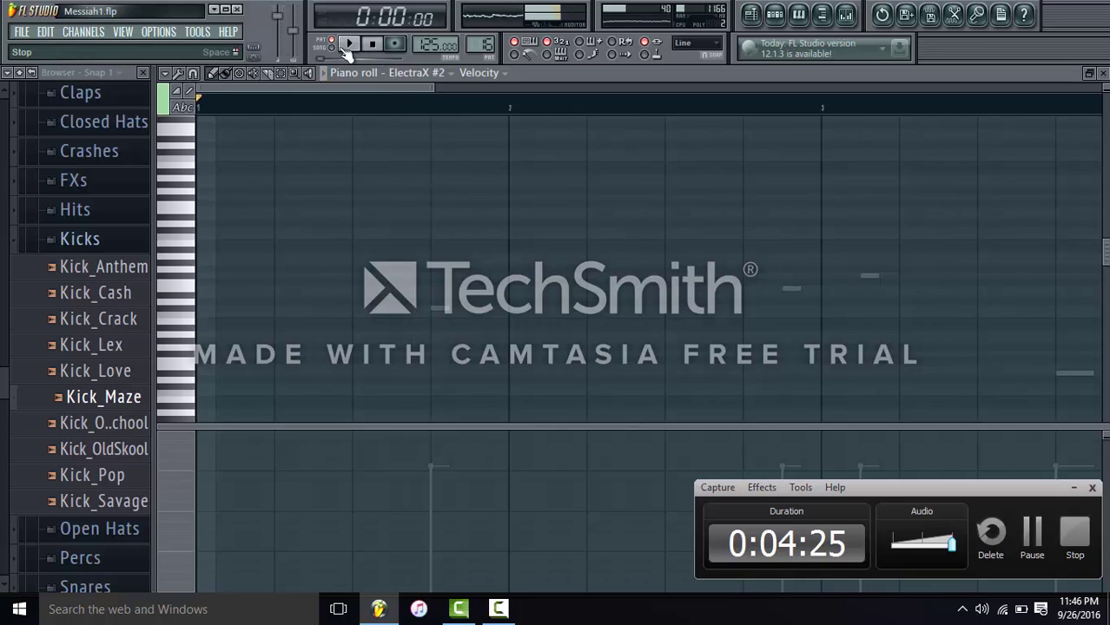
pyautogui.click(370, 45)
pyautogui.click(750, 15)
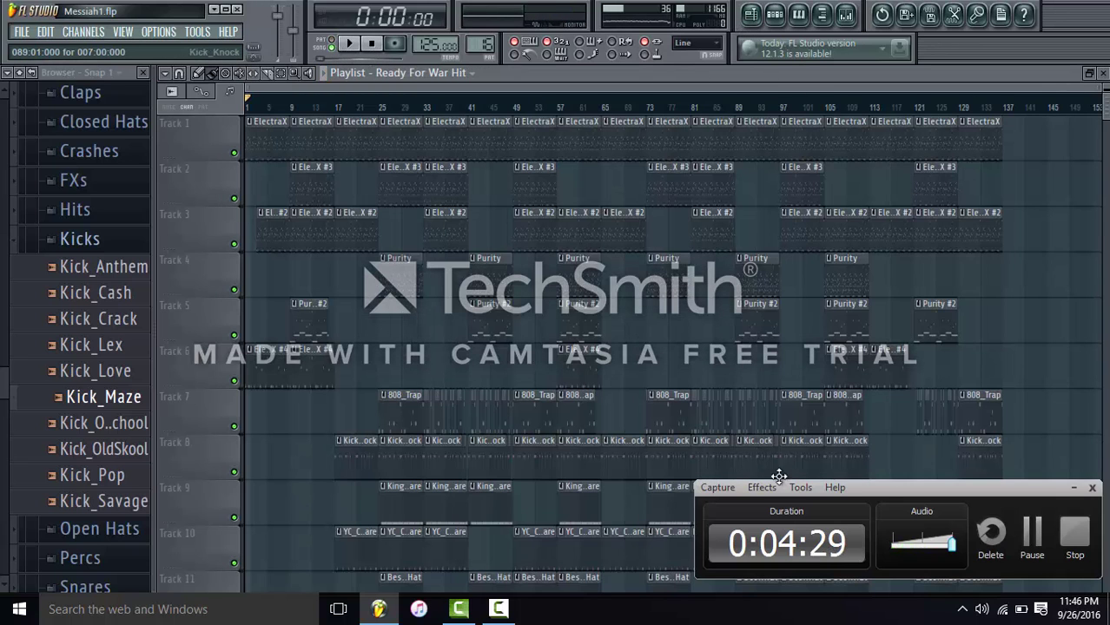
pyautogui.scroll(-7, 779, 476)
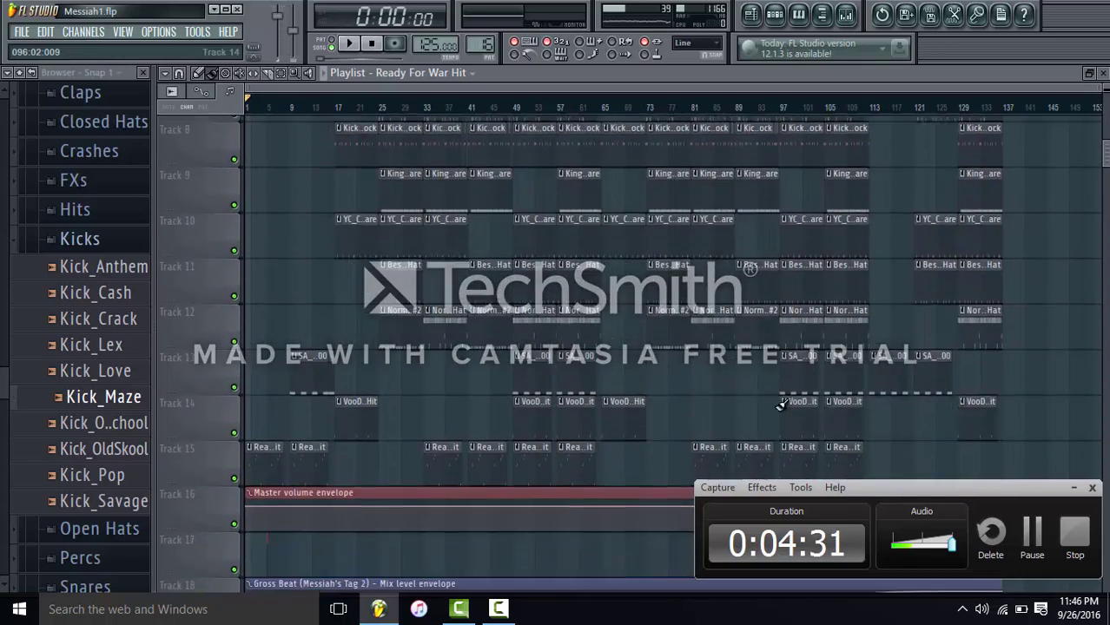
pyautogui.scroll(-2, 779, 405)
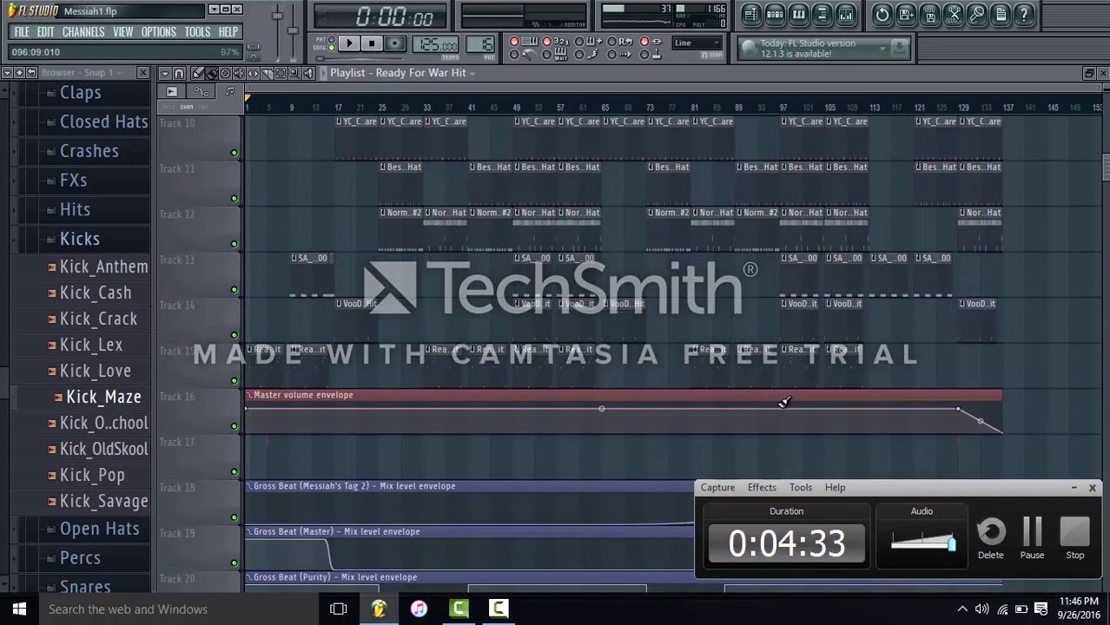
pyautogui.moveTo(747, 401); pyautogui.dragTo(738, 476)
# - Examine the Gross Beat mix level envelopes on Tracks 18 to 21 of the playlist
pyautogui.scroll(2, 736, 460)
pyautogui.scroll(-6, 737, 452)
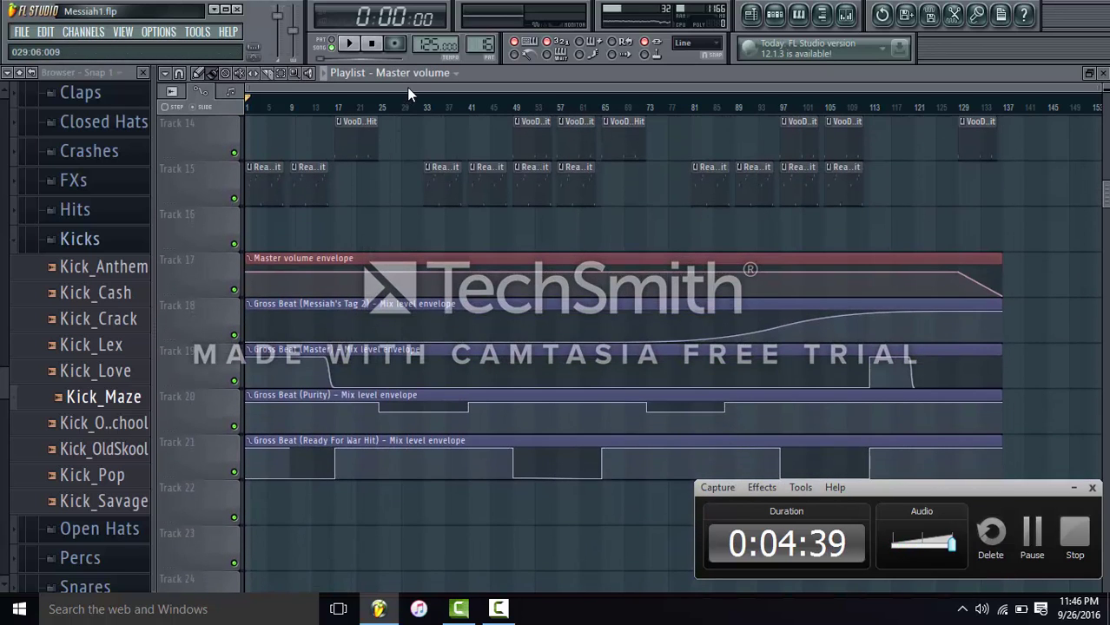
pyautogui.scroll(-1, 248, 390)
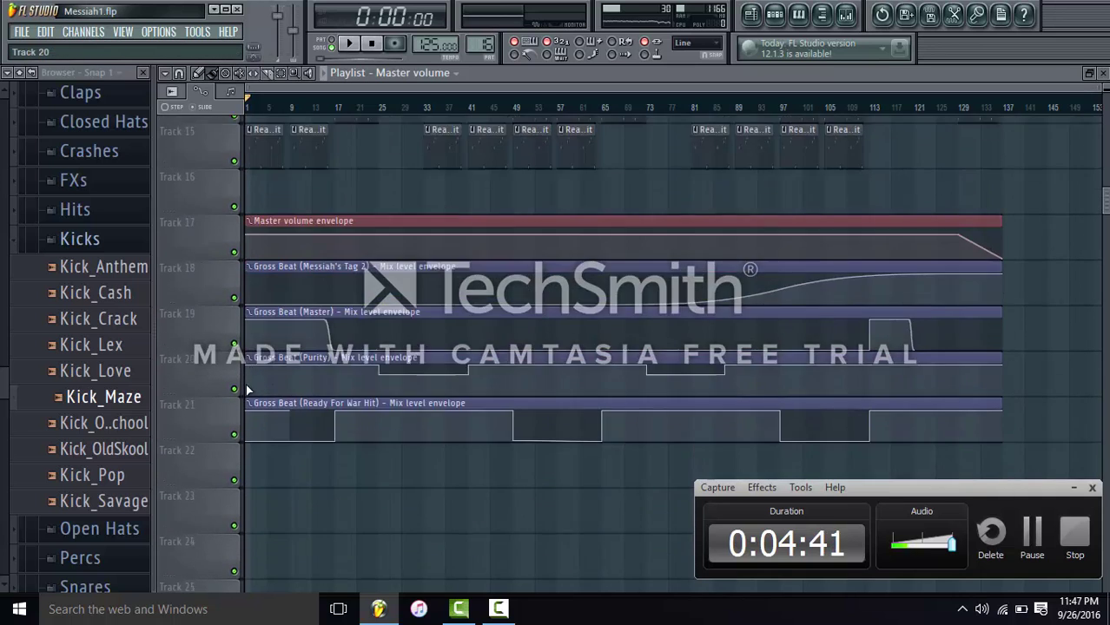
pyautogui.scroll(-3, 248, 390)
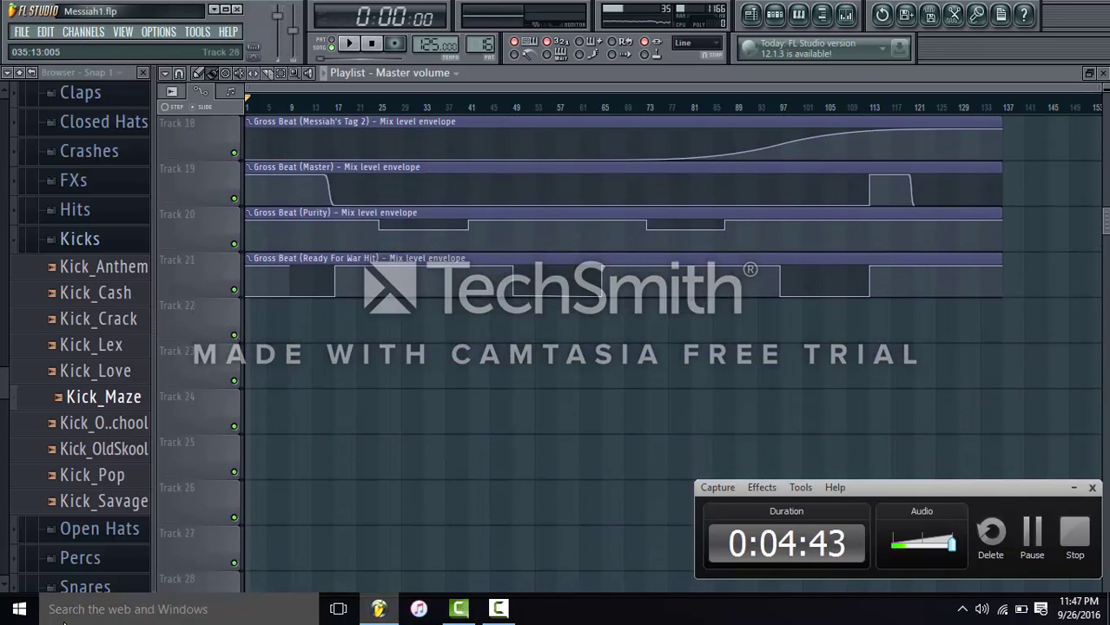
# - Add the Messiah's Tag 2 audio file from the Augu 1 folder to the playlist and place it on Track 16 at bar 5
pyautogui.click(19, 608)
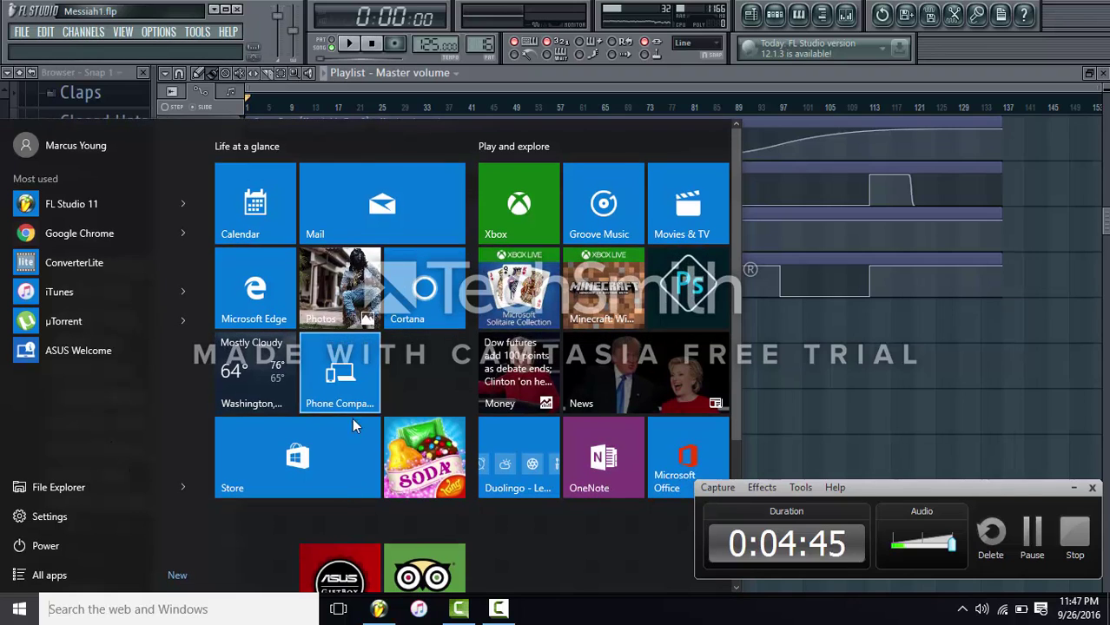
pyautogui.click(183, 488)
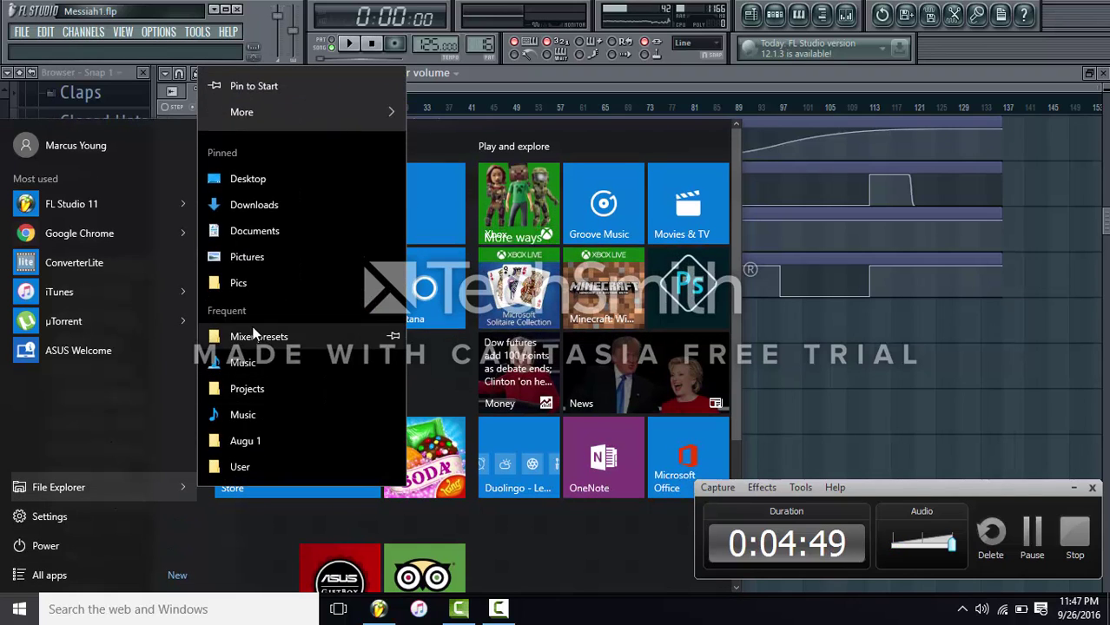
pyautogui.click(324, 447)
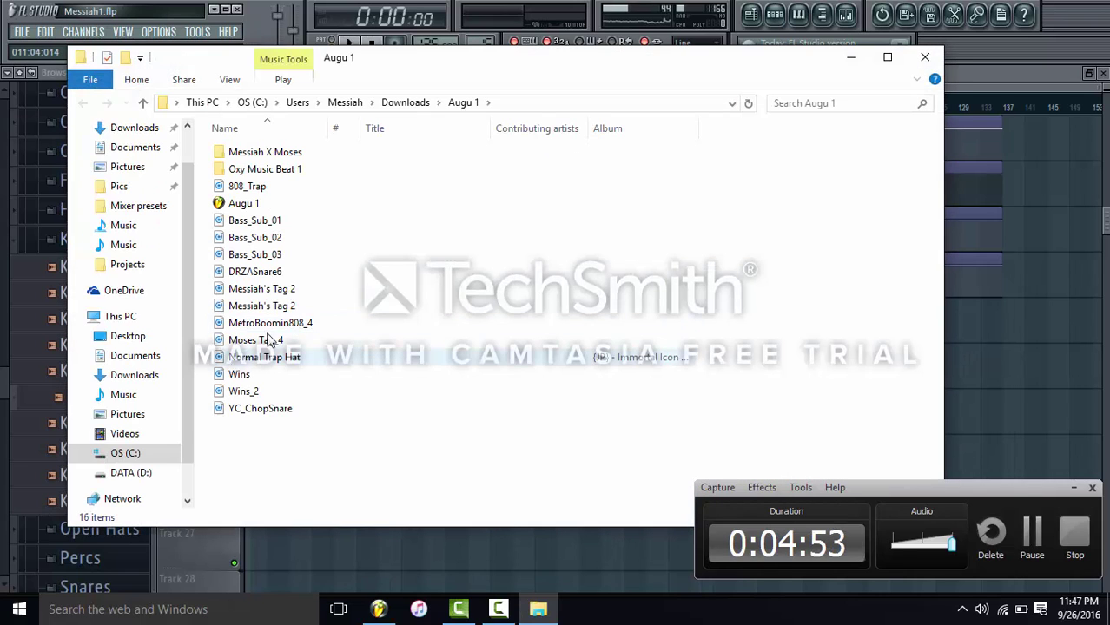
pyautogui.moveTo(269, 289); pyautogui.dragTo(274, 325)
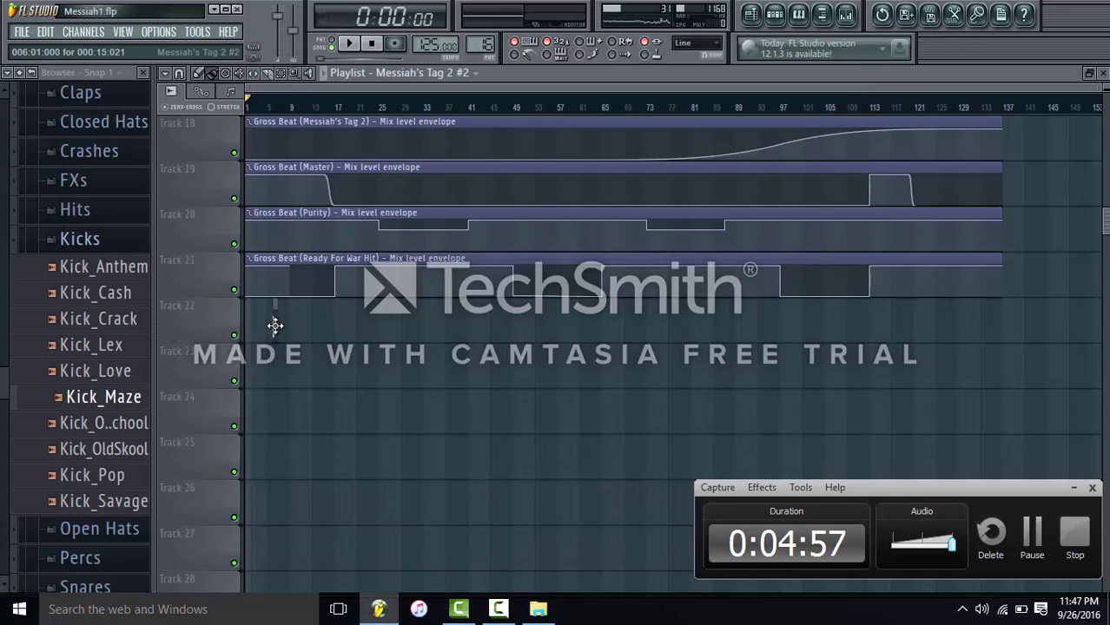
pyautogui.moveTo(274, 122); pyautogui.dragTo(264, 230)
# - Play the song's opening with the tag, stop it, and check the Master track's effects in the mixer
pyautogui.click(350, 47)
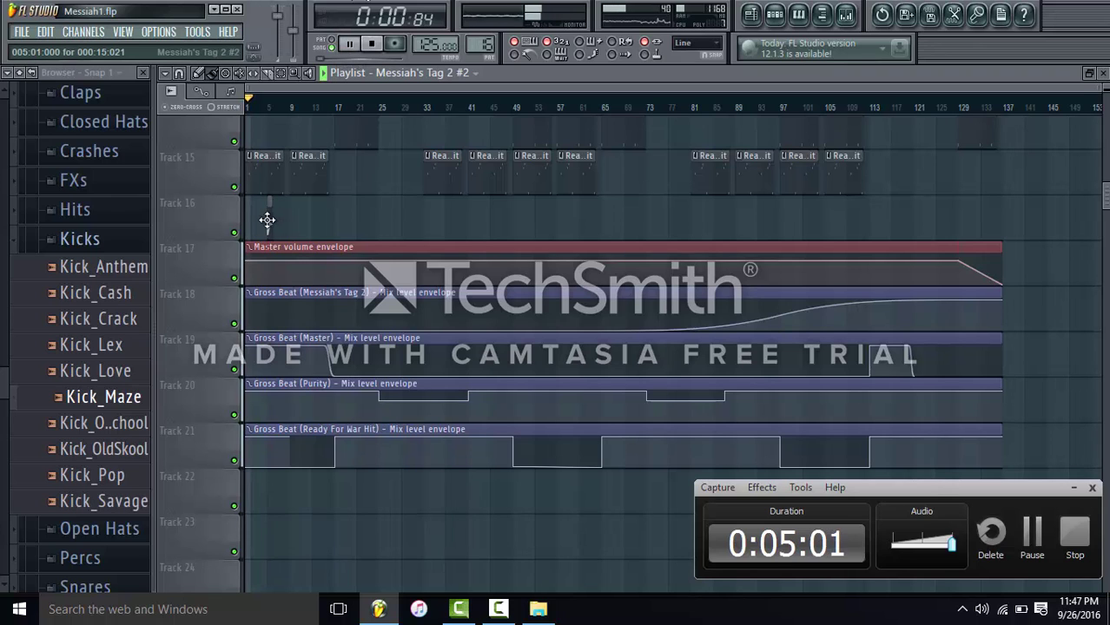
pyautogui.click(371, 43)
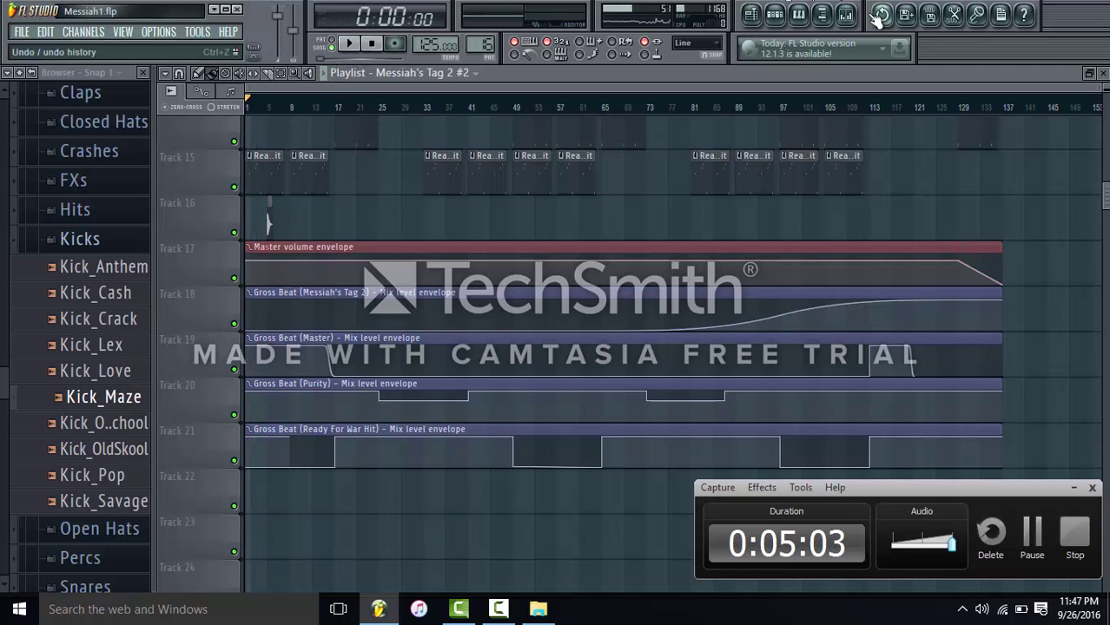
pyautogui.click(846, 14)
pyautogui.click(553, 191)
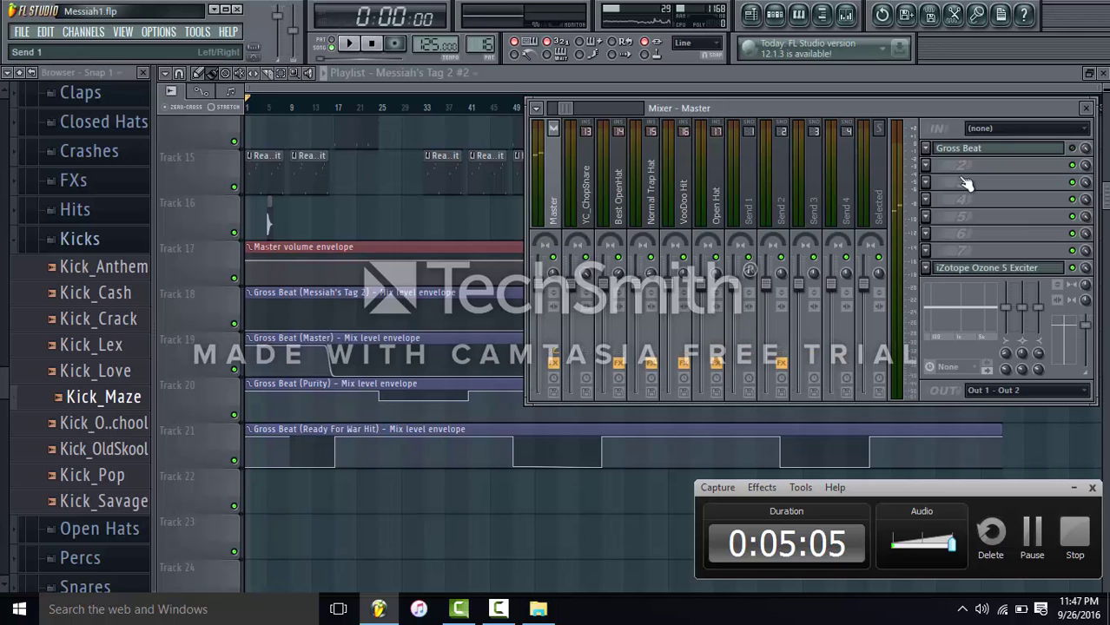
pyautogui.press('F9')
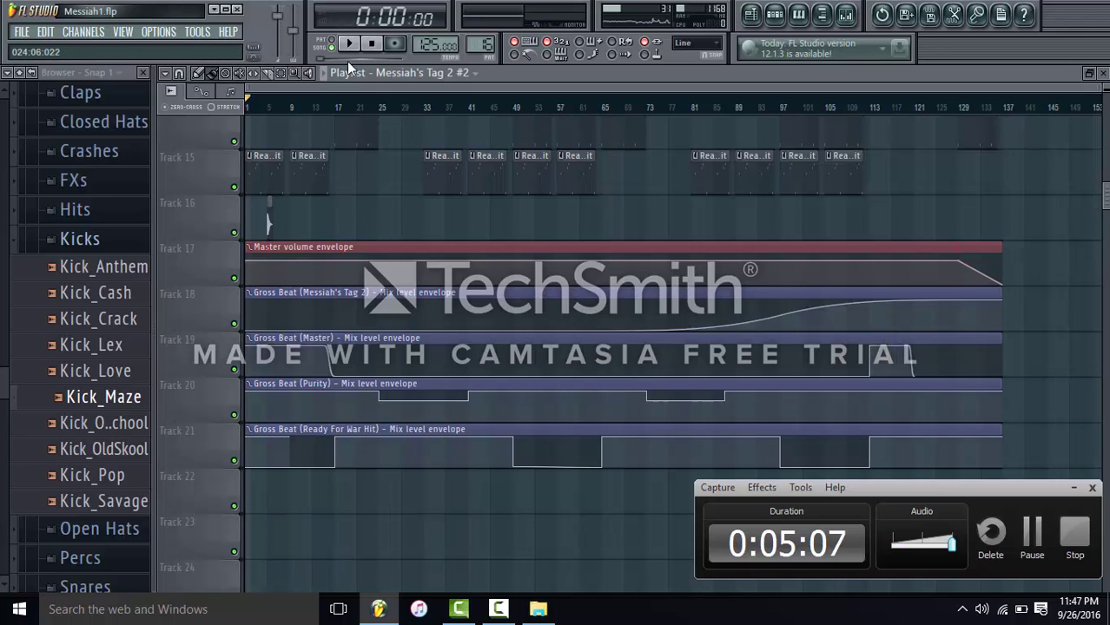
# - Replay the song from the start and move the Messiah's Tag 2 clip on Track 16 to bar 3
pyautogui.click(347, 44)
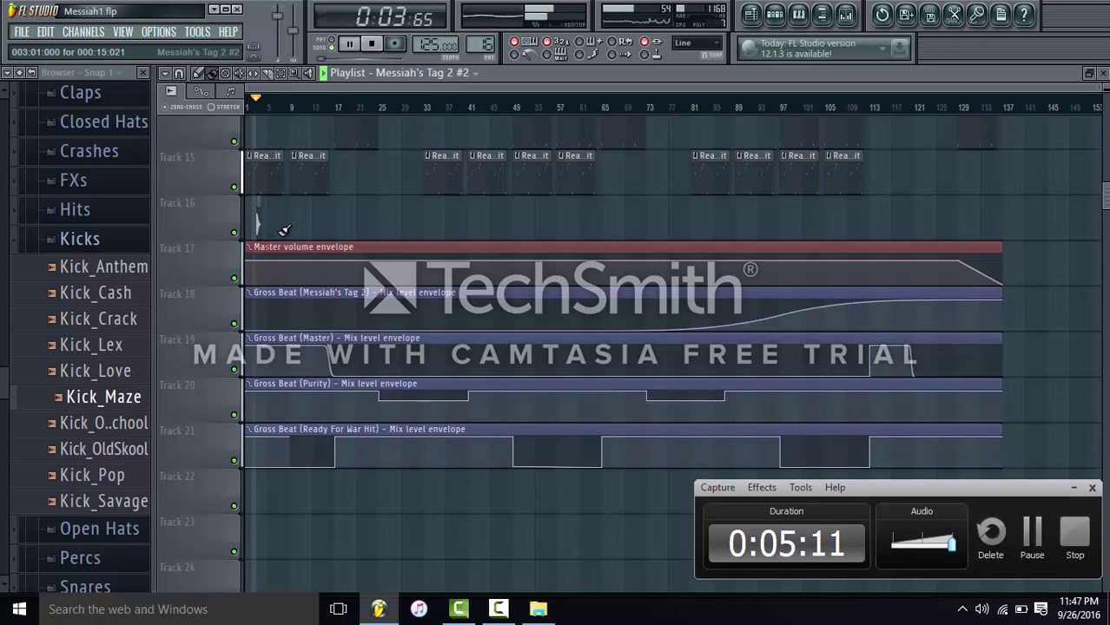
pyautogui.scroll(1, 287, 234)
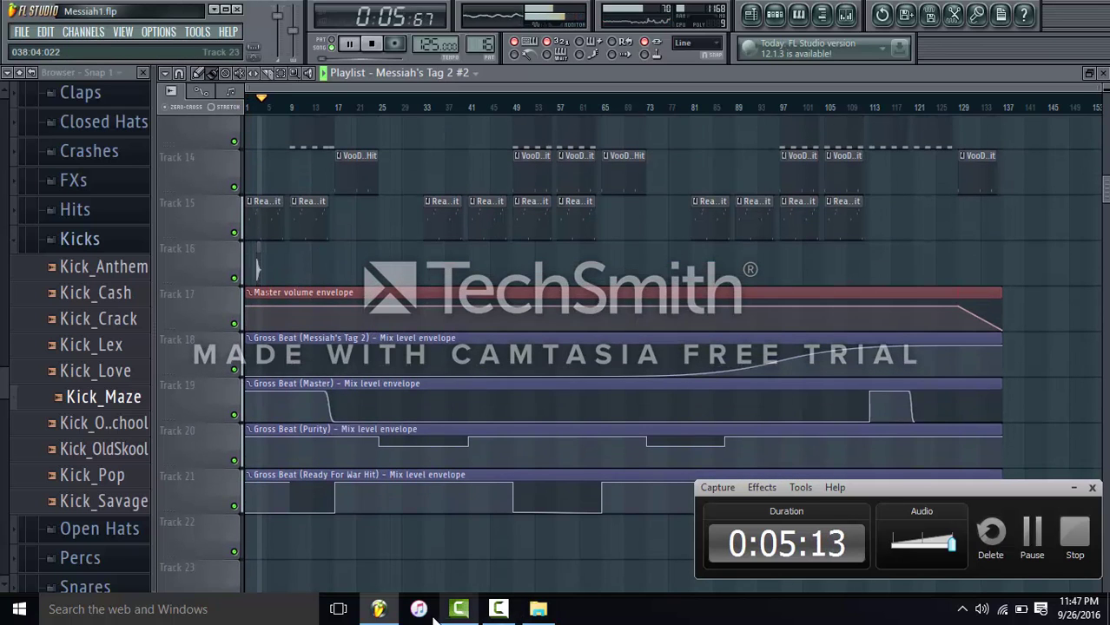
# - Add the Wins audio file from the Augu 1 folder to Track 16 behind the tag clip and restart playback
pyautogui.click(19, 609)
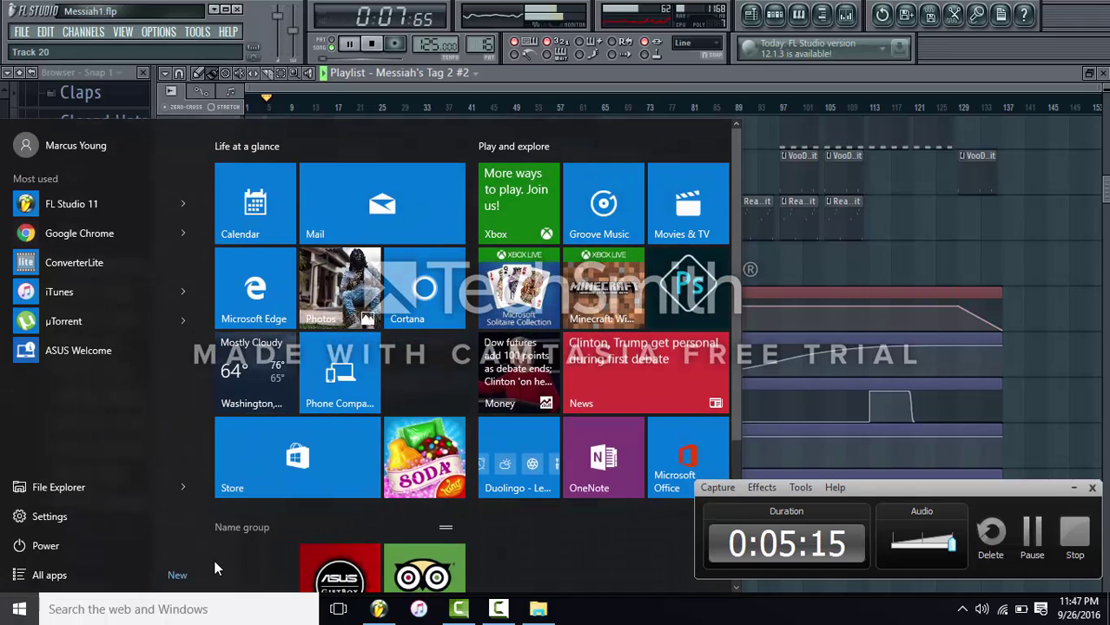
pyautogui.click(538, 610)
pyautogui.moveTo(259, 377); pyautogui.dragTo(275, 261)
pyautogui.click(351, 45)
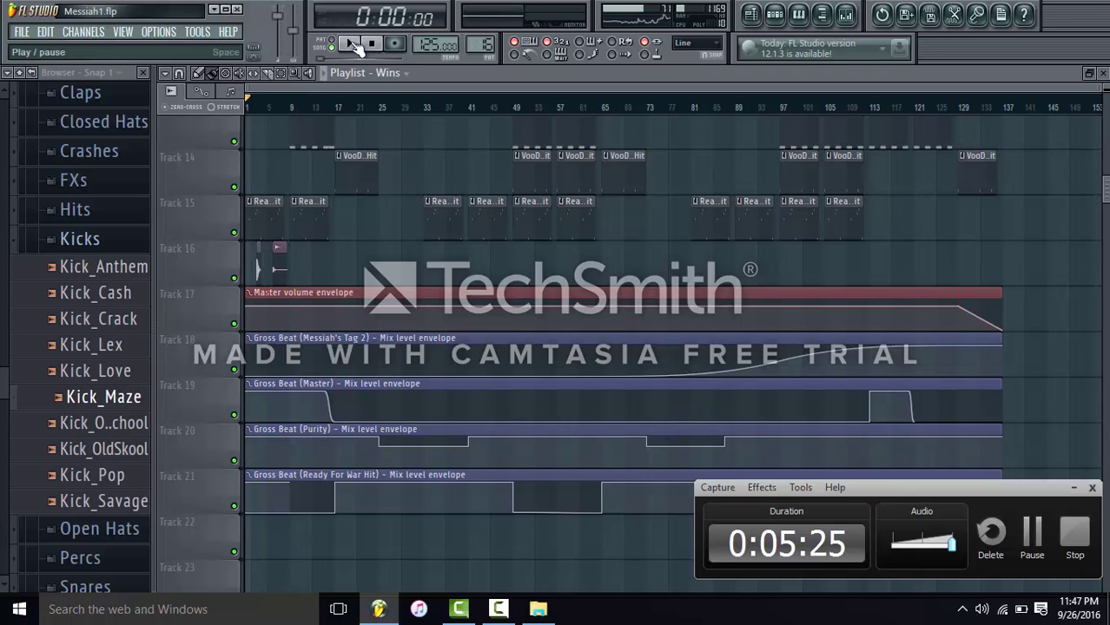
# - Normalize the Wins and Messiah's Tag 2 #2 samples in their channel settings
pyautogui.click(278, 248)
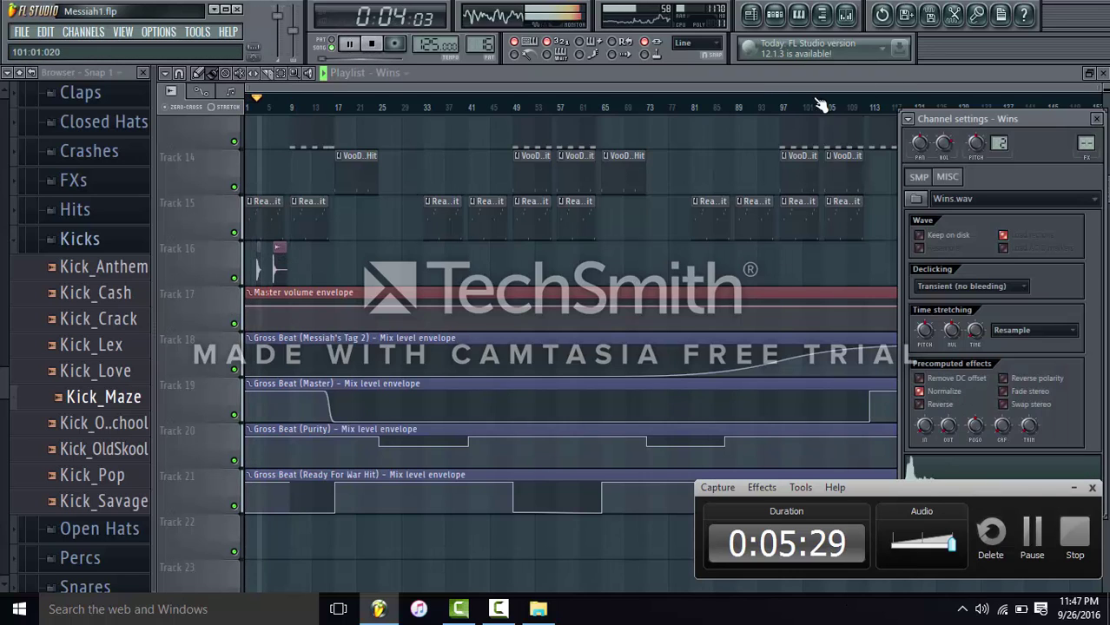
pyautogui.click(260, 263)
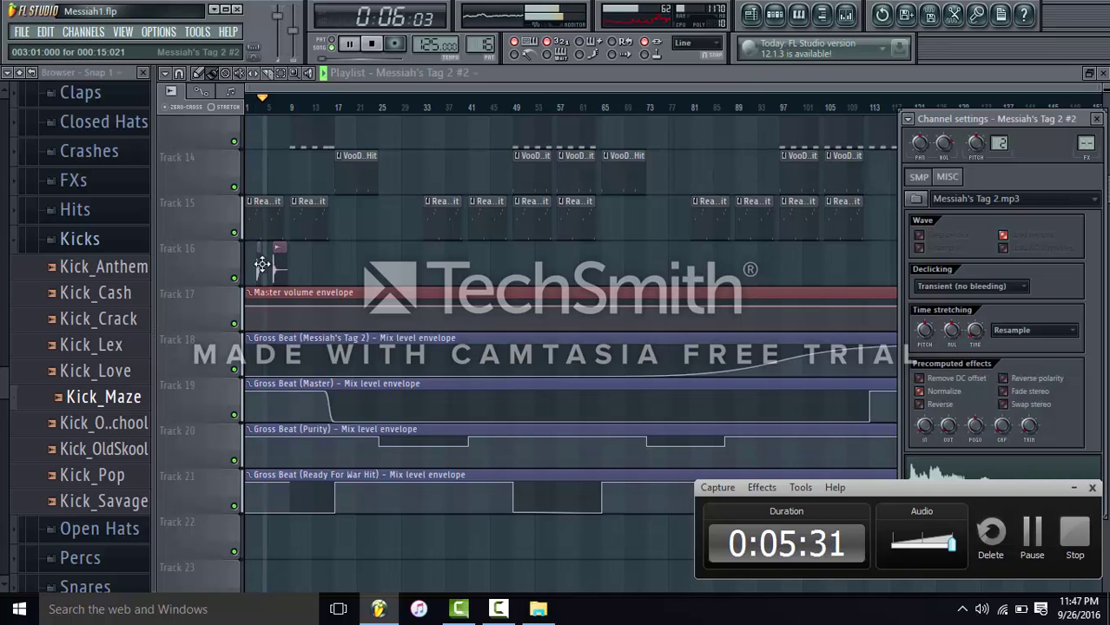
pyautogui.click(933, 391)
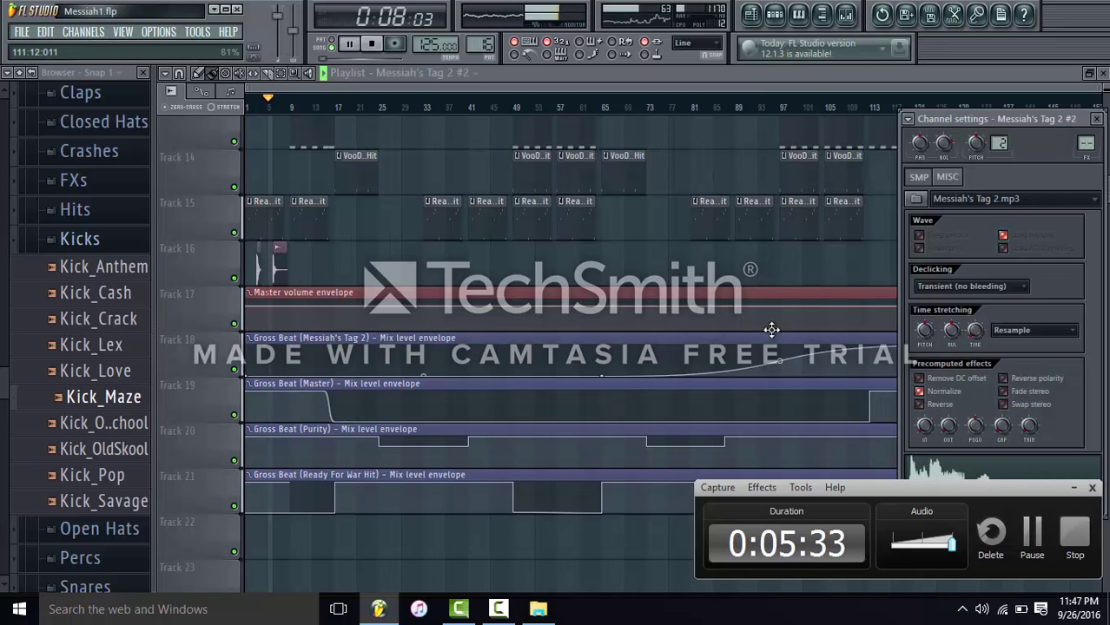
# - Shift the Wins clip slightly earlier on Track 16, closer to the tag clip, and replay the song from the start
pyautogui.click(279, 261)
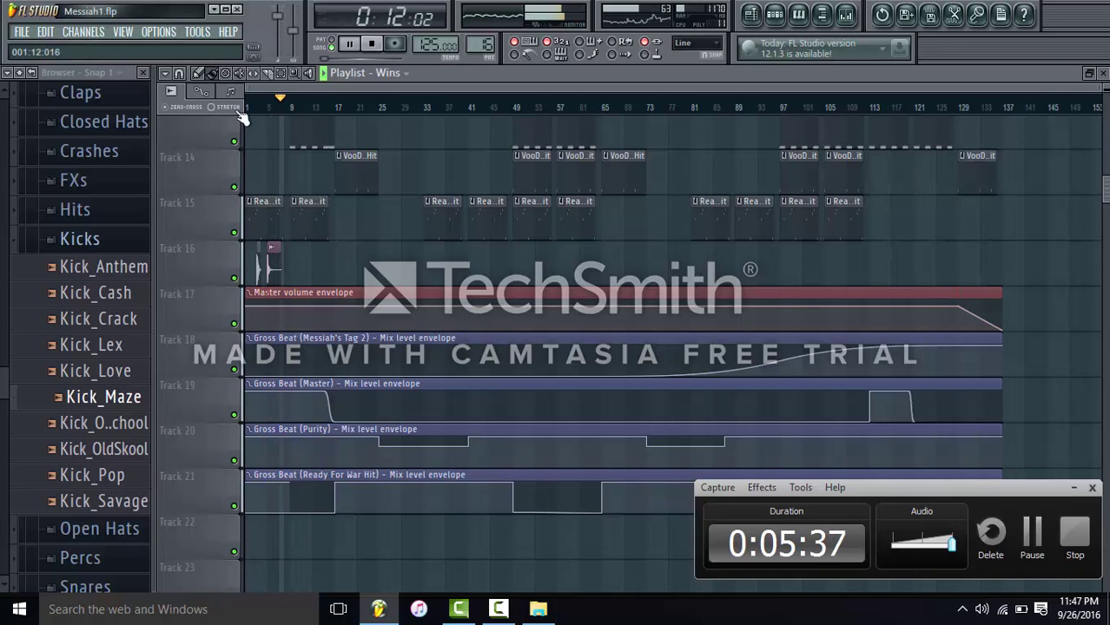
pyautogui.click(369, 44)
pyautogui.press('space')
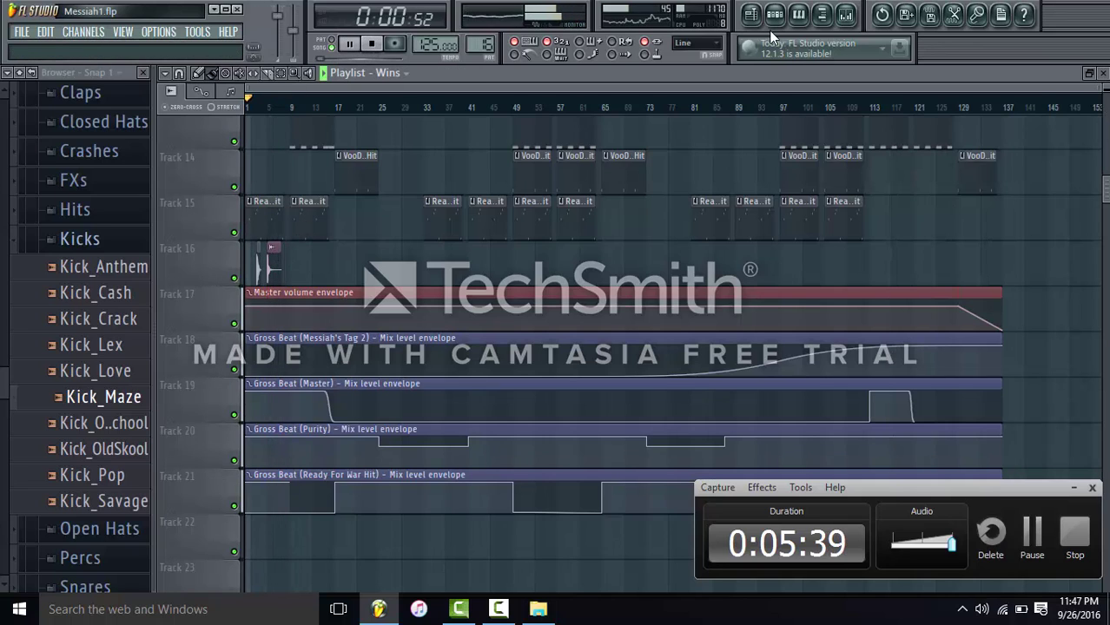
# - Open the Wins channel from the step sequencer and view its miscellaneous settings
pyautogui.click(798, 14)
pyautogui.click(315, 191)
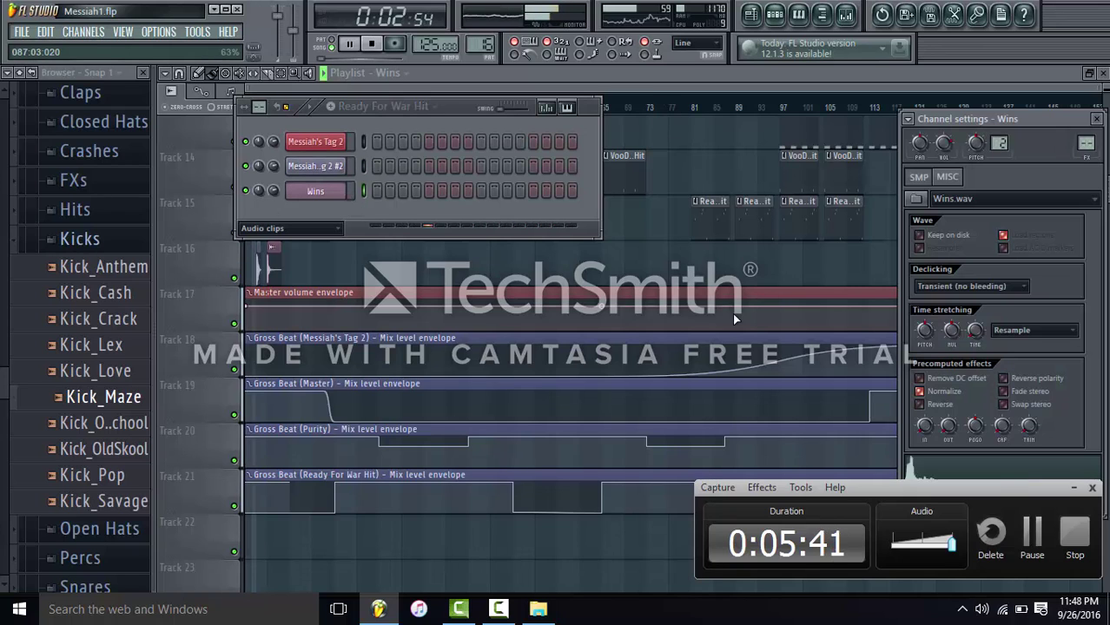
pyautogui.click(947, 177)
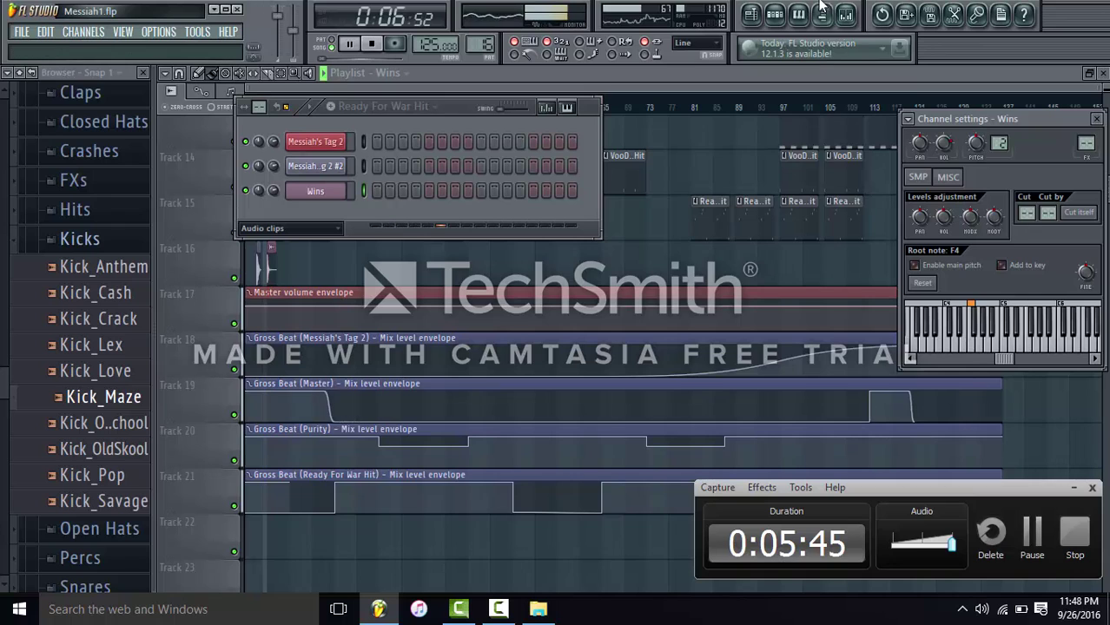
# - Link the Messiah's Tag 2 #2 channel to the unused mixer track Insert 6
pyautogui.click(847, 18)
pyautogui.click(575, 207)
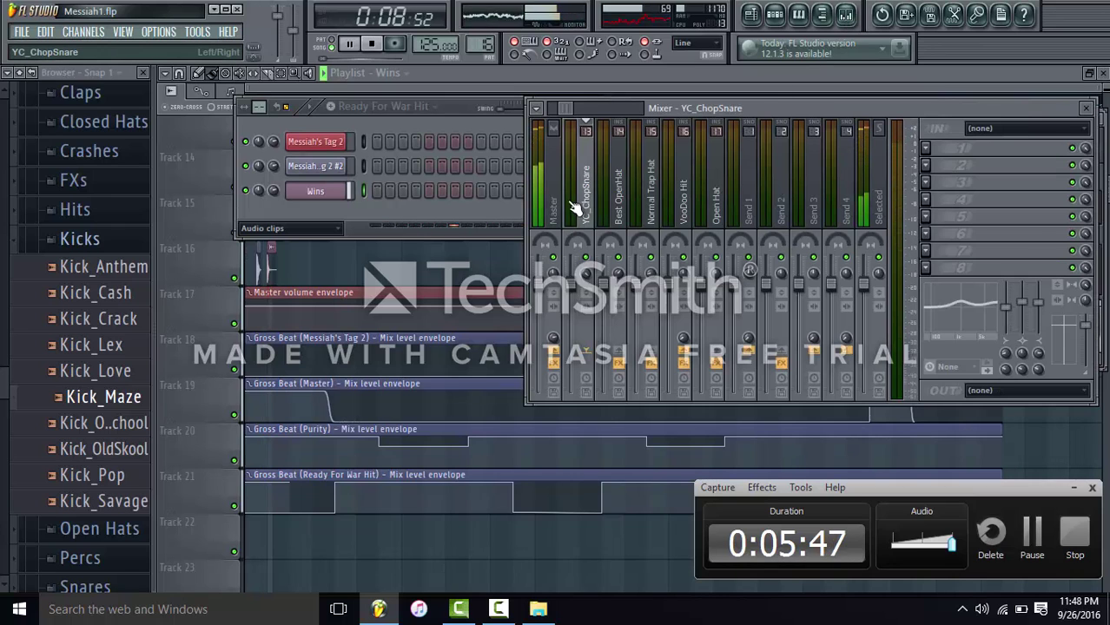
pyautogui.scroll(8, 587, 214)
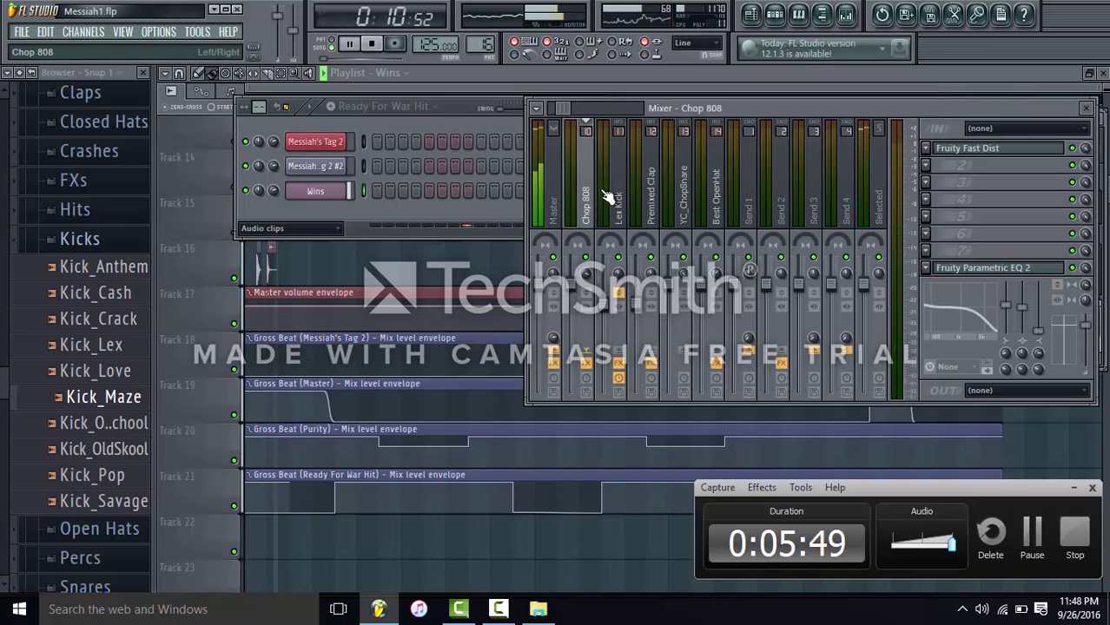
pyautogui.click(608, 188)
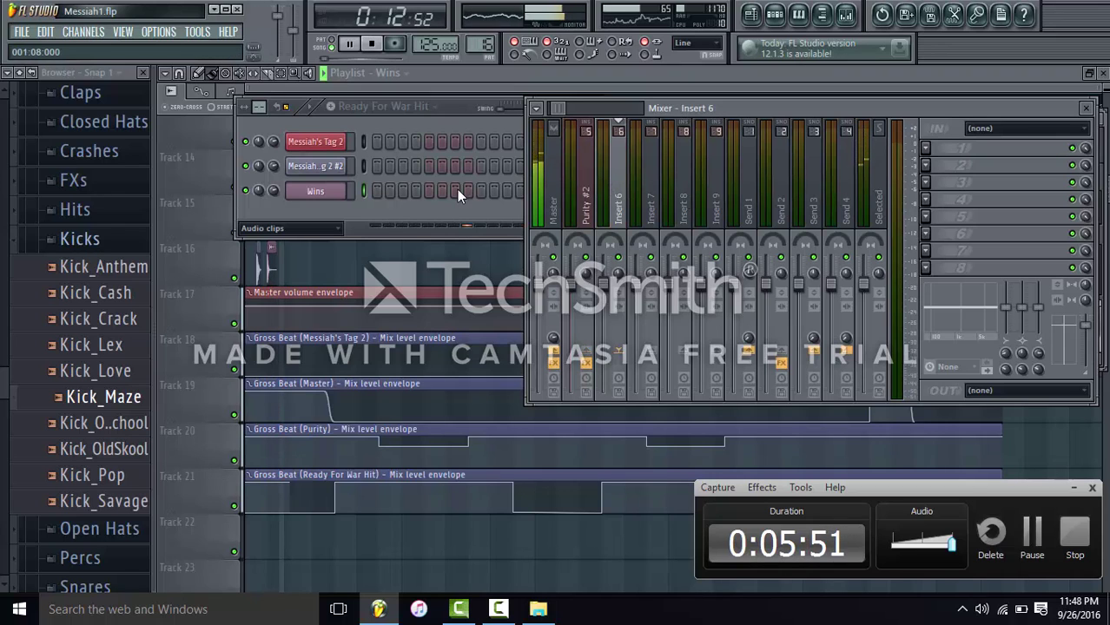
pyautogui.click(430, 167)
pyautogui.rightClick(622, 202)
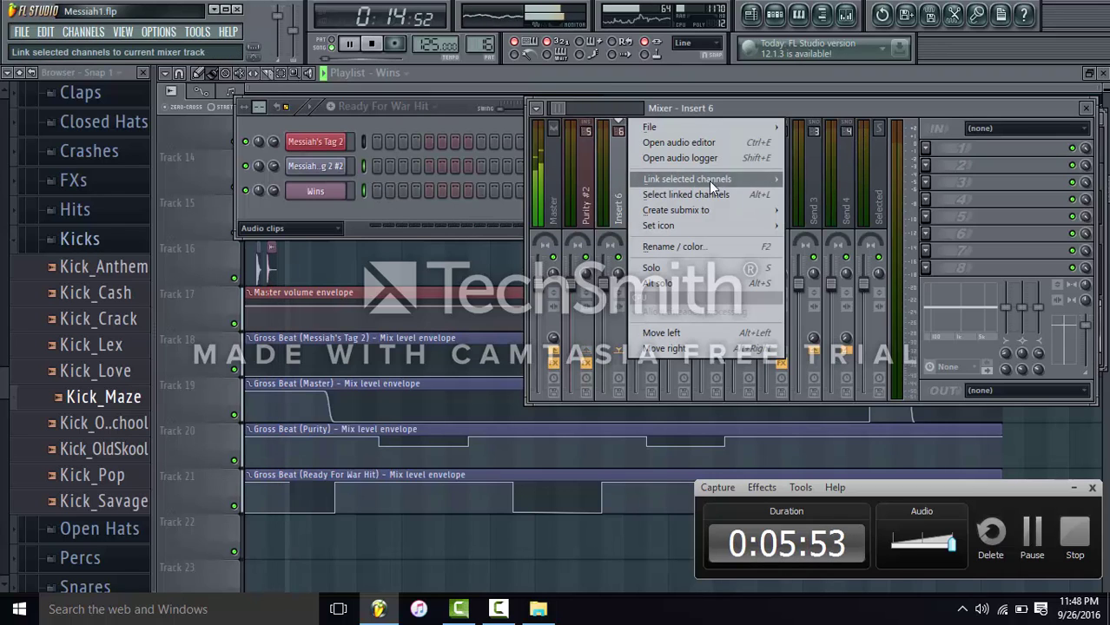
pyautogui.click(823, 179)
# - Load the Tag mixer preset onto the mixer track linked to Messiah's Tag 2 #2
pyautogui.rightClick(615, 158)
pyautogui.click(678, 142)
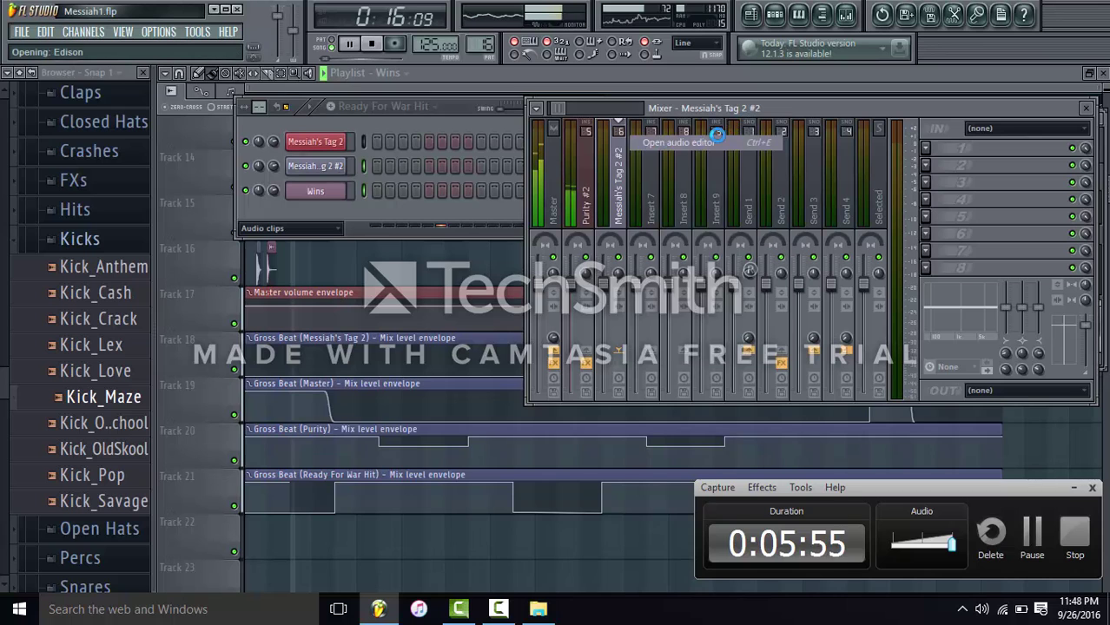
pyautogui.rightClick(618, 149)
pyautogui.moveTo(686, 127)
pyautogui.click(832, 127)
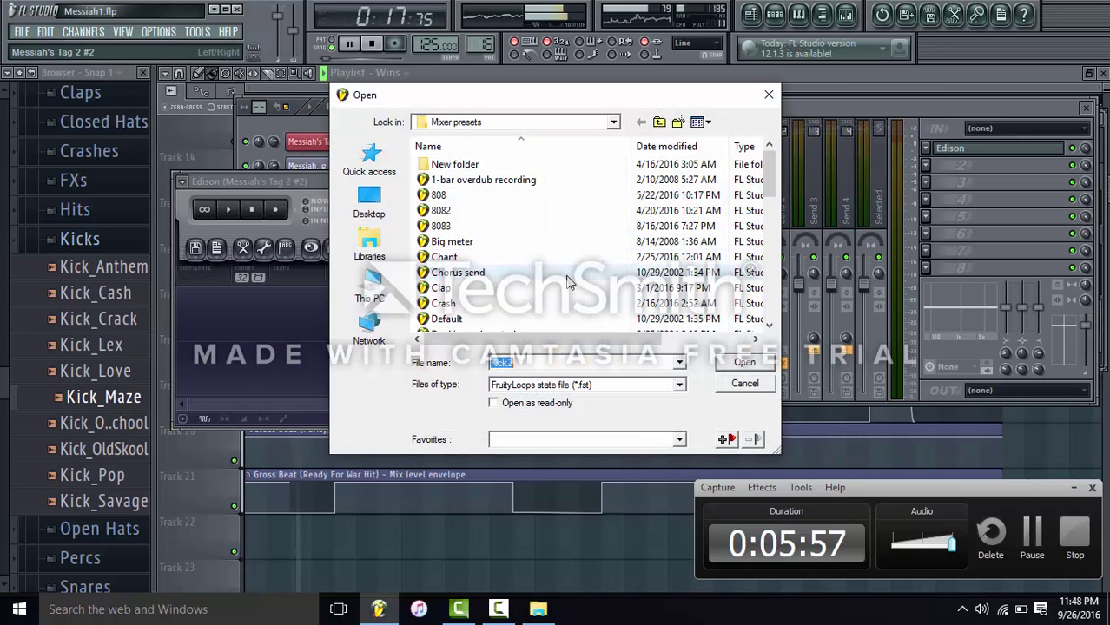
pyautogui.scroll(-9, 486, 286)
pyautogui.doubleClick(438, 288)
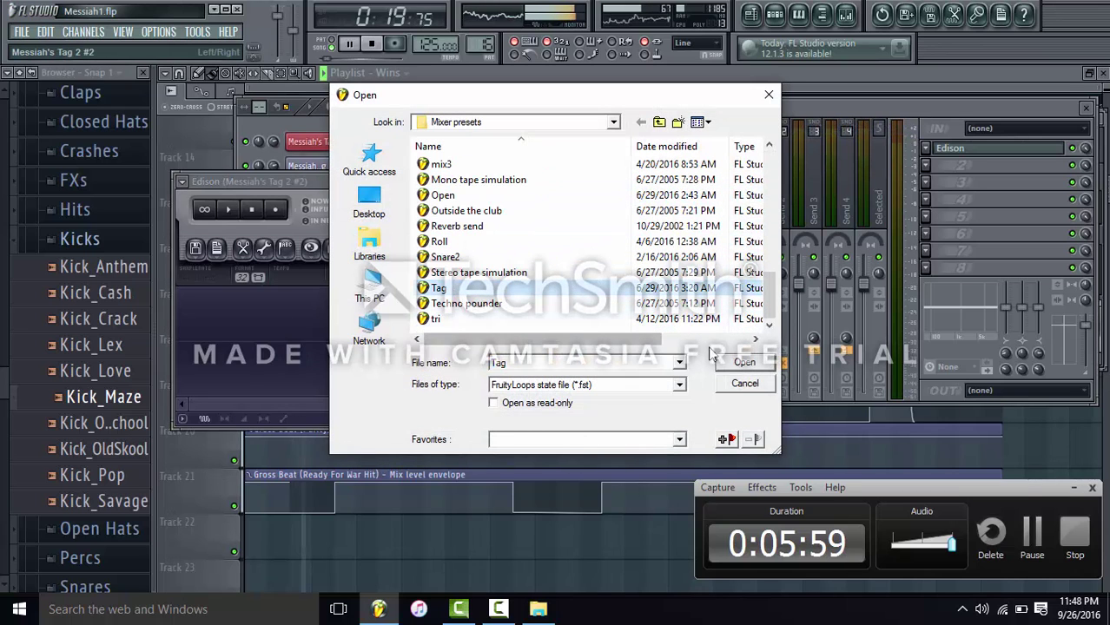
# - Replay the song from its start with the playlist's upper tracks in view and close the Augu 1 folder window
pyautogui.click(376, 43)
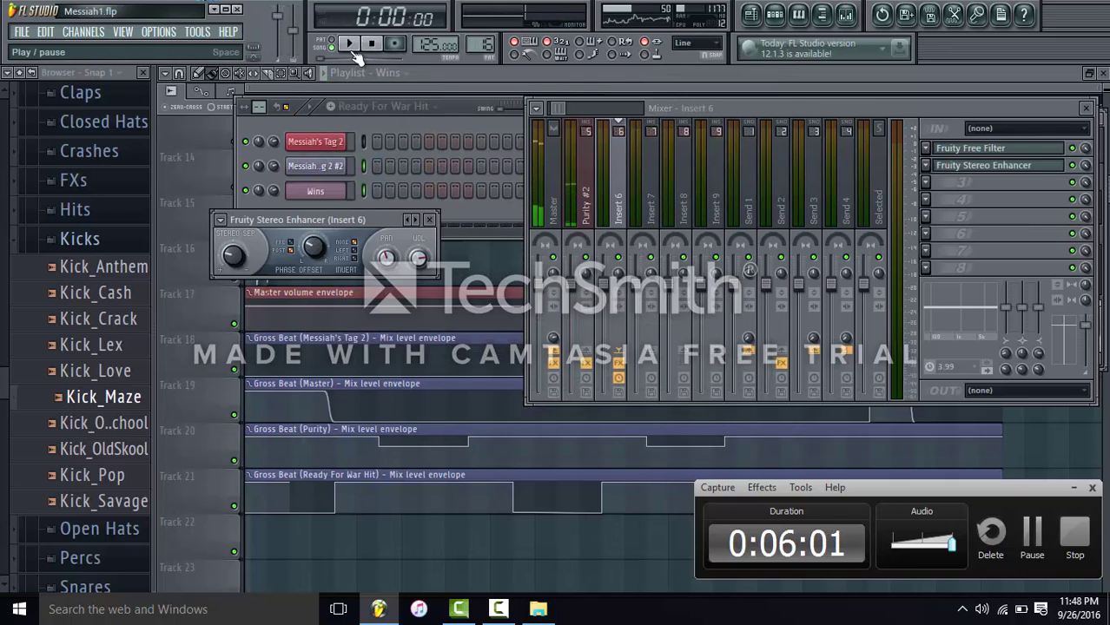
pyautogui.press('space')
pyautogui.click(556, 73)
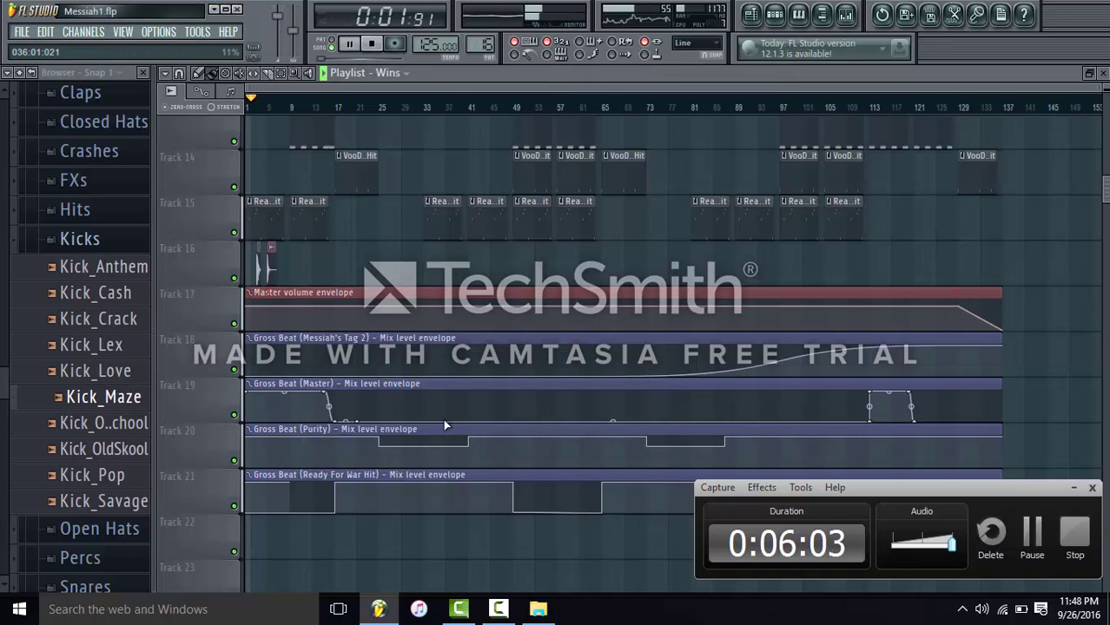
pyautogui.scroll(5, 443, 419)
pyautogui.scroll(3, 424, 492)
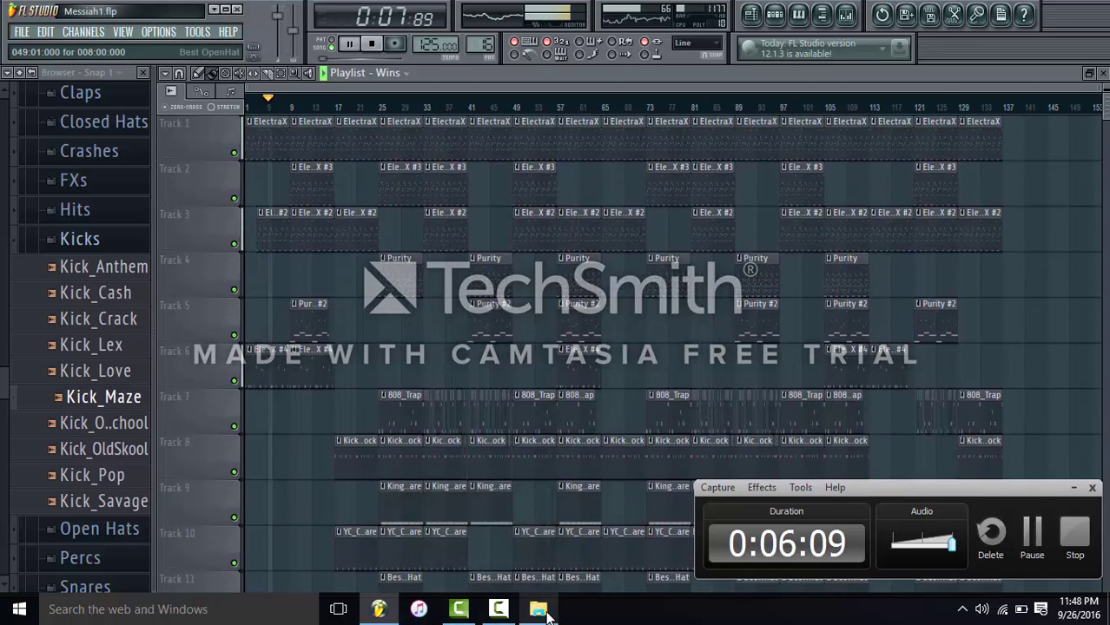
pyautogui.click(537, 608)
pyautogui.click(951, 55)
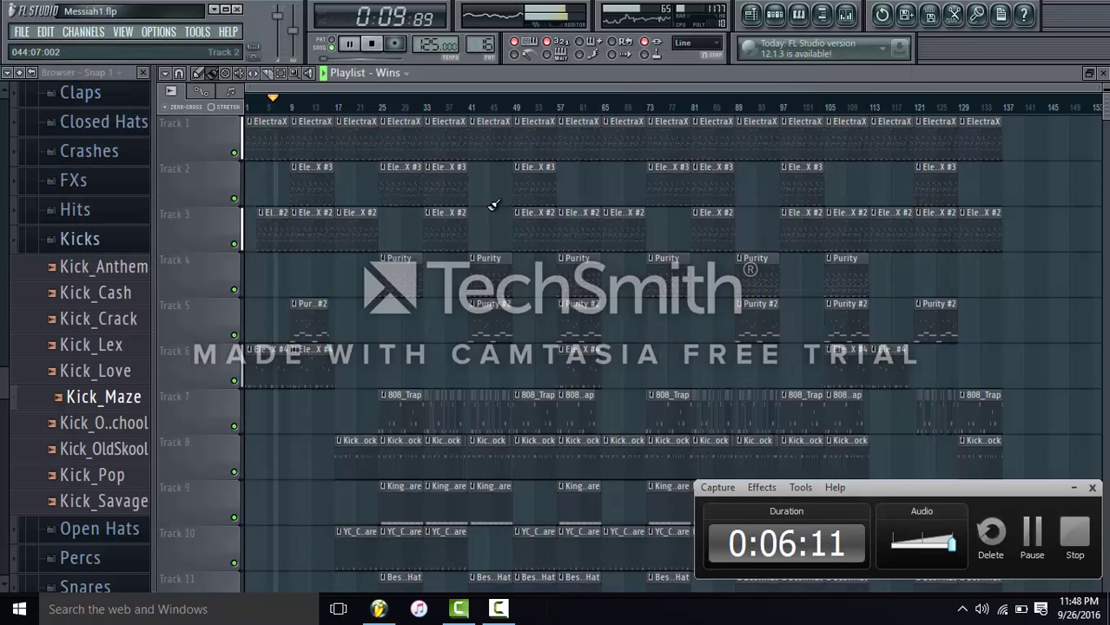
# - Write "Like & Subscribe for more. =D" in a new Notepad note and close it without saving
pyautogui.click(80, 613)
pyautogui.write('no')
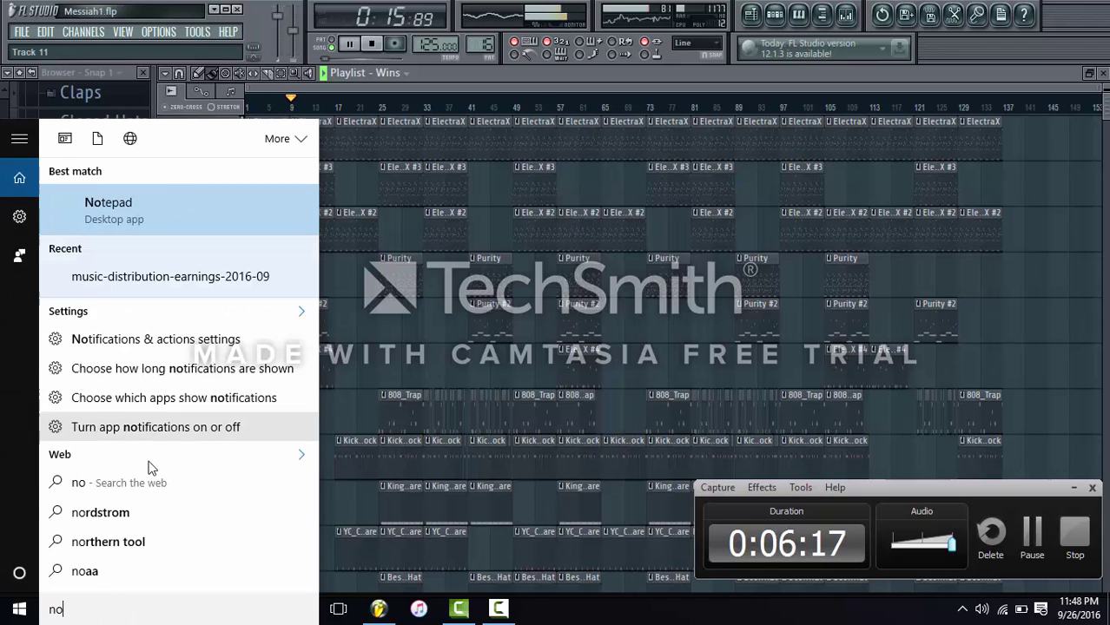
pyautogui.click(153, 227)
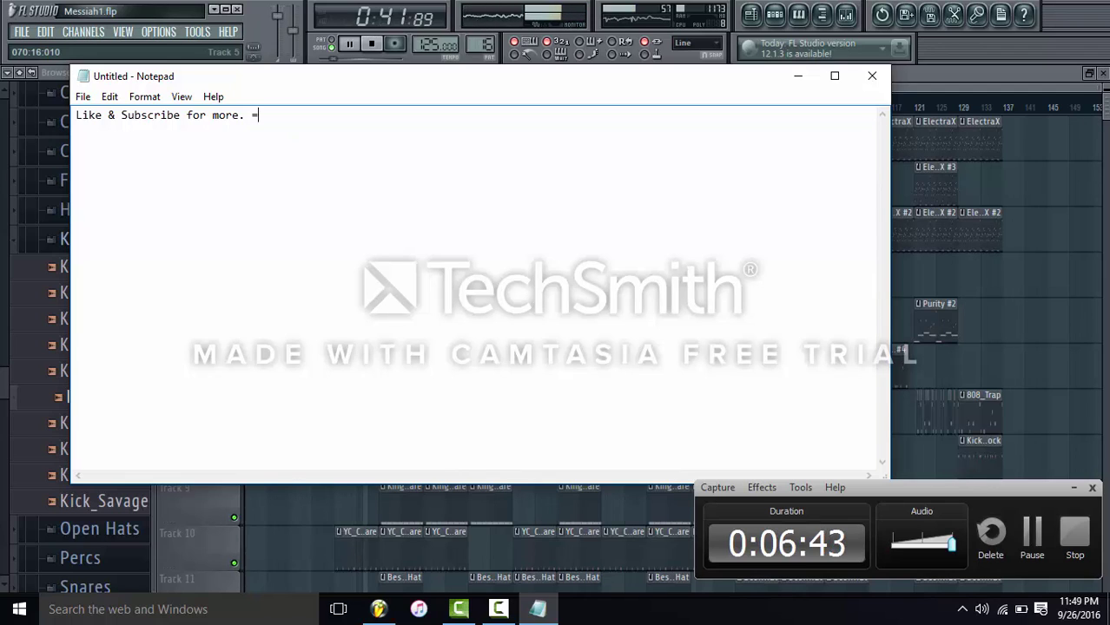
pyautogui.write('D')
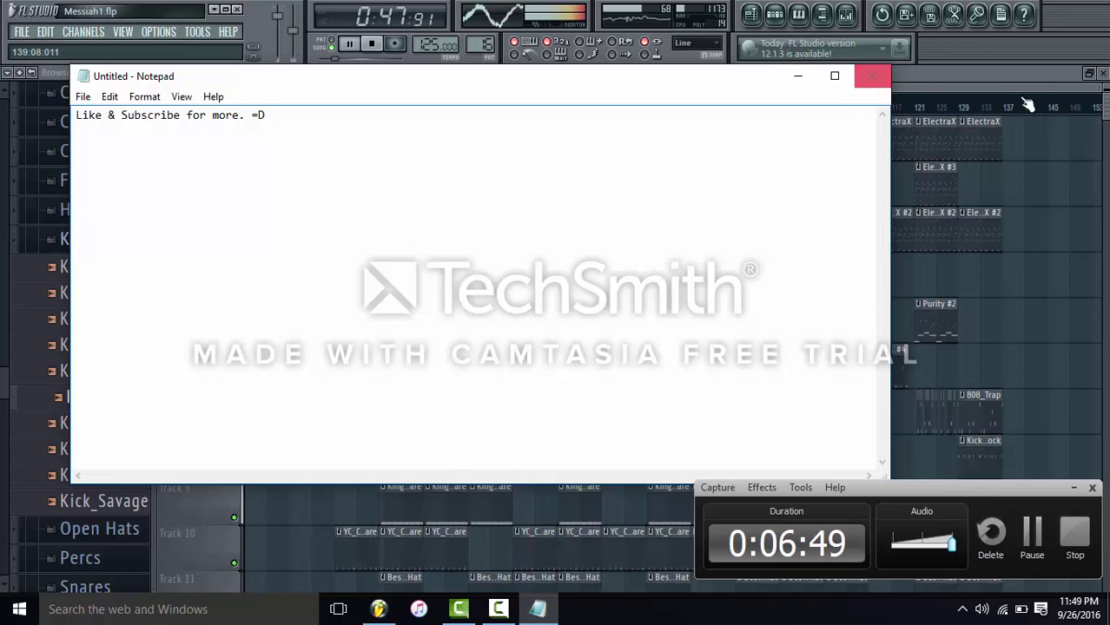
pyautogui.click(872, 76)
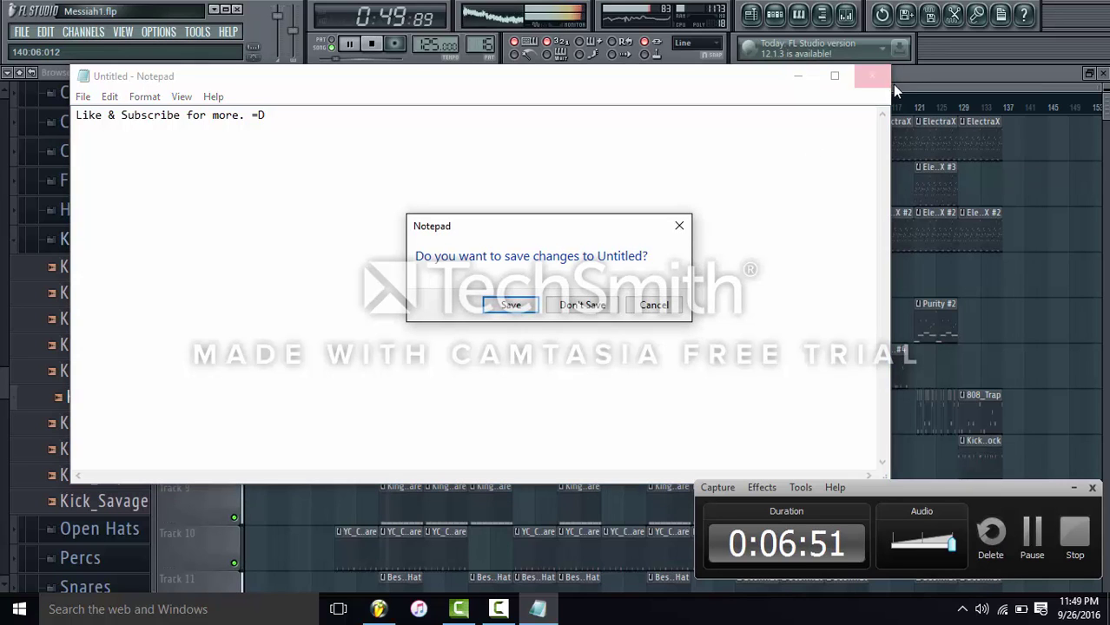
pyautogui.click(581, 305)
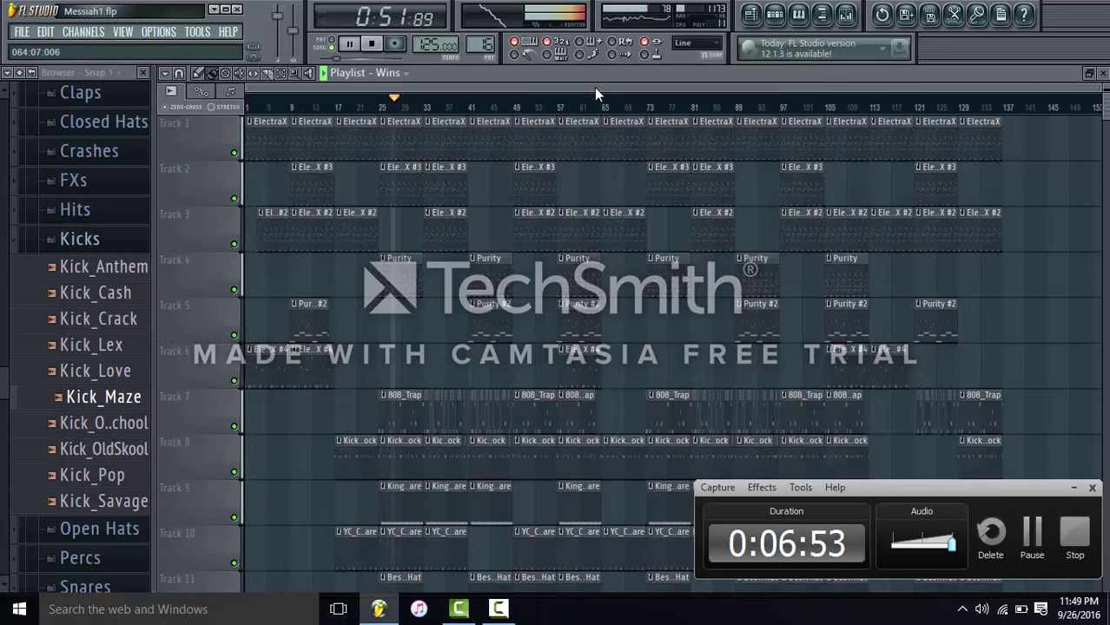
# - Follow the playing song across the upper playlist tracks at a closer horizontal zoom
pyautogui.scroll(-1, 511, 191)
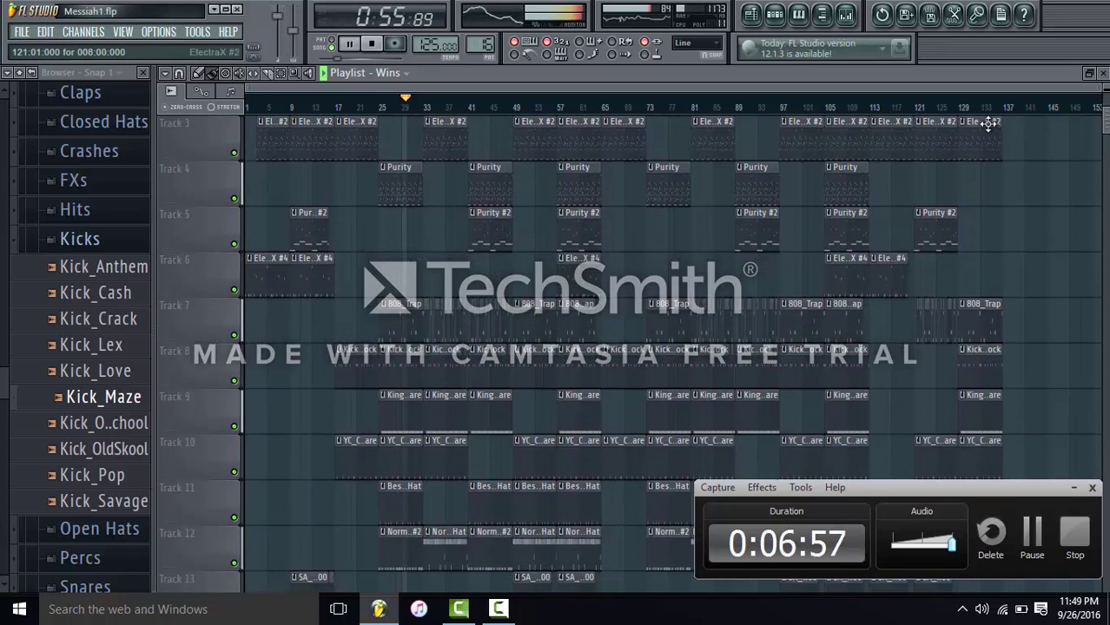
pyautogui.scroll(1, 1099, 90)
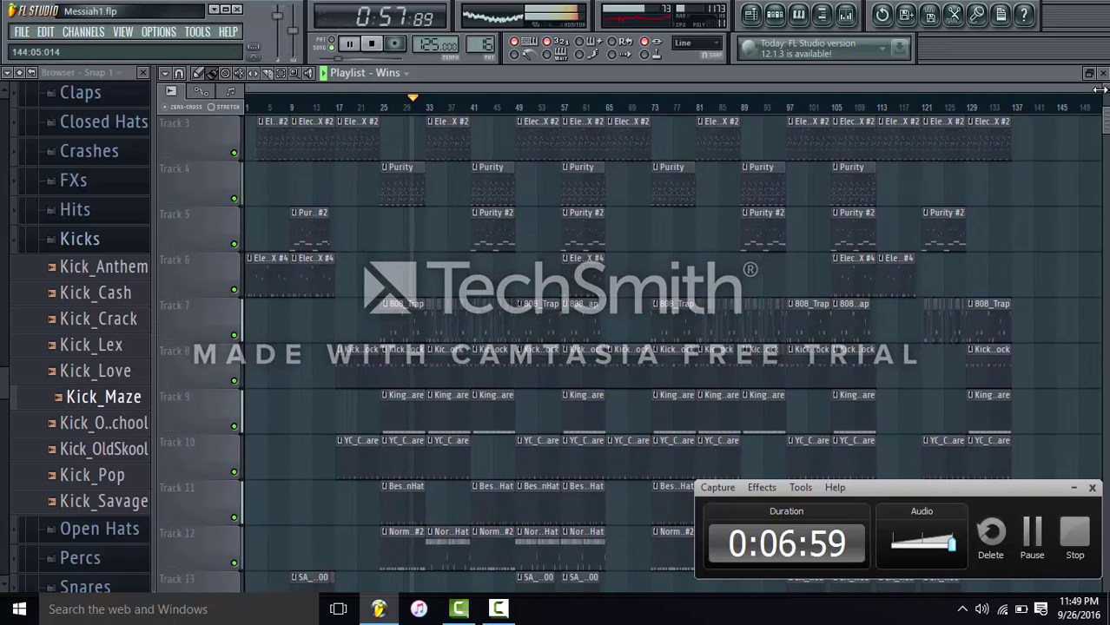
pyautogui.moveTo(1099, 89); pyautogui.dragTo(669, 191)
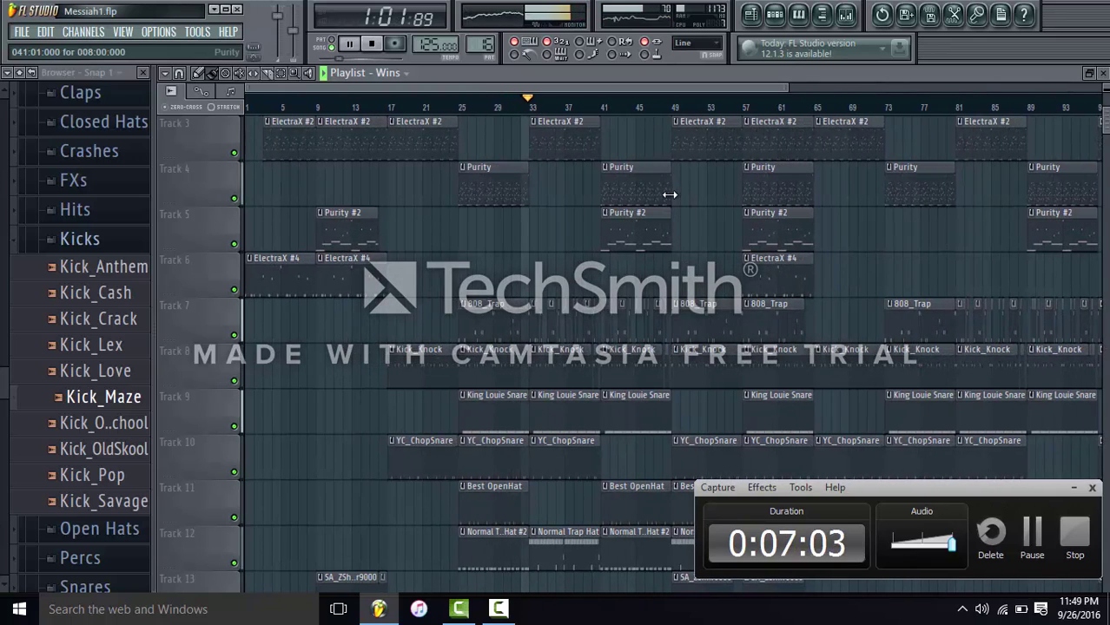
pyautogui.scroll(1, 647, 234)
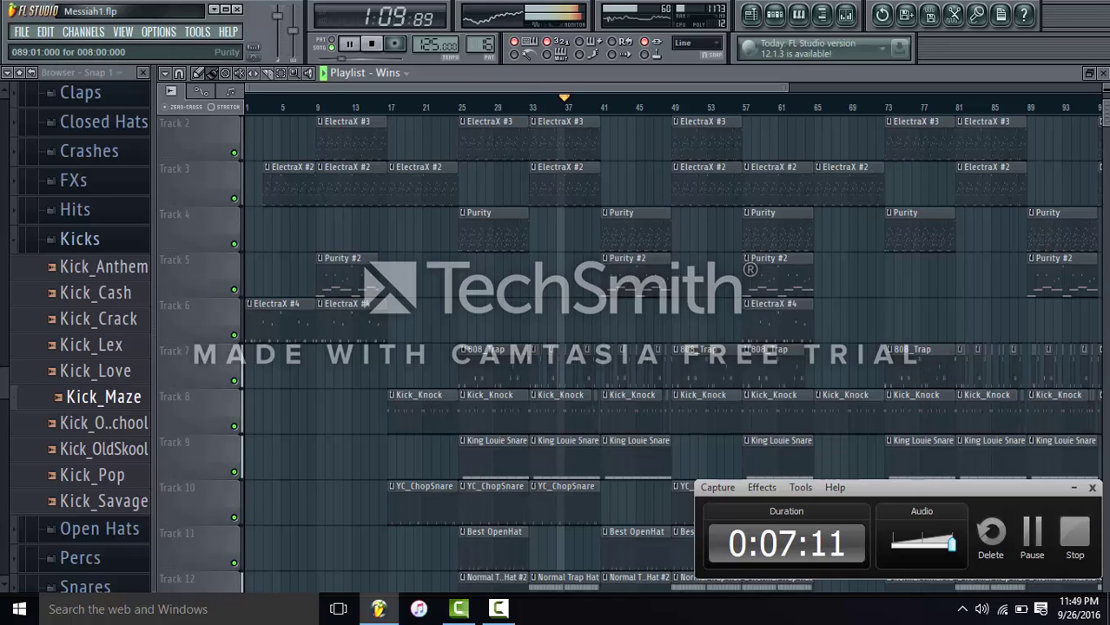
pyautogui.scroll(1, 603, 267)
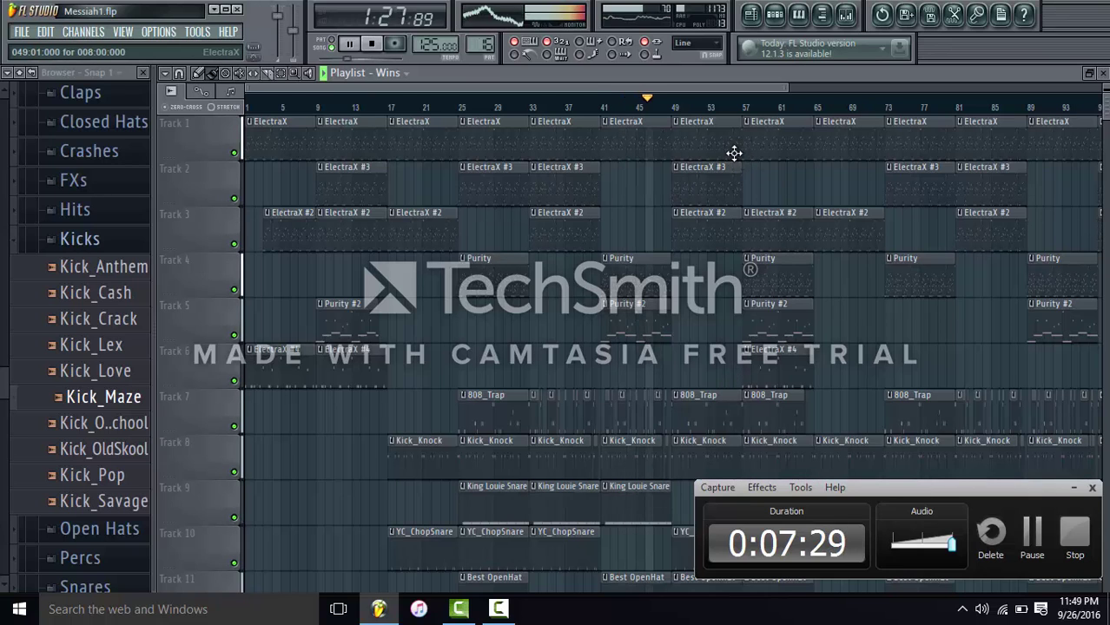
pyautogui.scroll(-1, 733, 153)
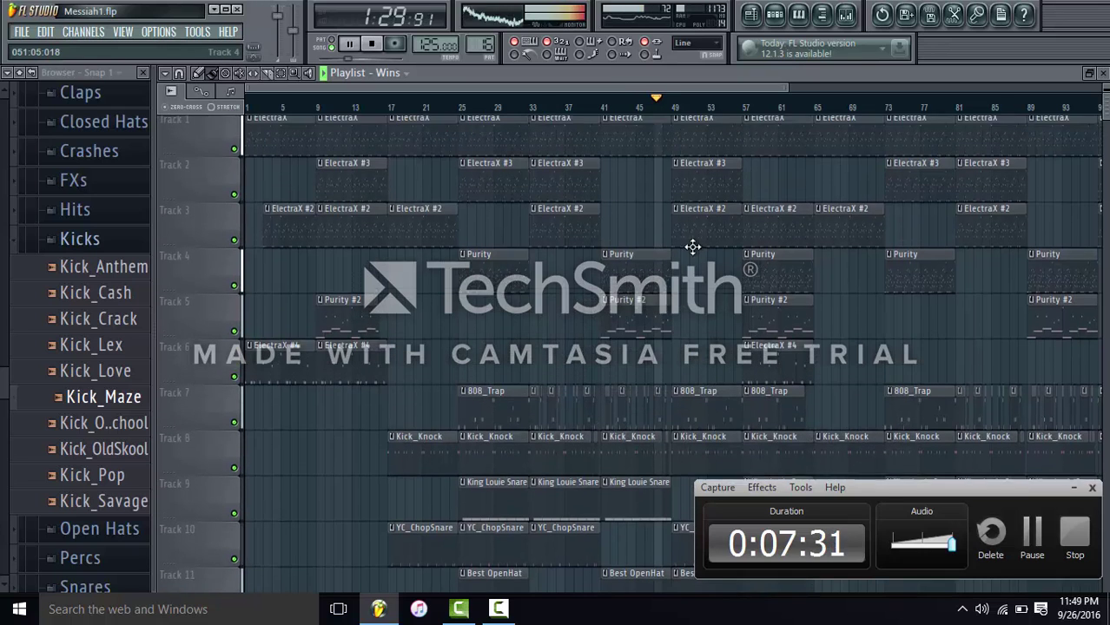
pyautogui.scroll(1, 693, 247)
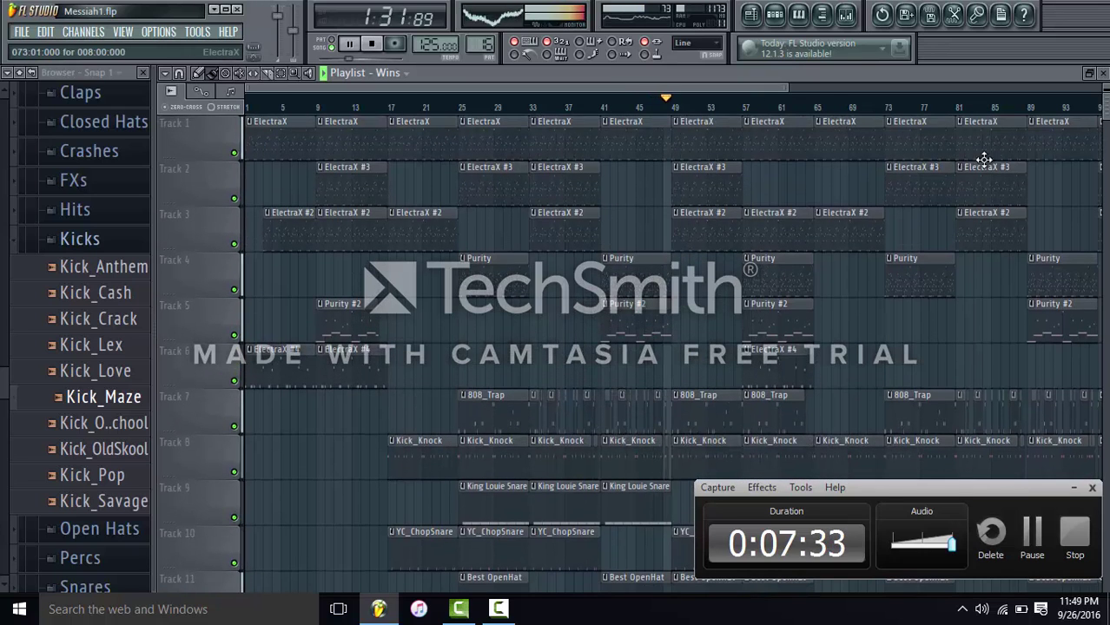
# - Switch to the Camtasia recorder and turn on its caption annotation
pyautogui.click(1073, 492)
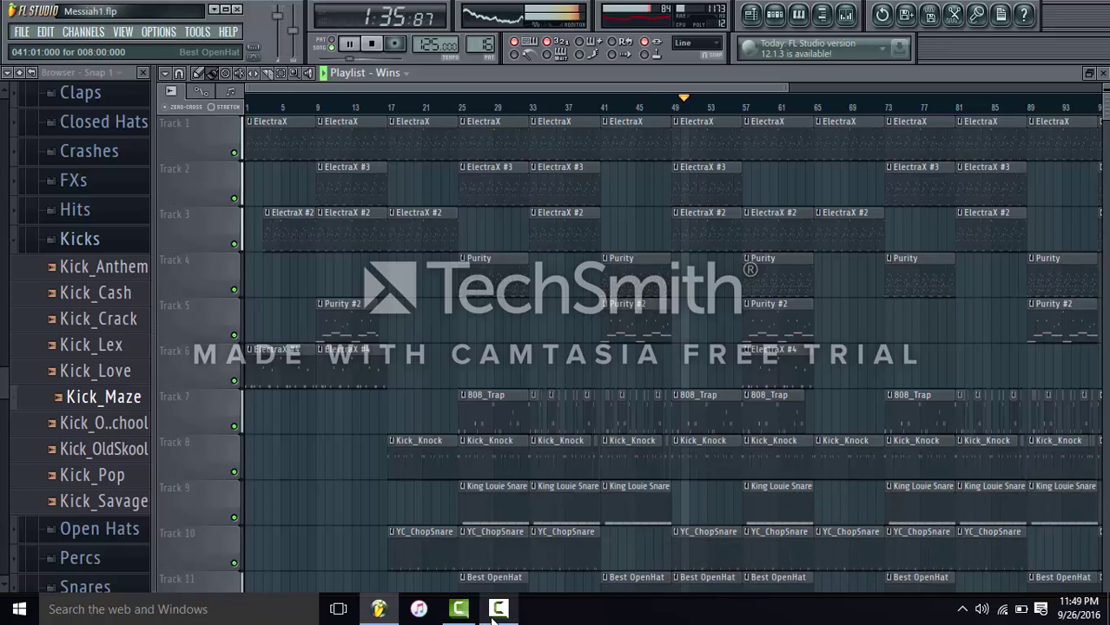
pyautogui.click(495, 612)
pyautogui.click(773, 486)
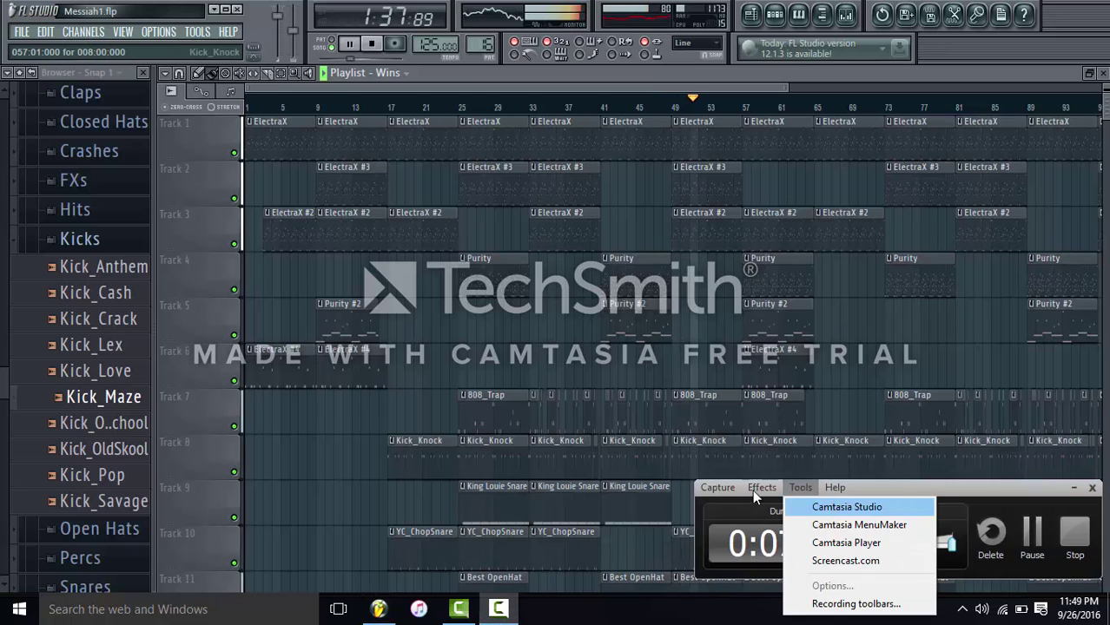
pyautogui.moveTo(761, 488)
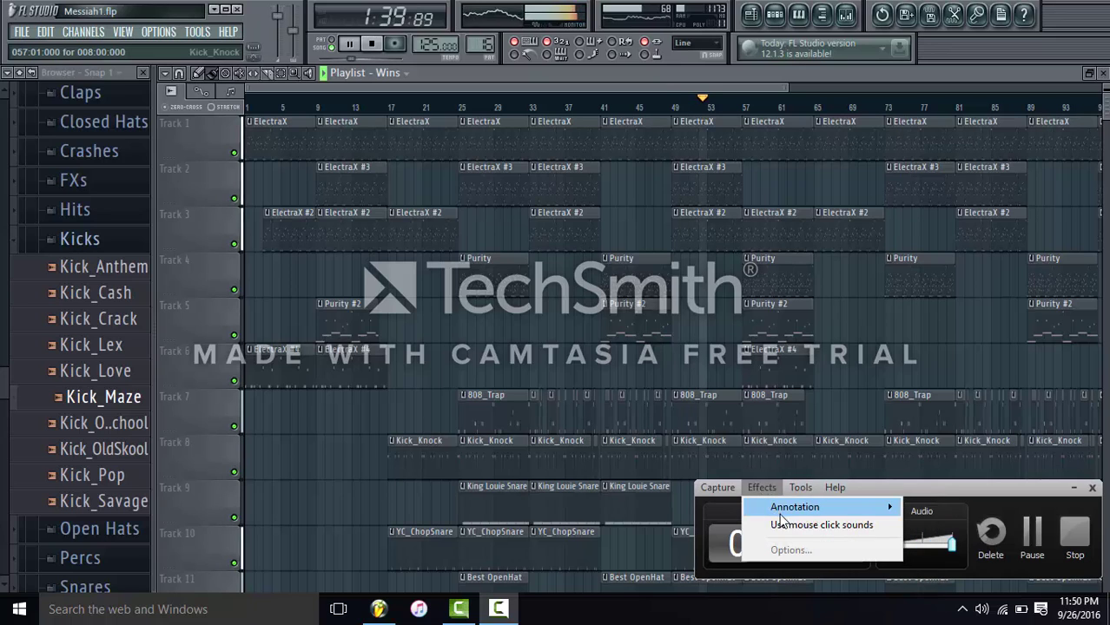
pyautogui.moveTo(812, 513)
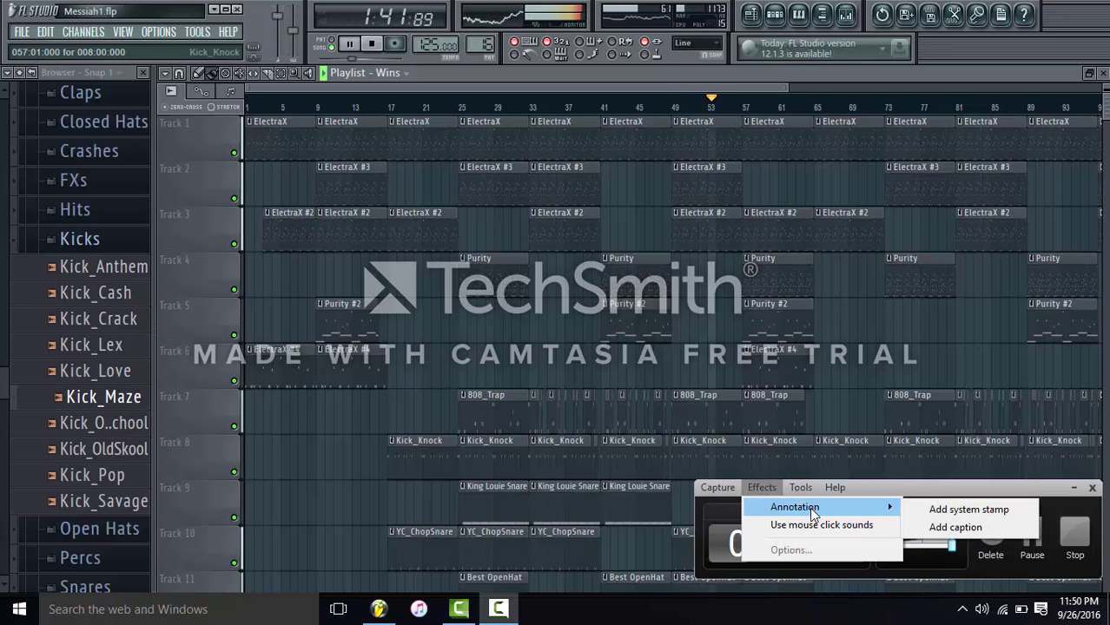
pyautogui.click(936, 532)
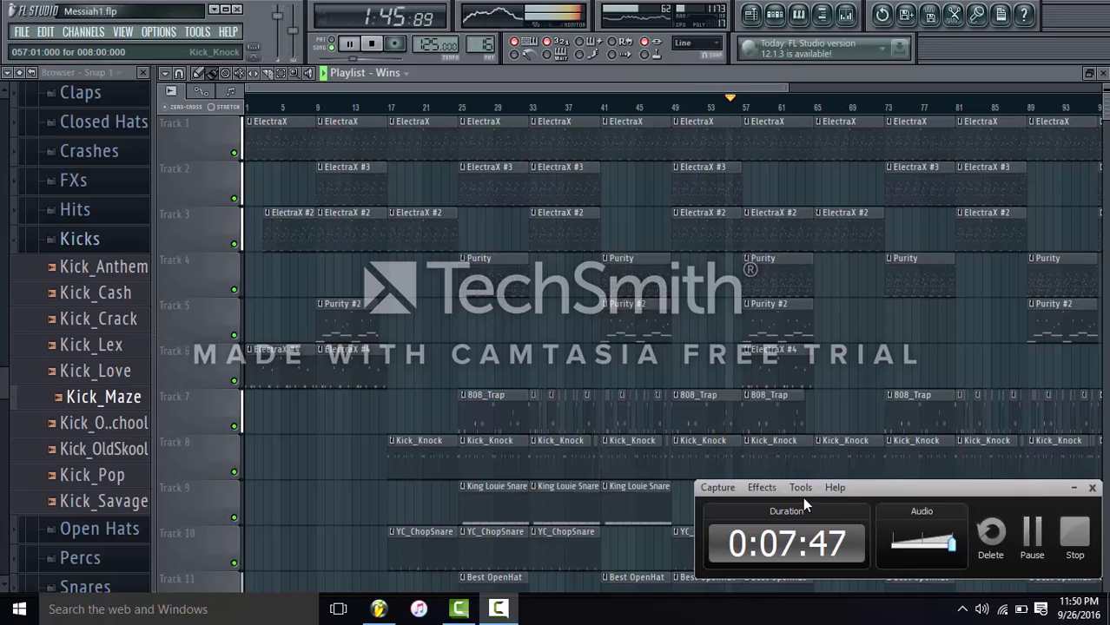
pyautogui.click(753, 488)
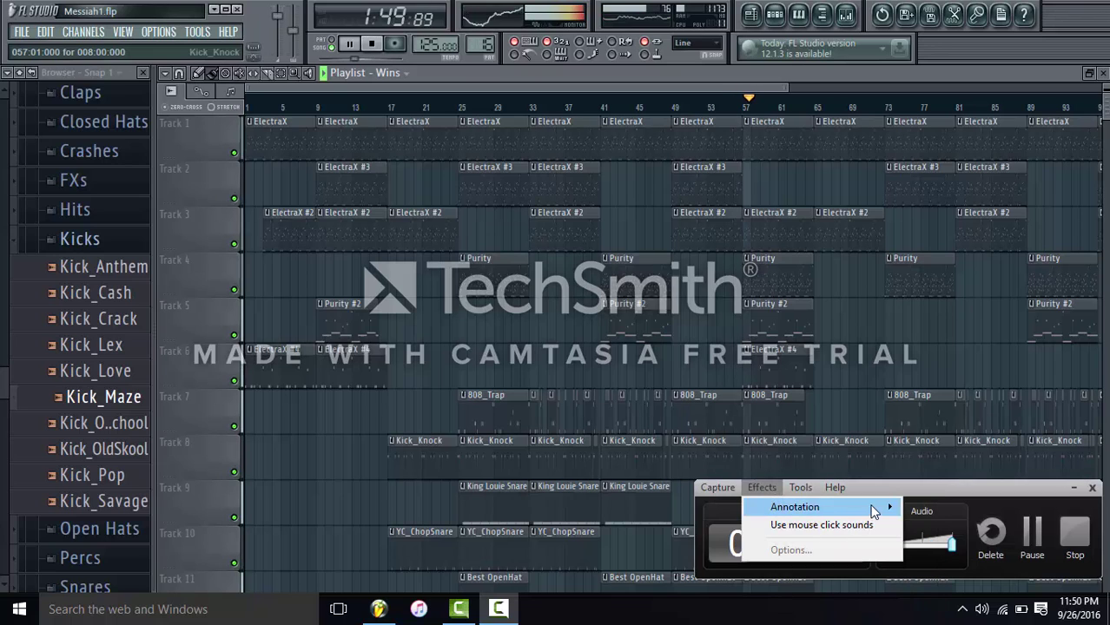
pyautogui.moveTo(876, 509)
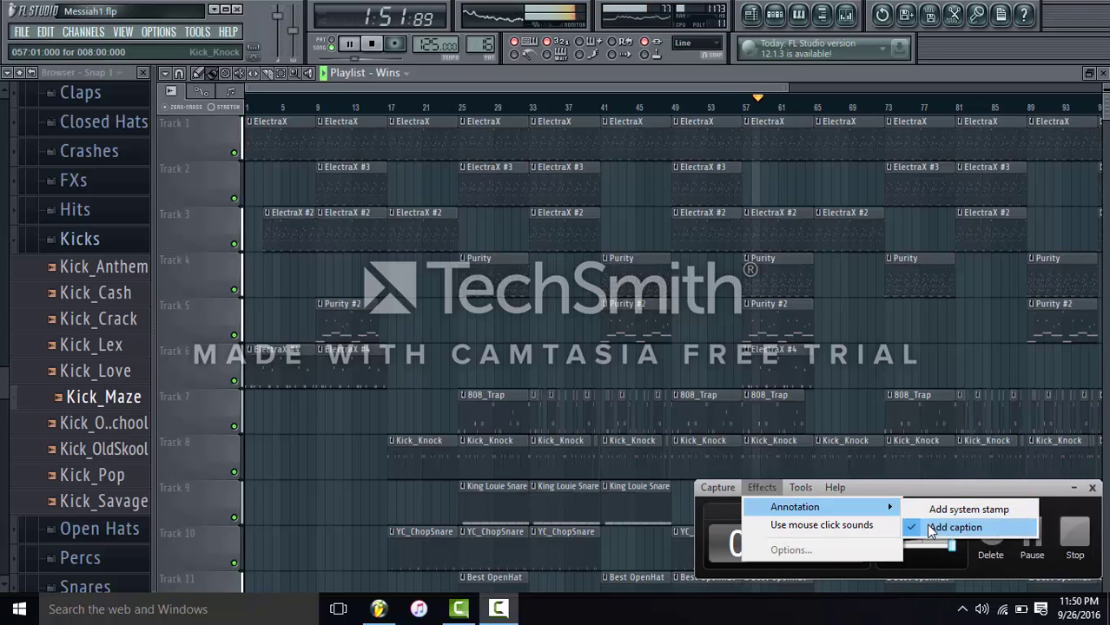
pyautogui.moveTo(800, 487)
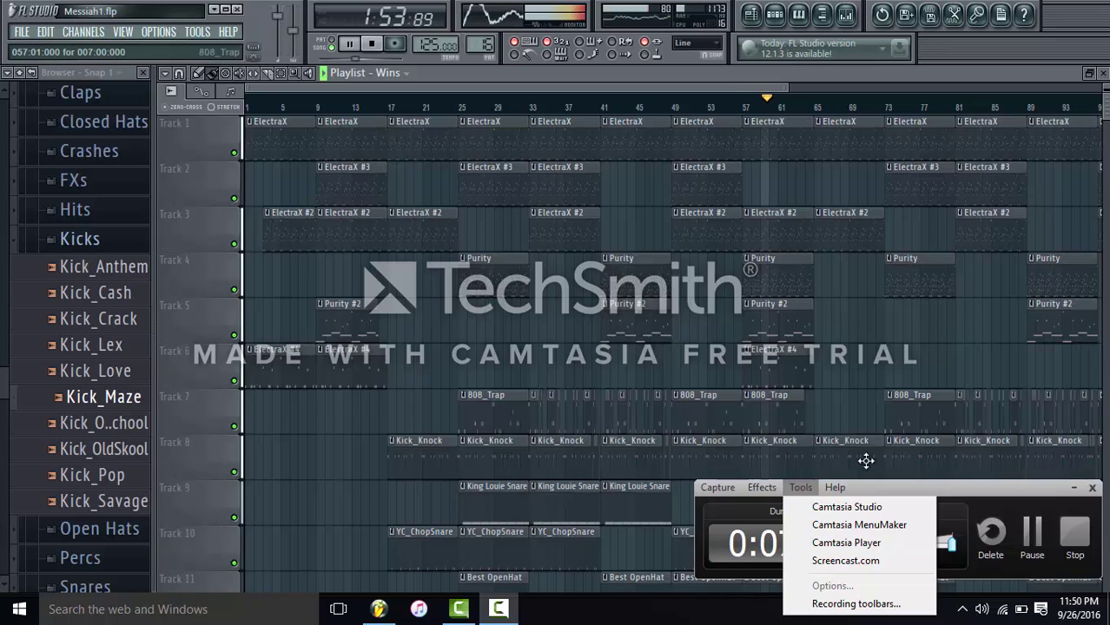
pyautogui.click(951, 493)
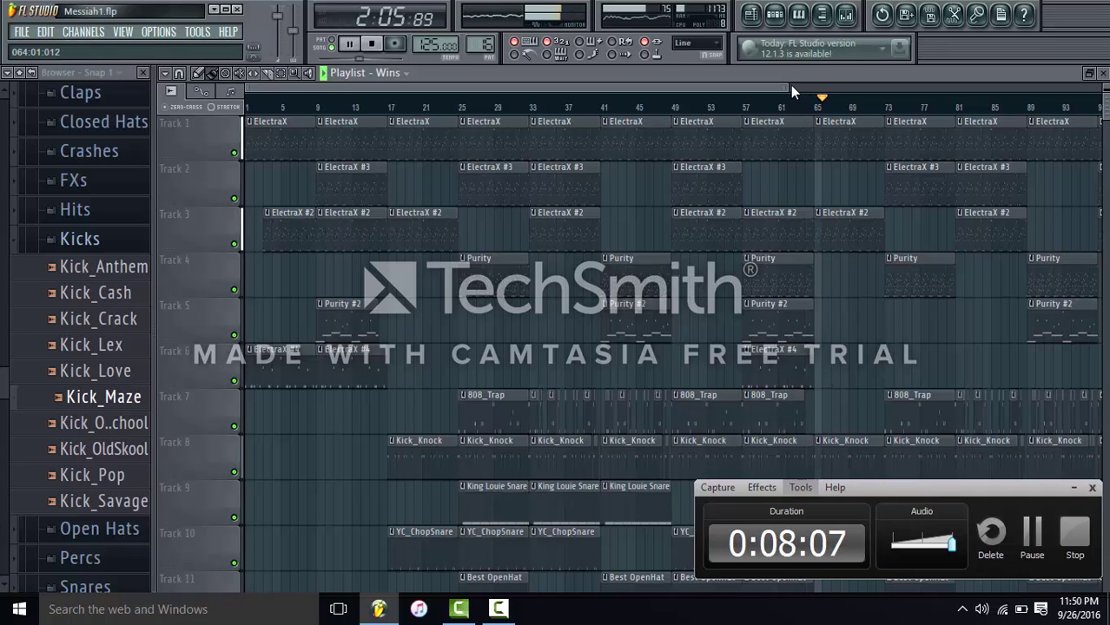
# - Try the Camtasia recorder's system stamp annotation and turn it off again
pyautogui.moveTo(792, 90); pyautogui.dragTo(1025, 107)
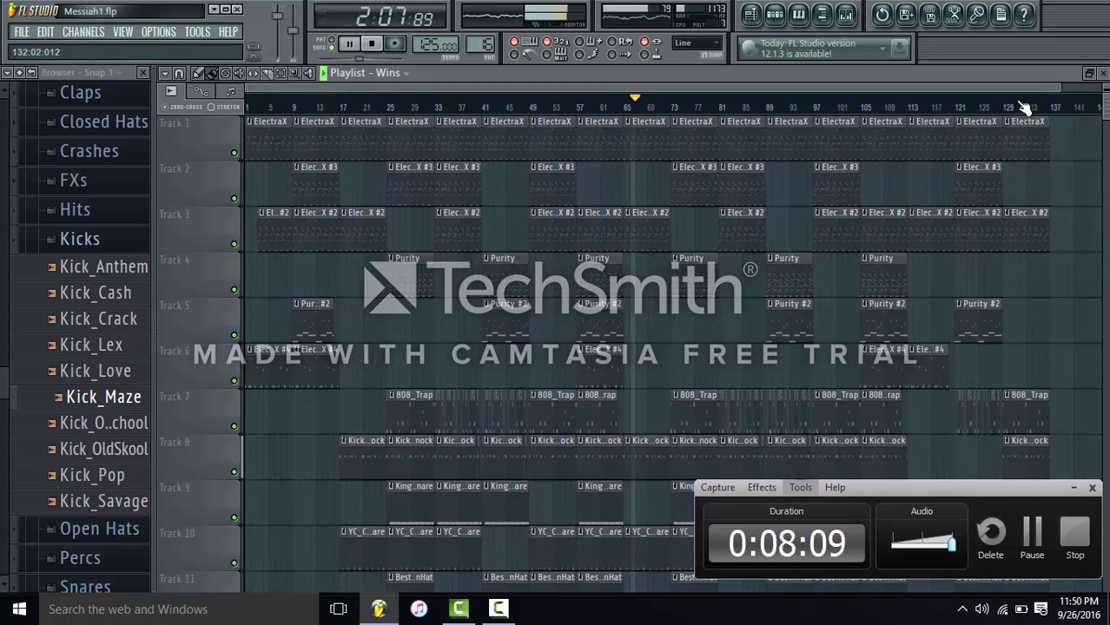
pyautogui.click(786, 489)
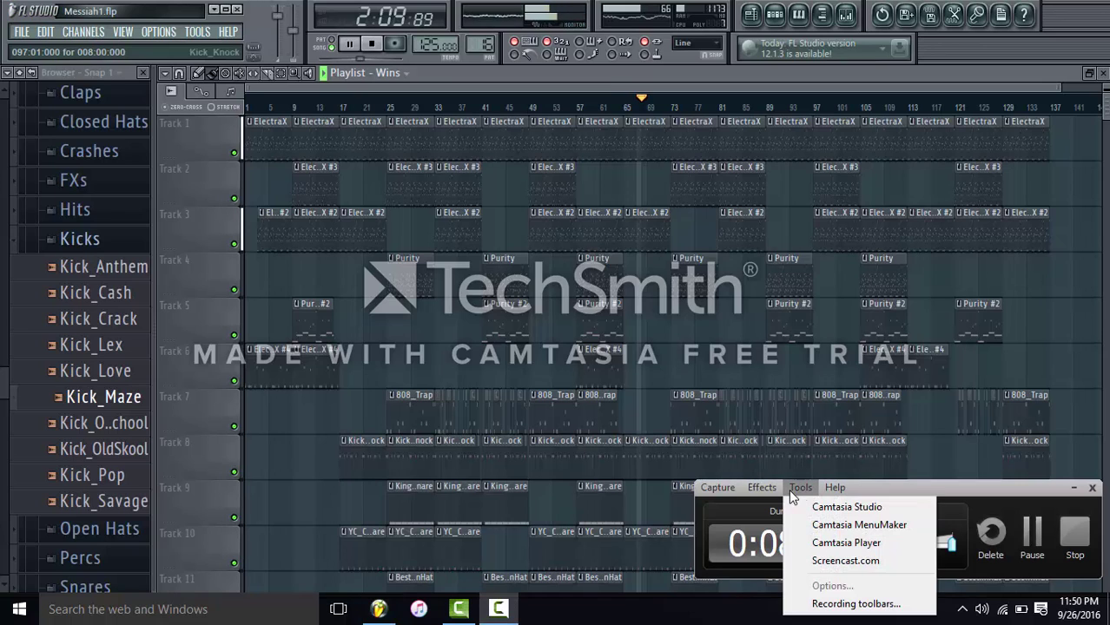
pyautogui.moveTo(818, 483)
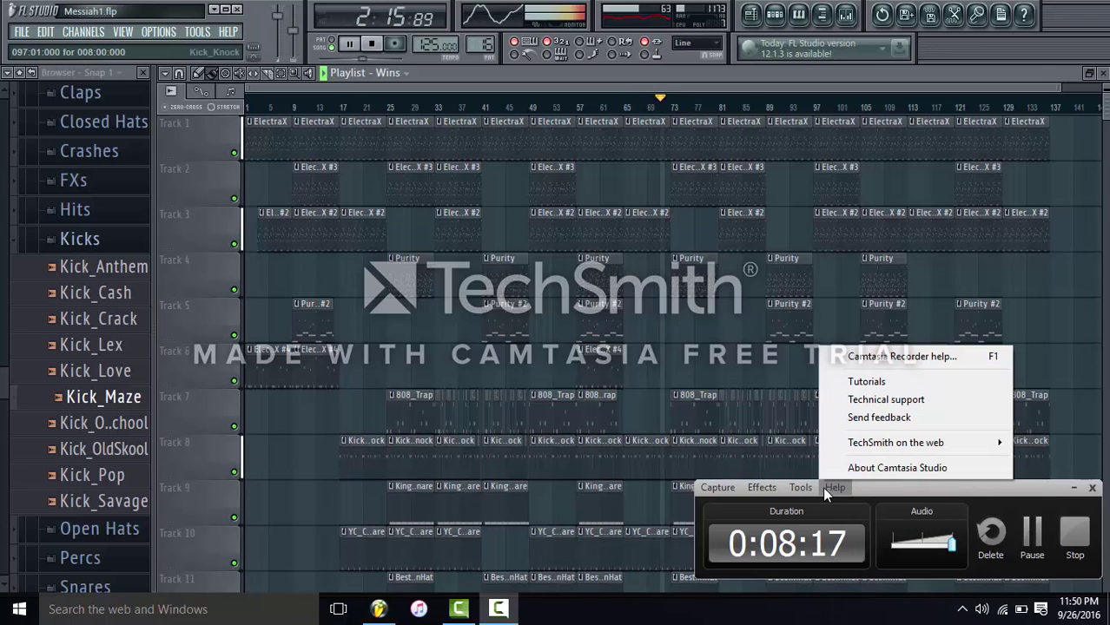
pyautogui.moveTo(762, 488)
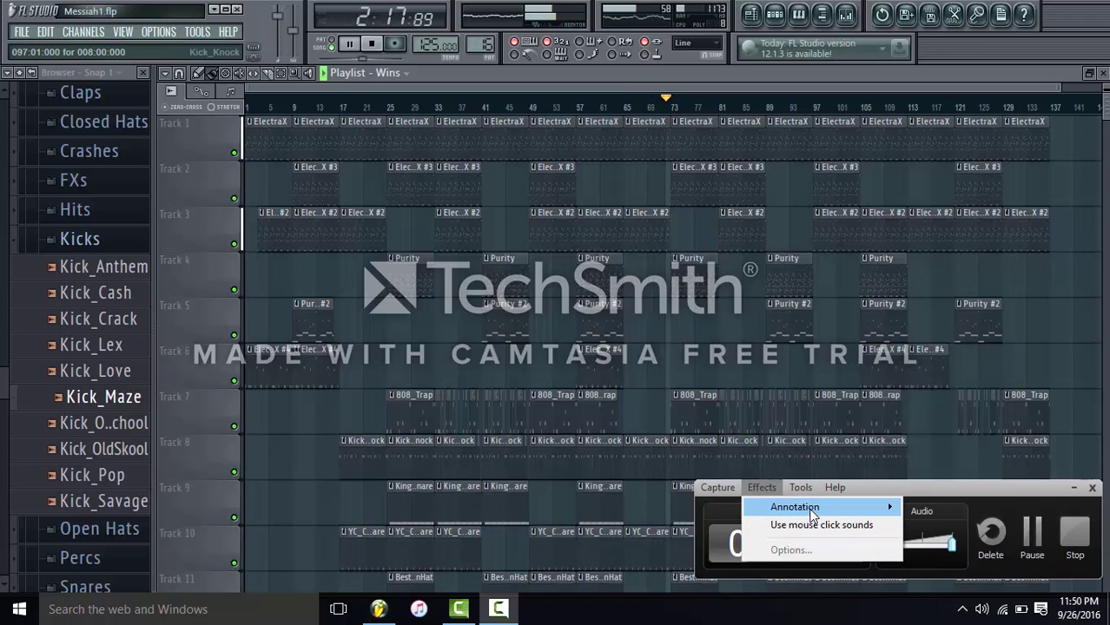
pyautogui.moveTo(815, 510)
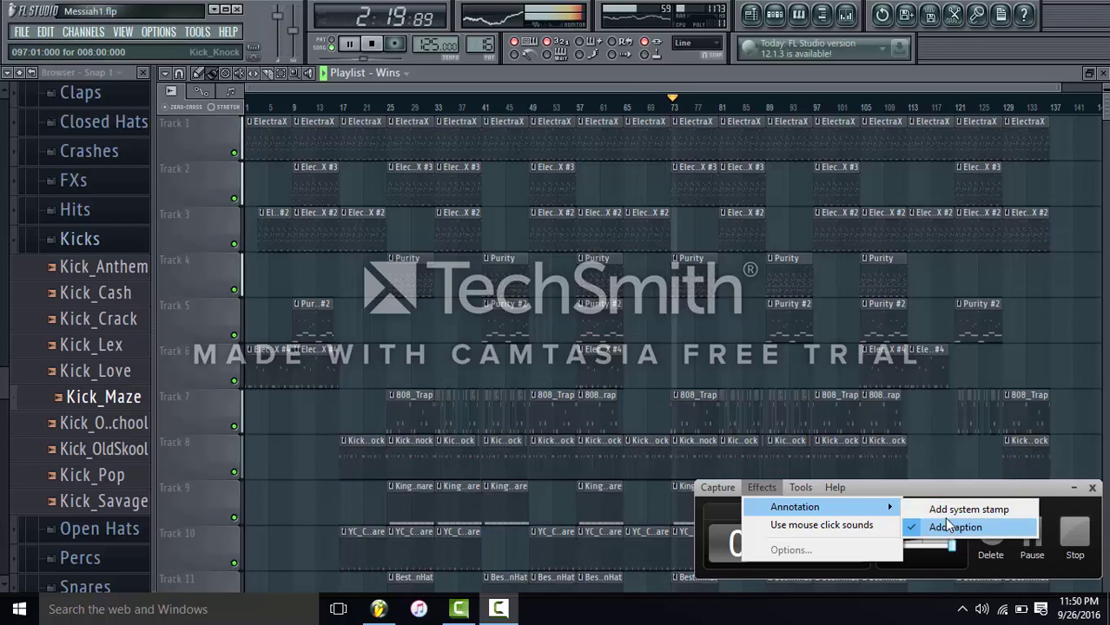
pyautogui.click(955, 511)
pyautogui.click(801, 487)
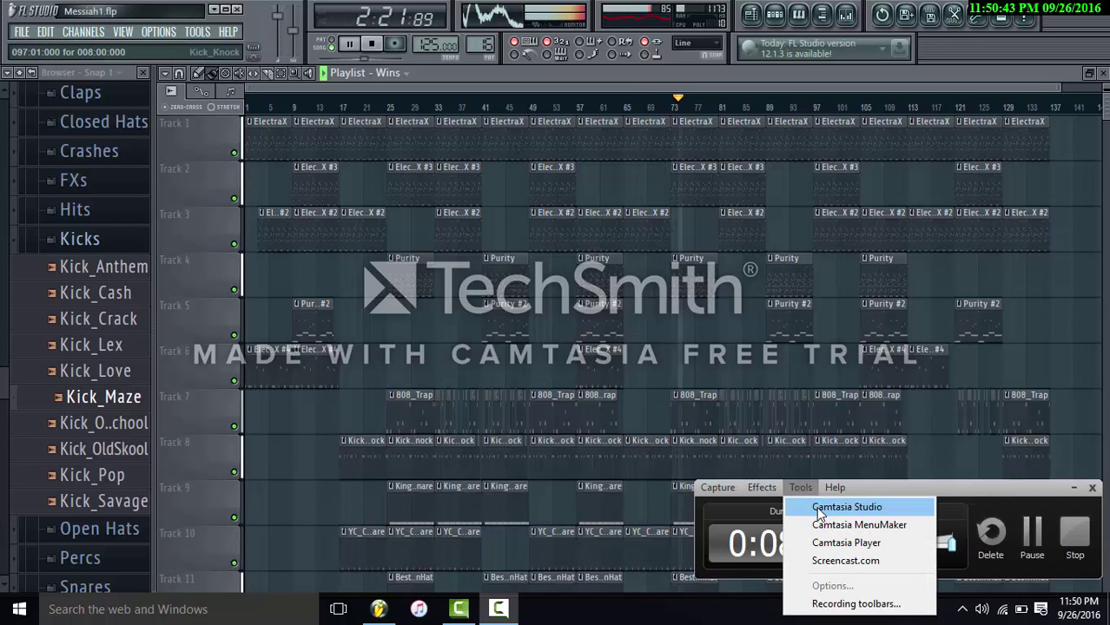
pyautogui.moveTo(761, 487)
pyautogui.moveTo(834, 507)
pyautogui.click(943, 510)
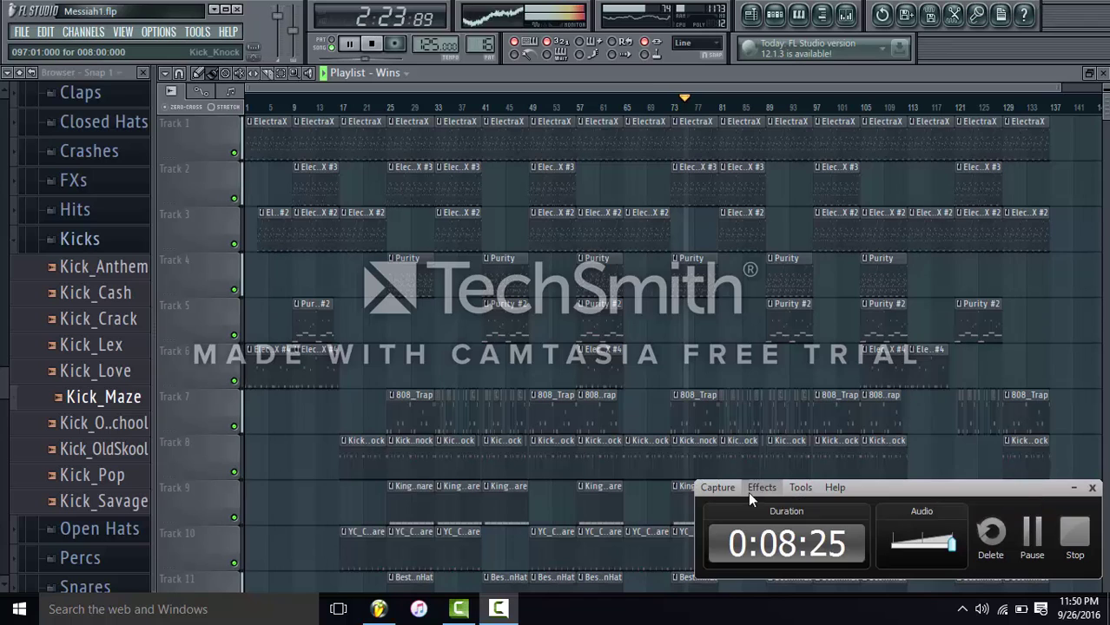
# - Turn off the recorder's caption annotation and minimize the recorder window
pyautogui.click(762, 487)
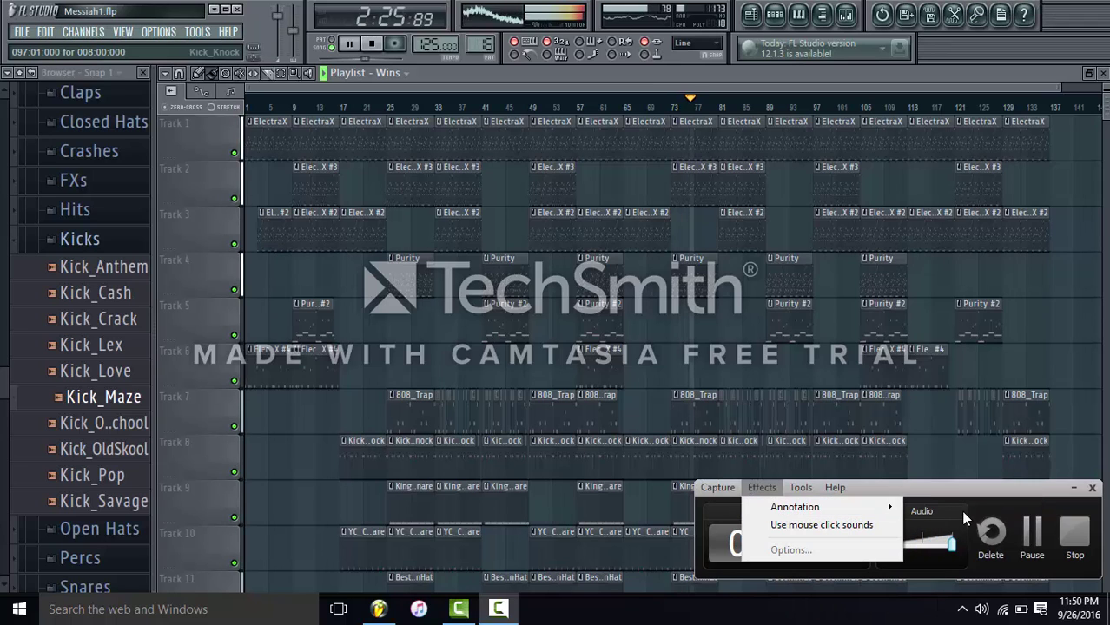
pyautogui.moveTo(899, 508)
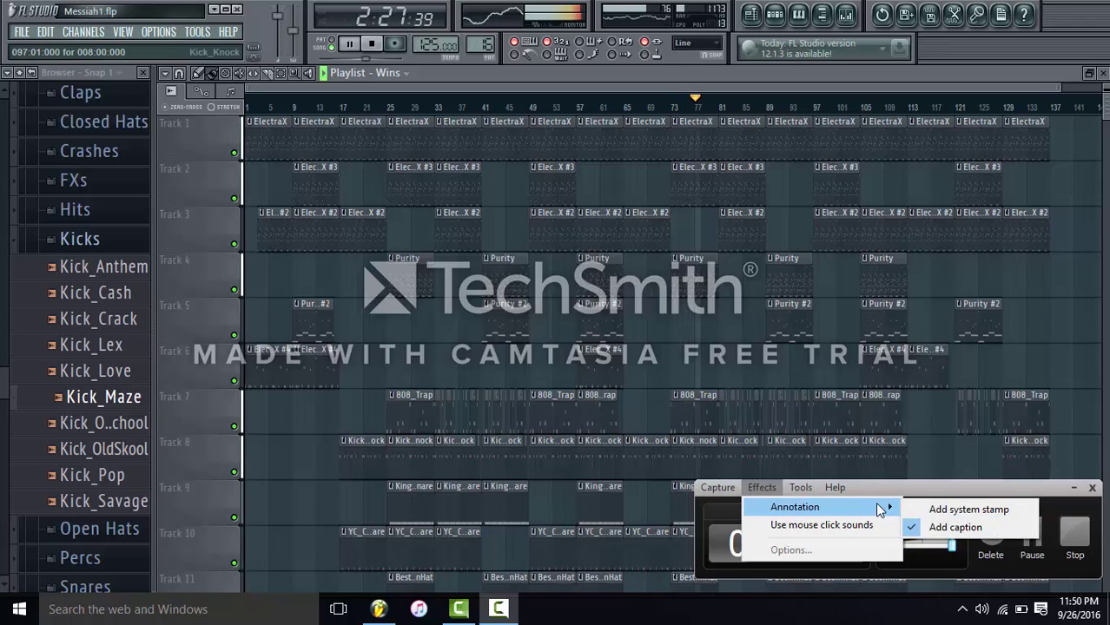
pyautogui.click(930, 524)
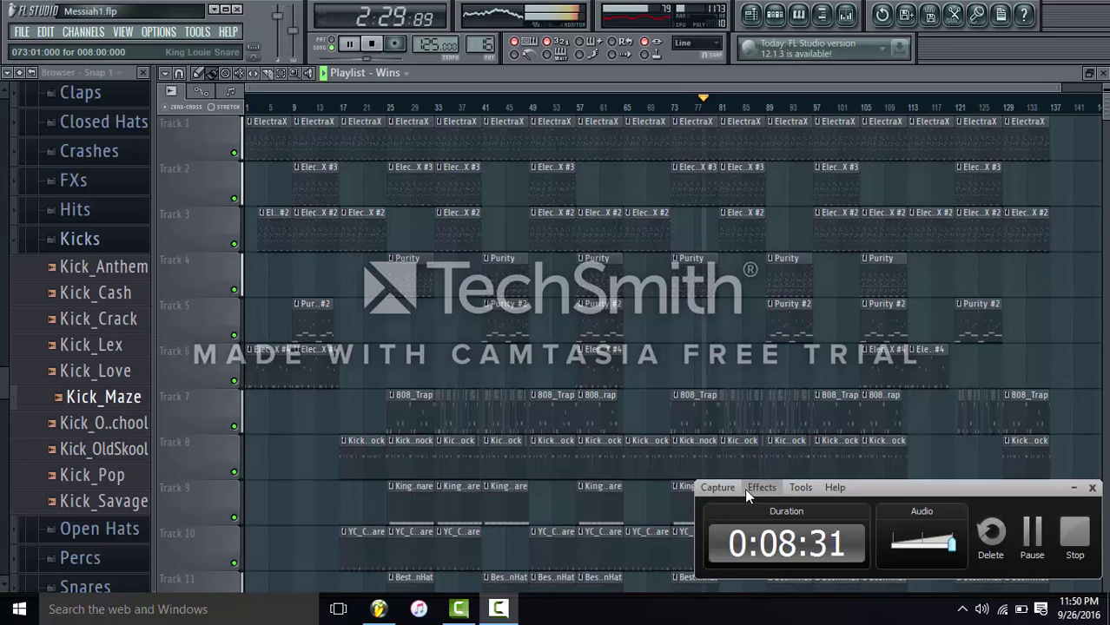
pyautogui.click(721, 487)
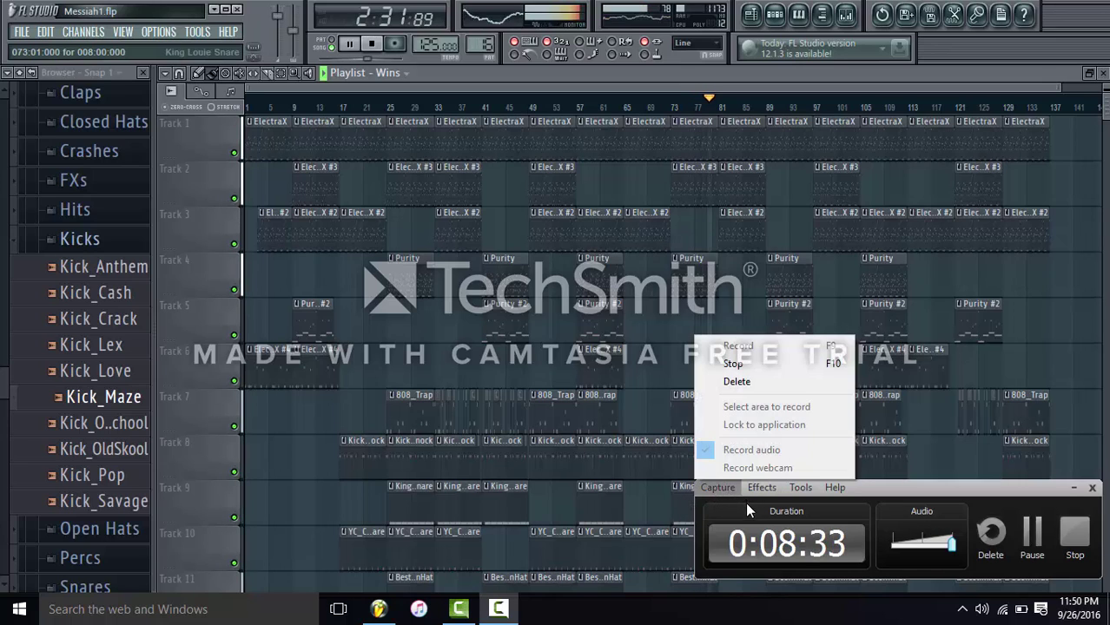
pyautogui.click(748, 508)
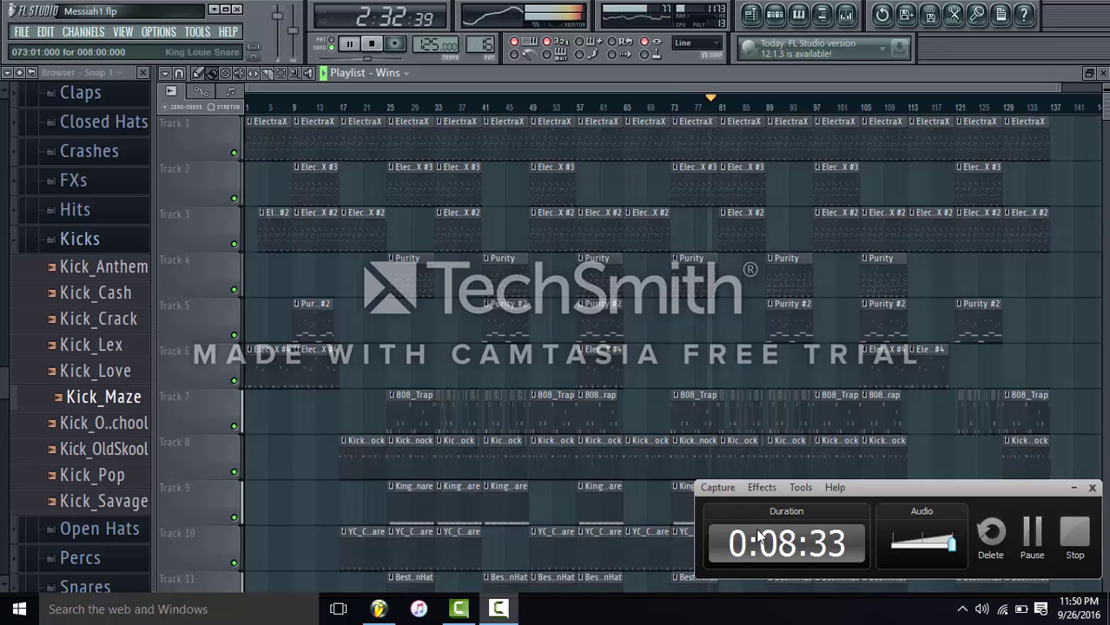
pyautogui.click(783, 90)
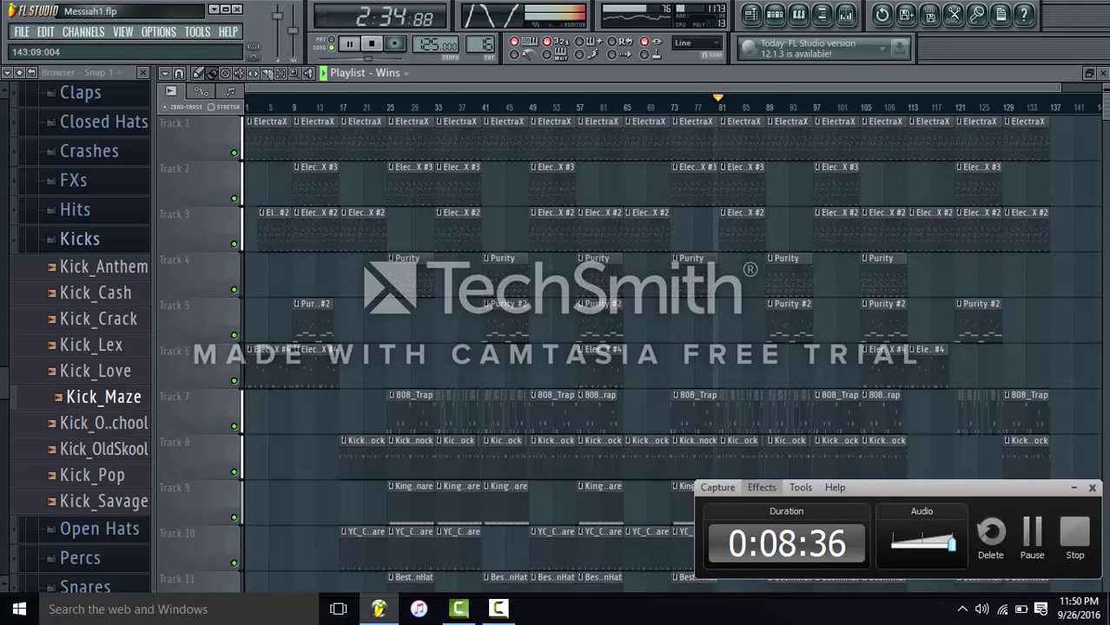
pyautogui.click(1073, 487)
# - Copy the producer tag clips from the start of Track 16 to about bar 114 on the same track
pyautogui.moveTo(1103, 117); pyautogui.dragTo(1106, 173)
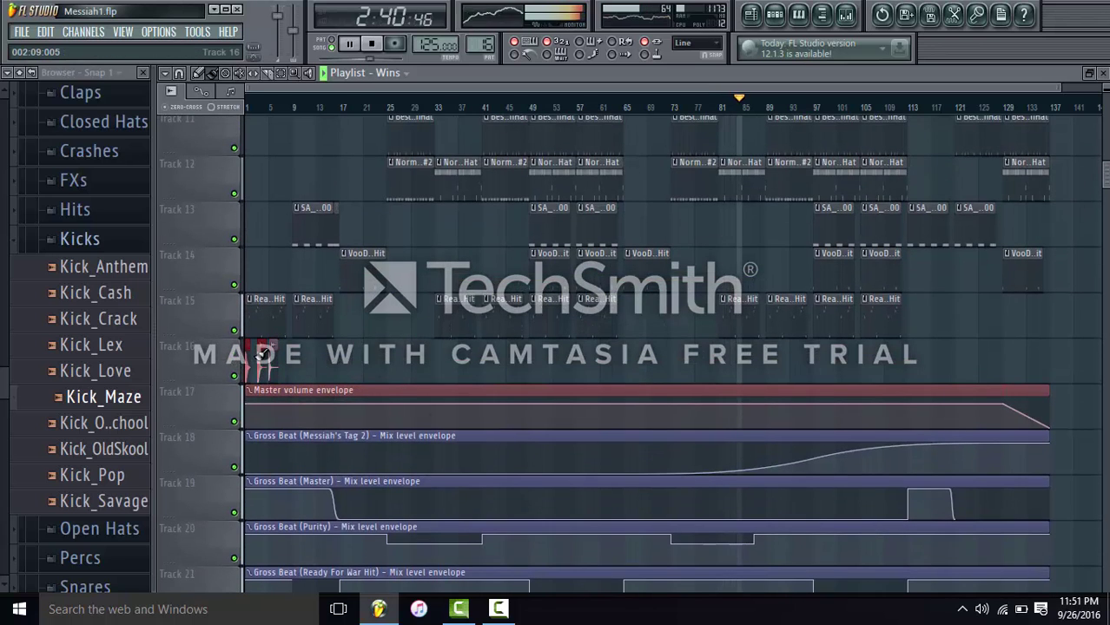
pyautogui.moveTo(267, 360); pyautogui.dragTo(934, 355)
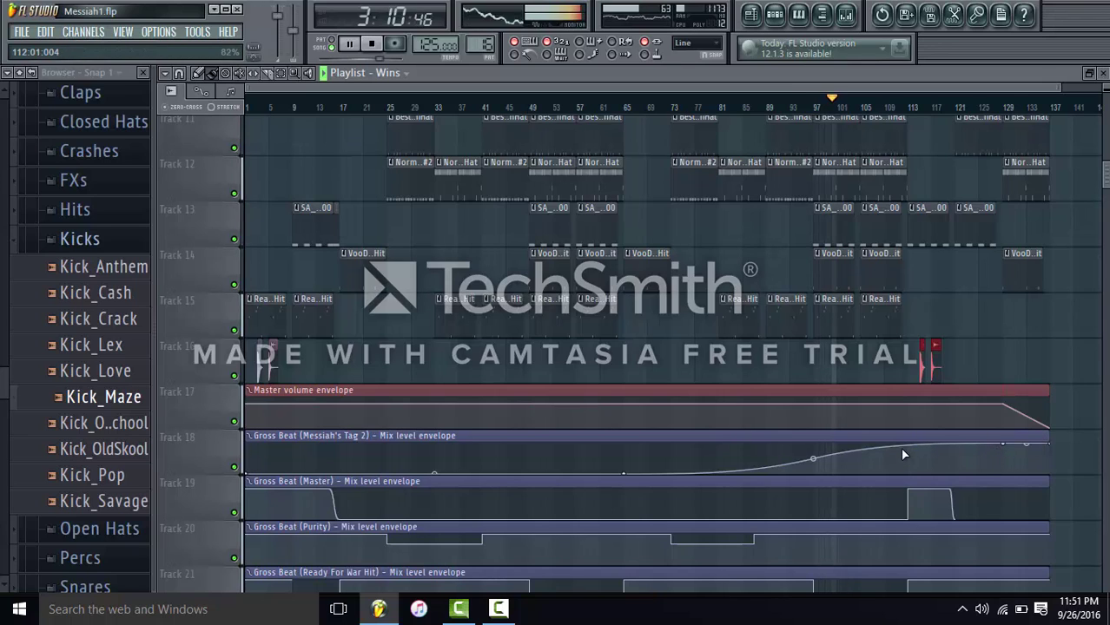
# - Add a low point at about bar 120 in the Gross Beat (Messiah's Tag 2) mix level envelope to delay its rise
pyautogui.rightClick(955, 469)
pyautogui.click(956, 470)
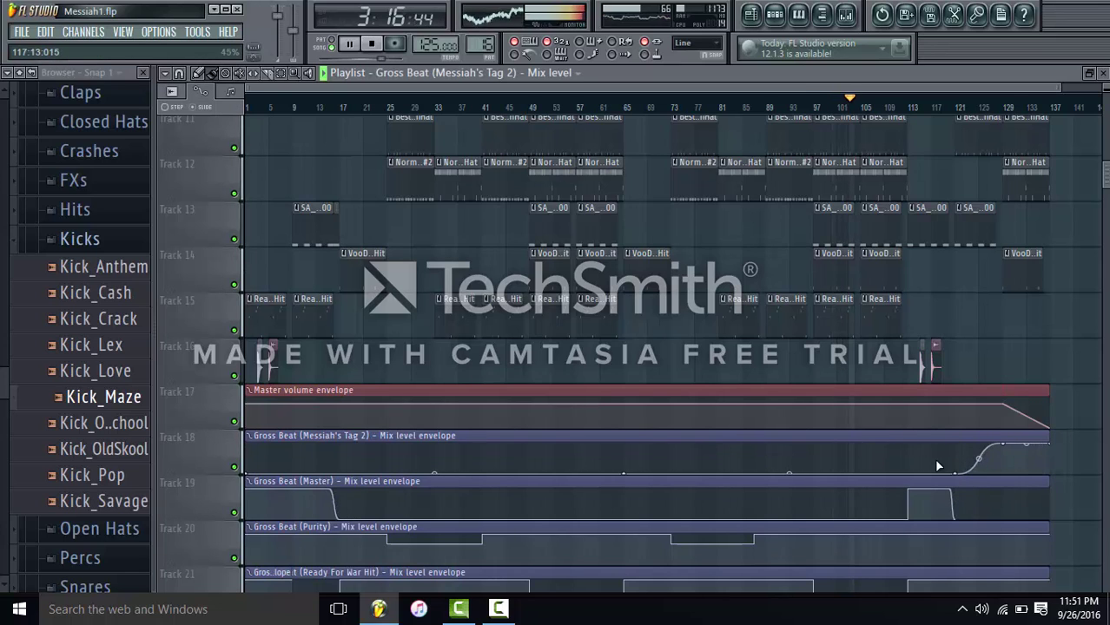
# - View the whole arrangement with all clip and automation tracks in the playlist at once
pyautogui.scroll(-2, 938, 466)
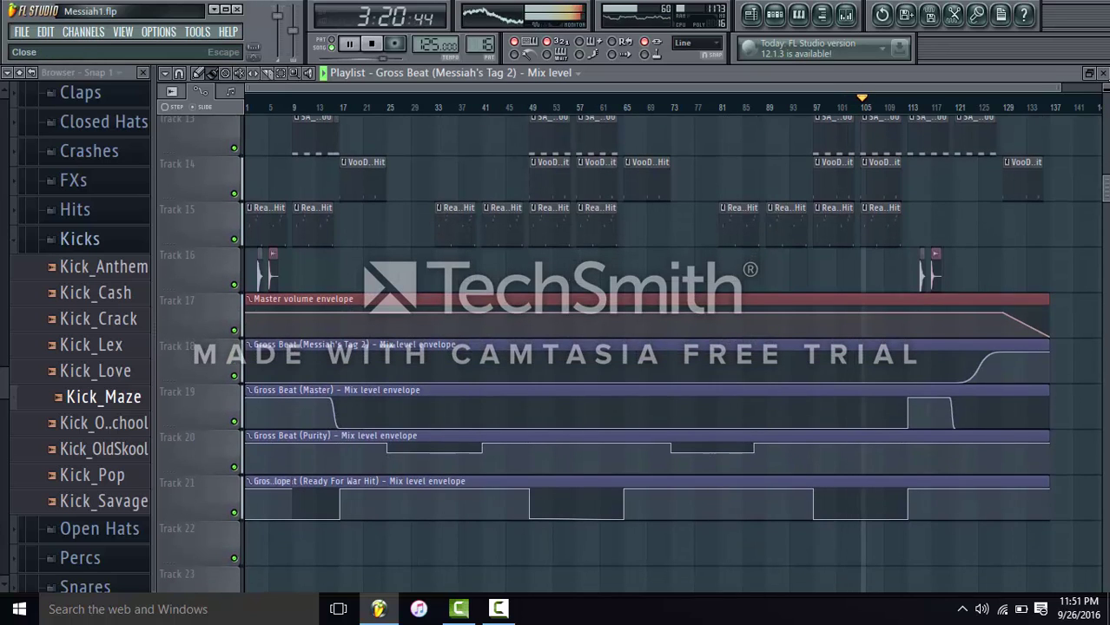
pyautogui.scroll(-3, 1102, 97)
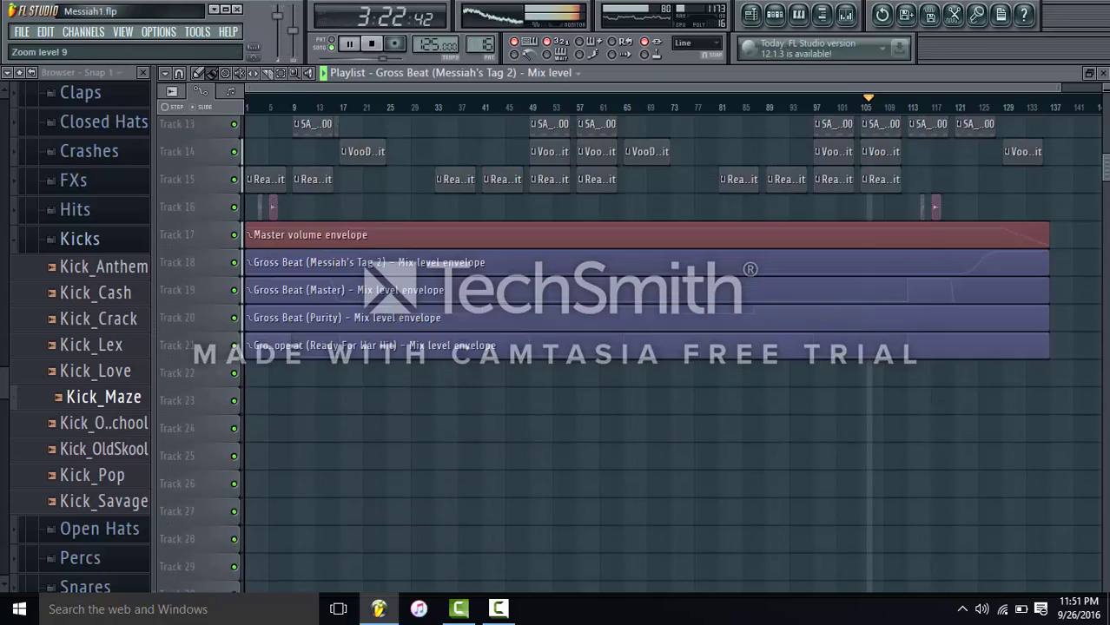
pyautogui.scroll(6, 941, 180)
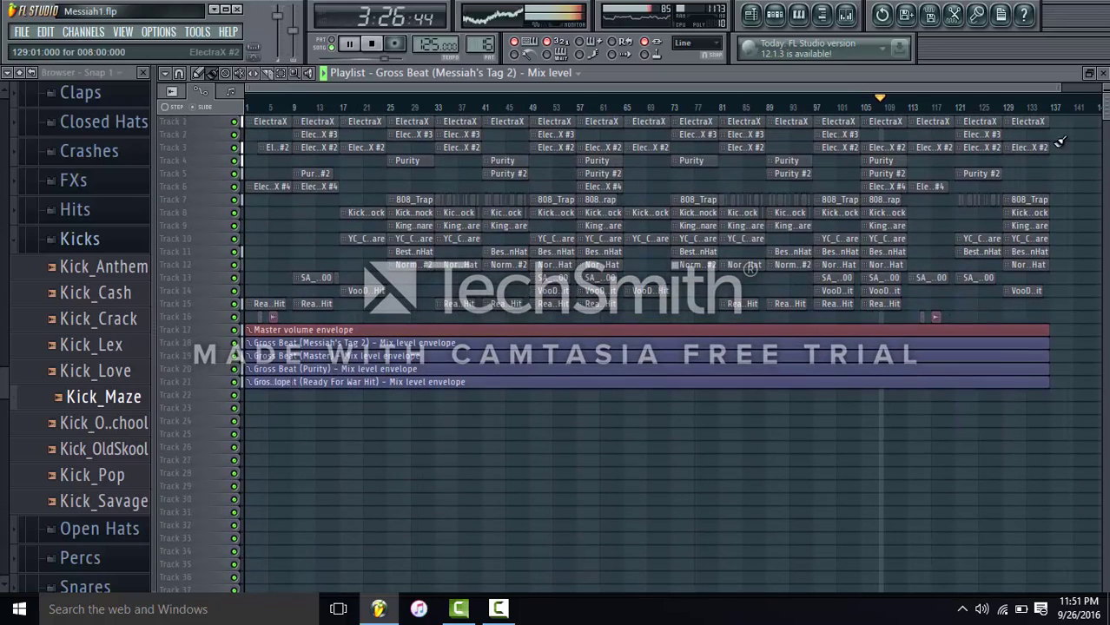
# - Examine the channel settings of the Messiah's Tag 2 #2 audio clip and return to the audio clips channel list
pyautogui.scroll(3, 1102, 97)
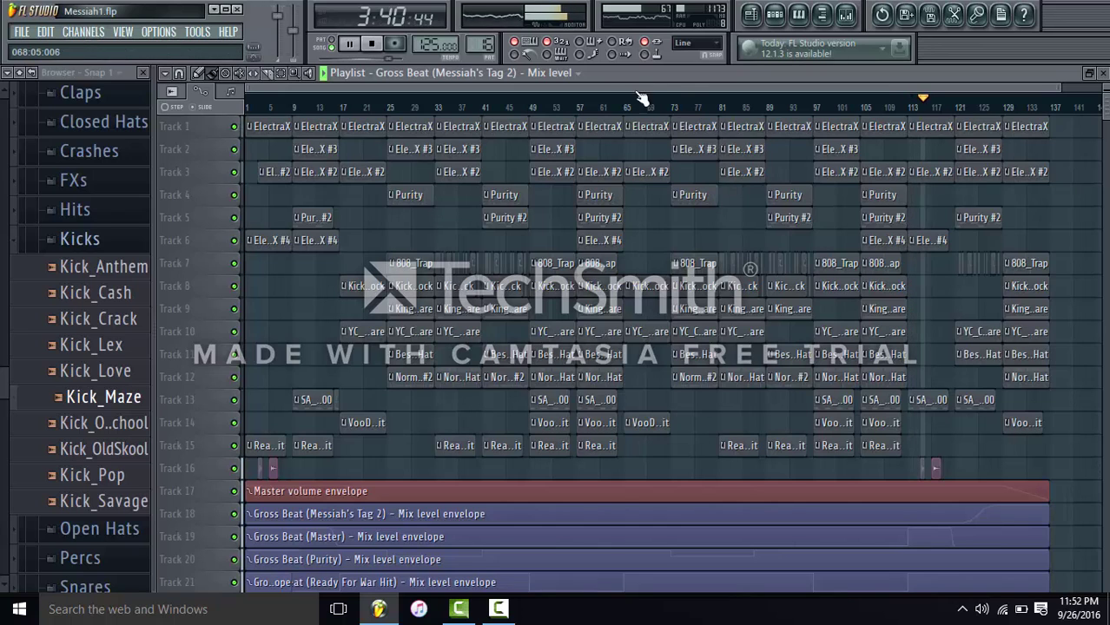
pyautogui.click(776, 19)
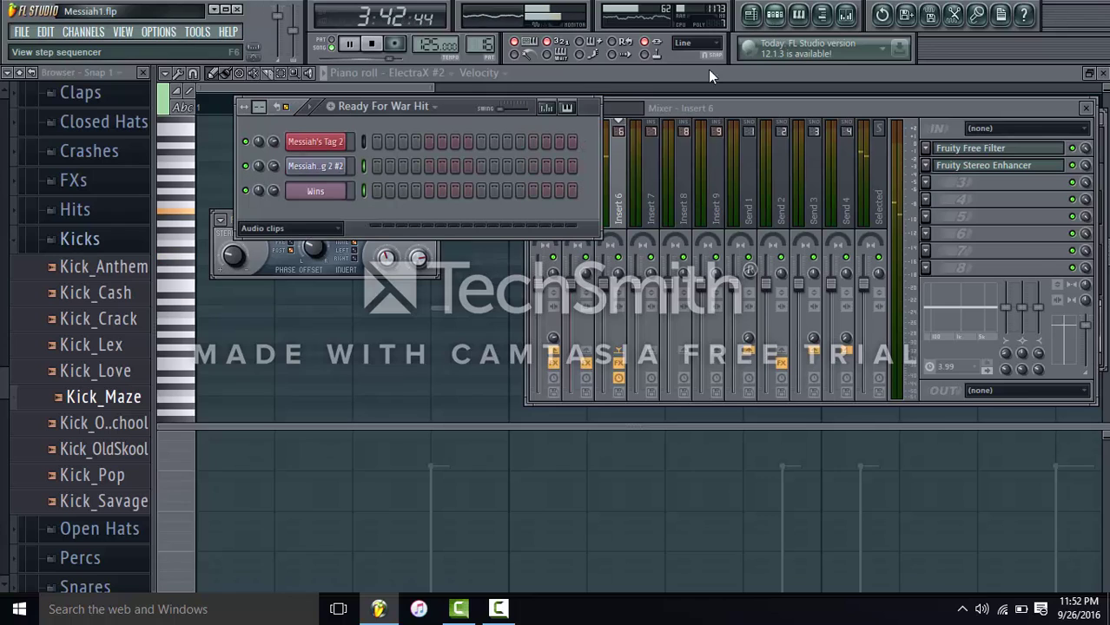
pyautogui.click(345, 171)
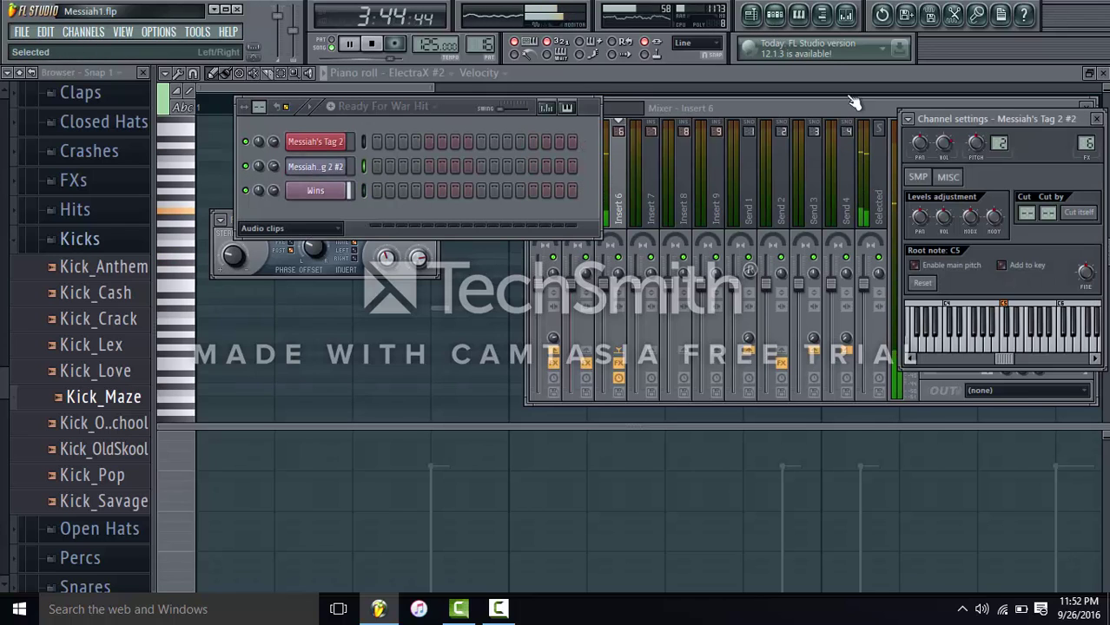
pyautogui.click(807, 72)
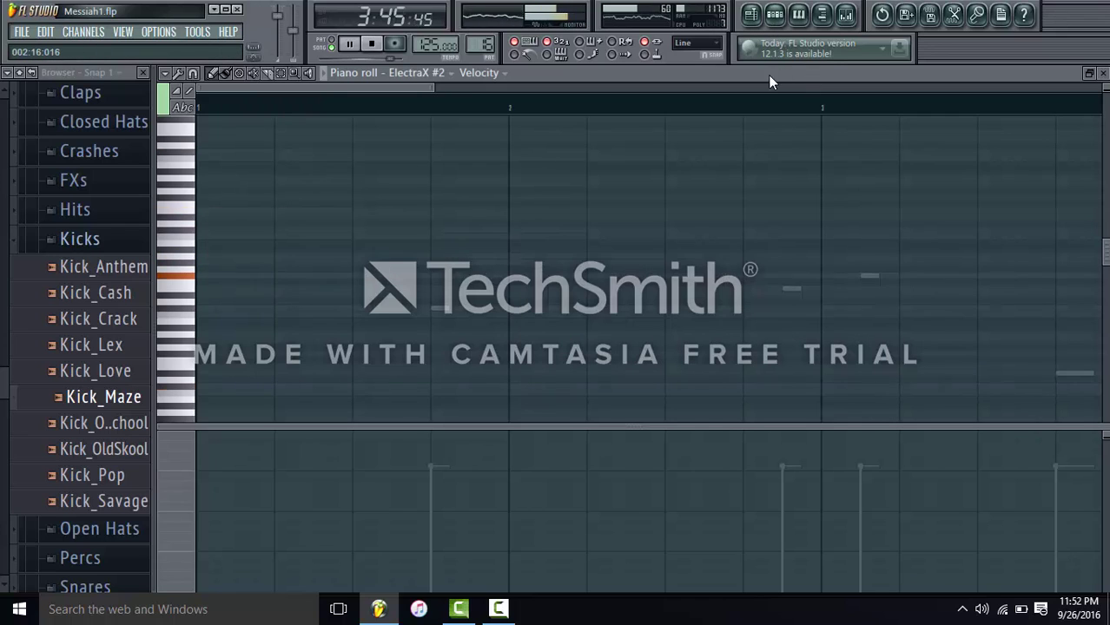
pyautogui.click(773, 16)
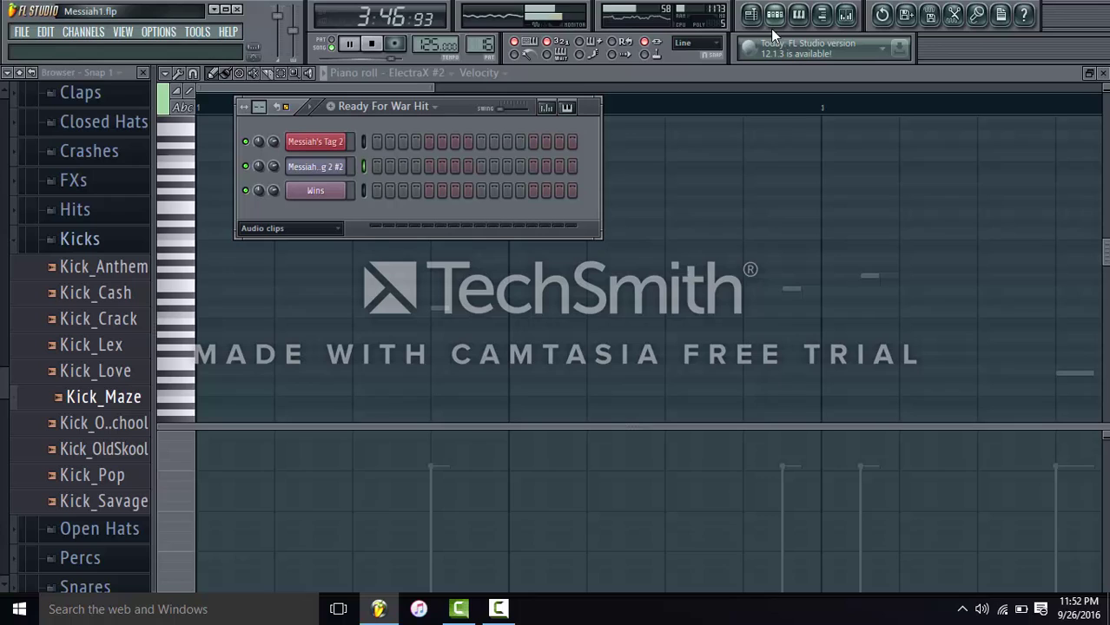
# - Set the system speaker volume to 100 and return to the playlist arrangement
pyautogui.click(981, 609)
pyautogui.moveTo(1001, 569); pyautogui.dragTo(1098, 588)
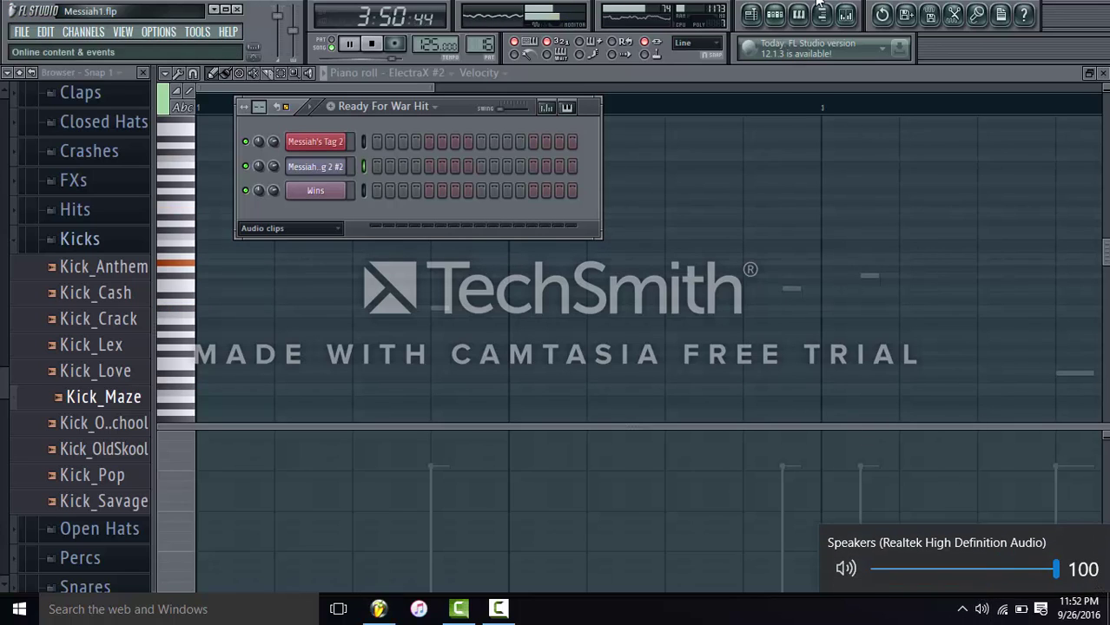
pyautogui.click(752, 14)
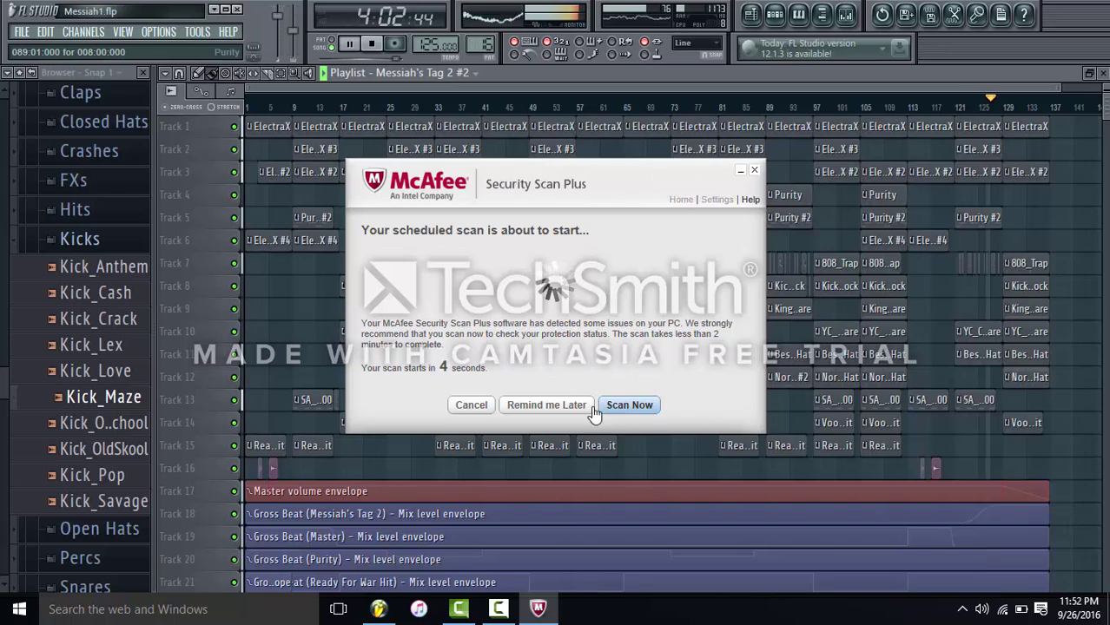
# - Cancel the scheduled McAfee security scan and bring up the screen recorder's window
pyautogui.click(477, 409)
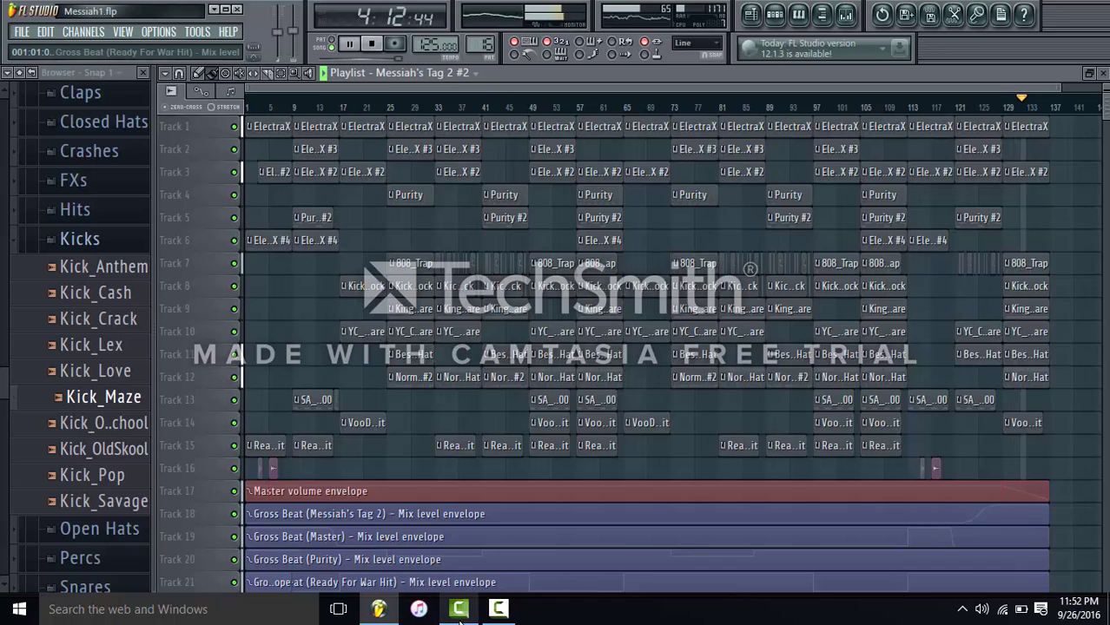
pyautogui.click(498, 608)
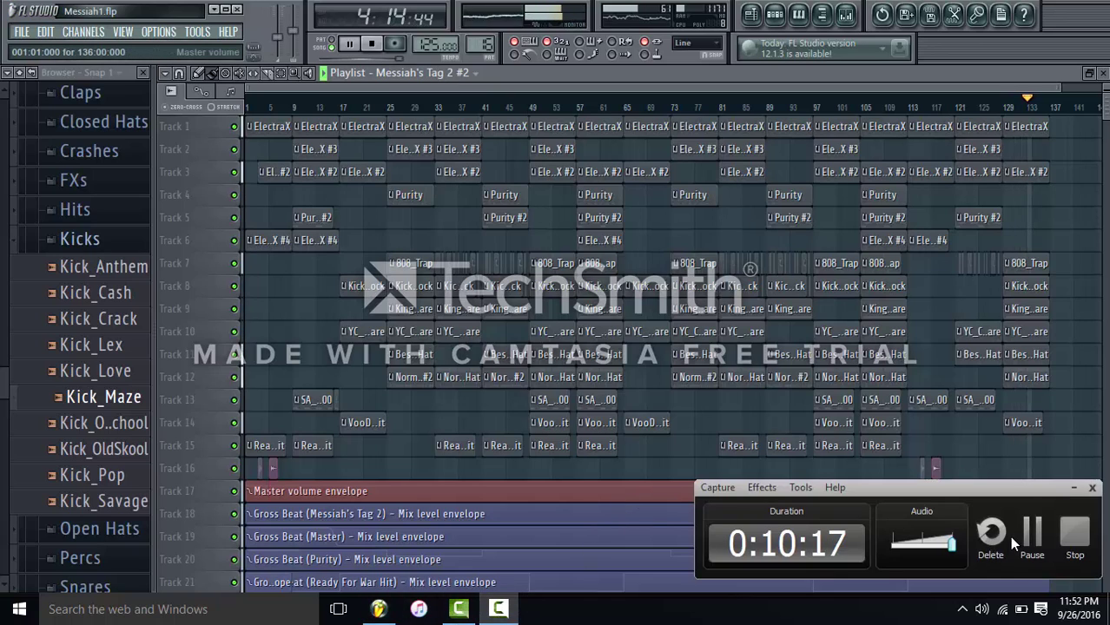